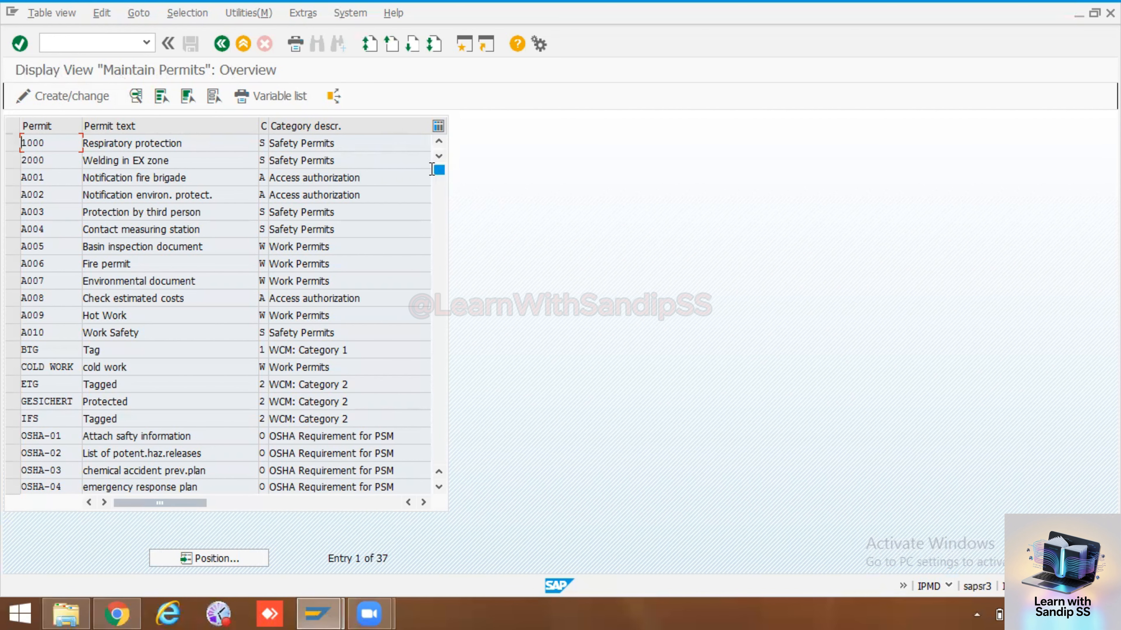
Look through the existing permits and their categories, and exit the permit maintenance view
drag(439, 169, 440, 396)
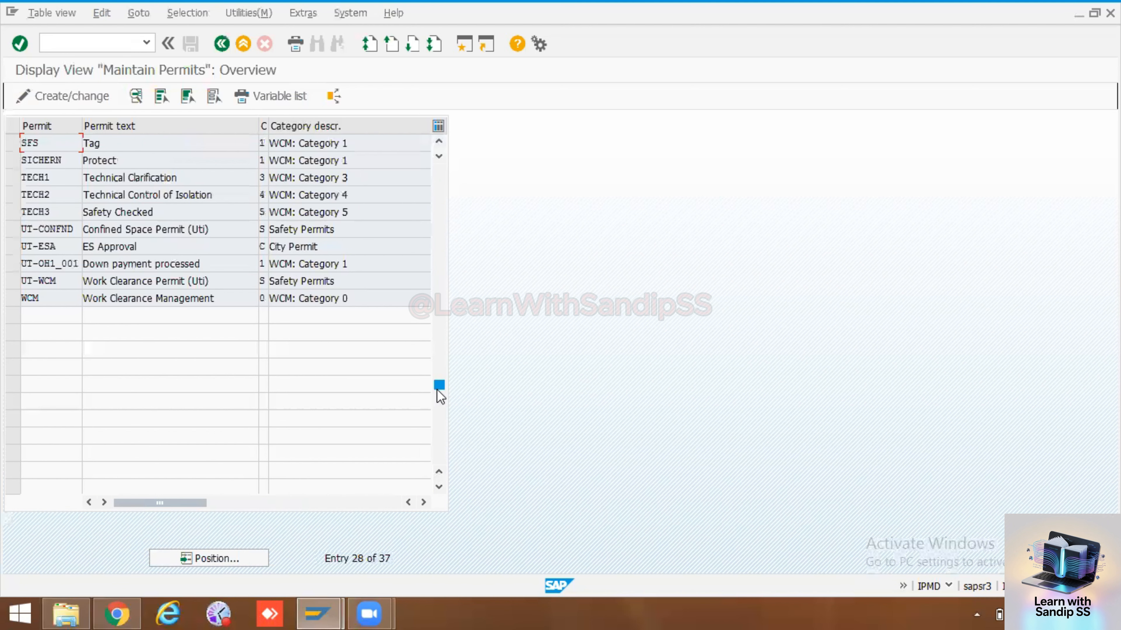
scroll(229, 239, up, 9)
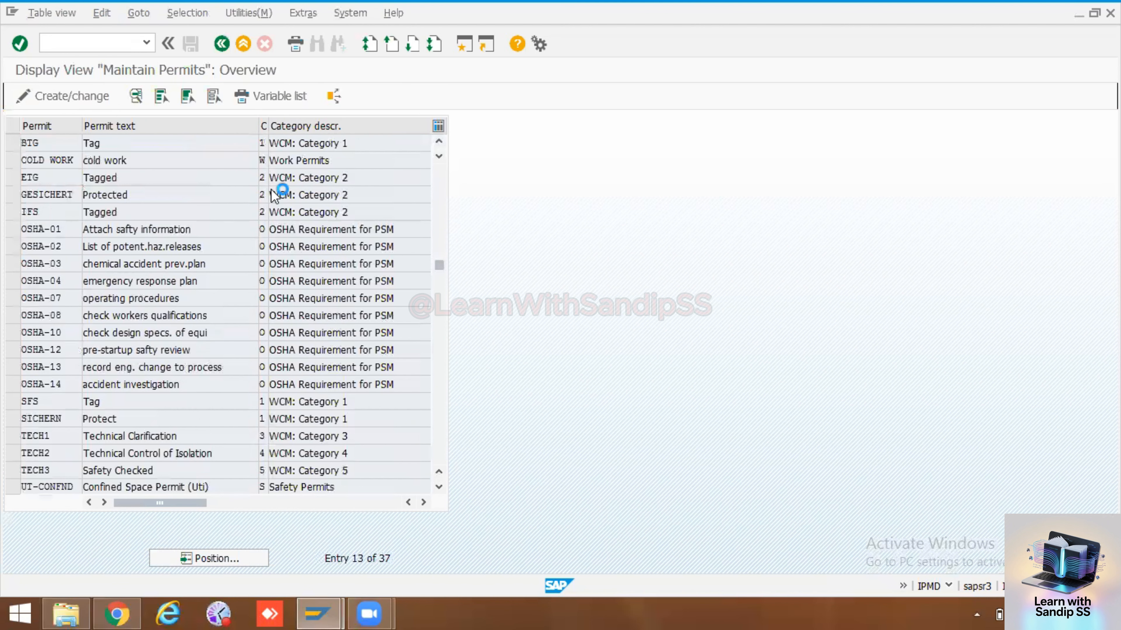
drag(268, 126, 303, 127)
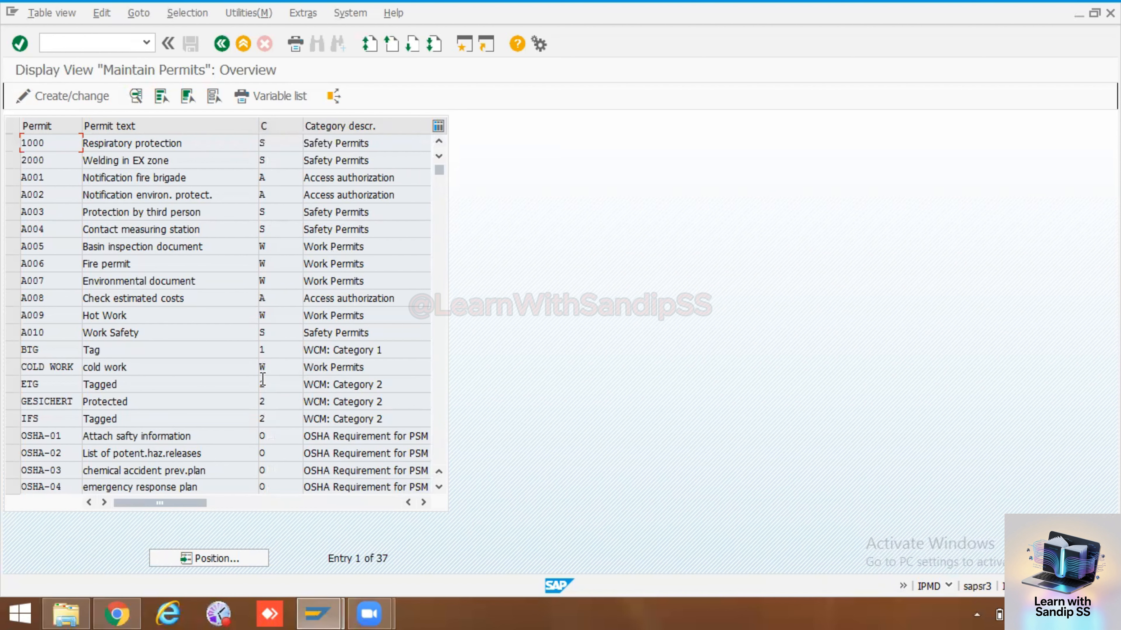
double_click(263, 367)
click(270, 366)
click(62, 95)
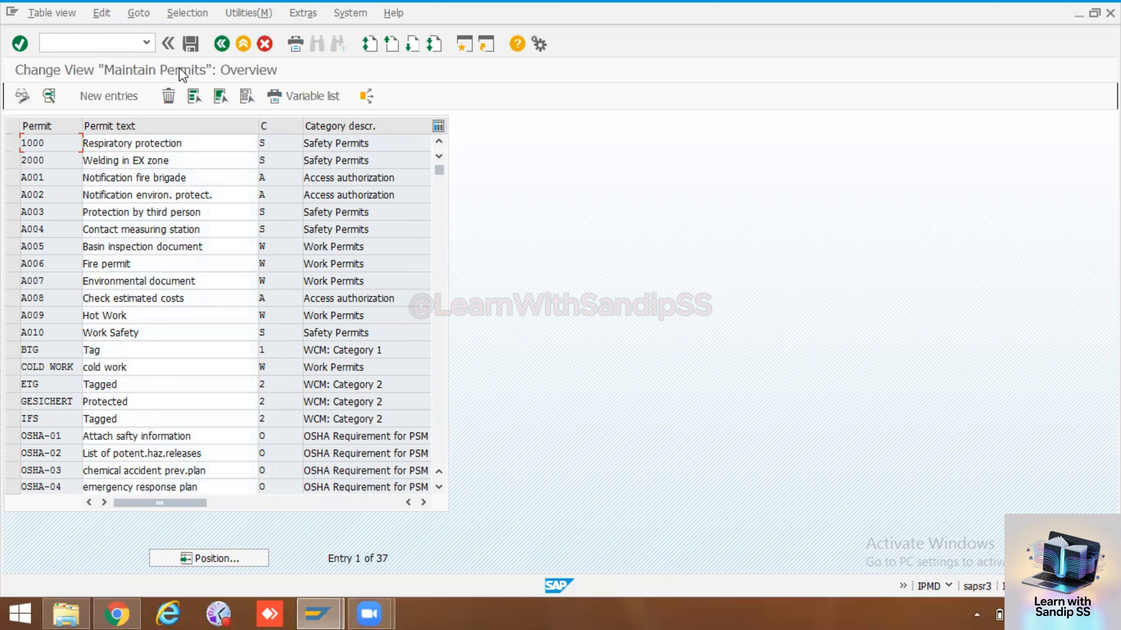
click(223, 43)
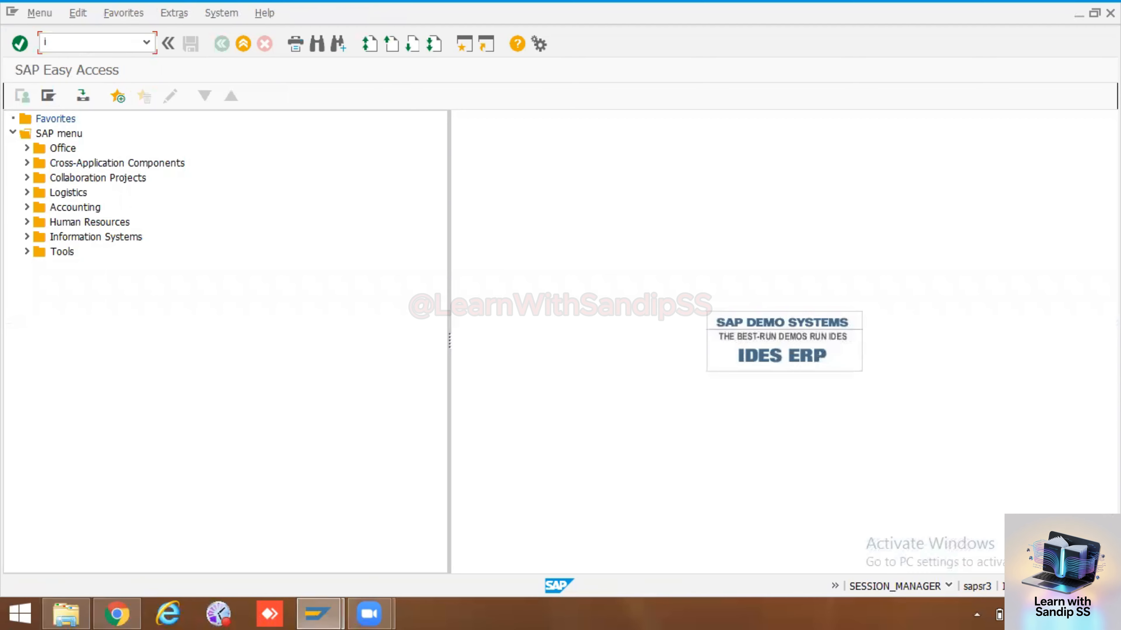
Run transaction IPMD, switch the permits overview to change mode and start a new permit entry
text(ipmd)
key(Return)
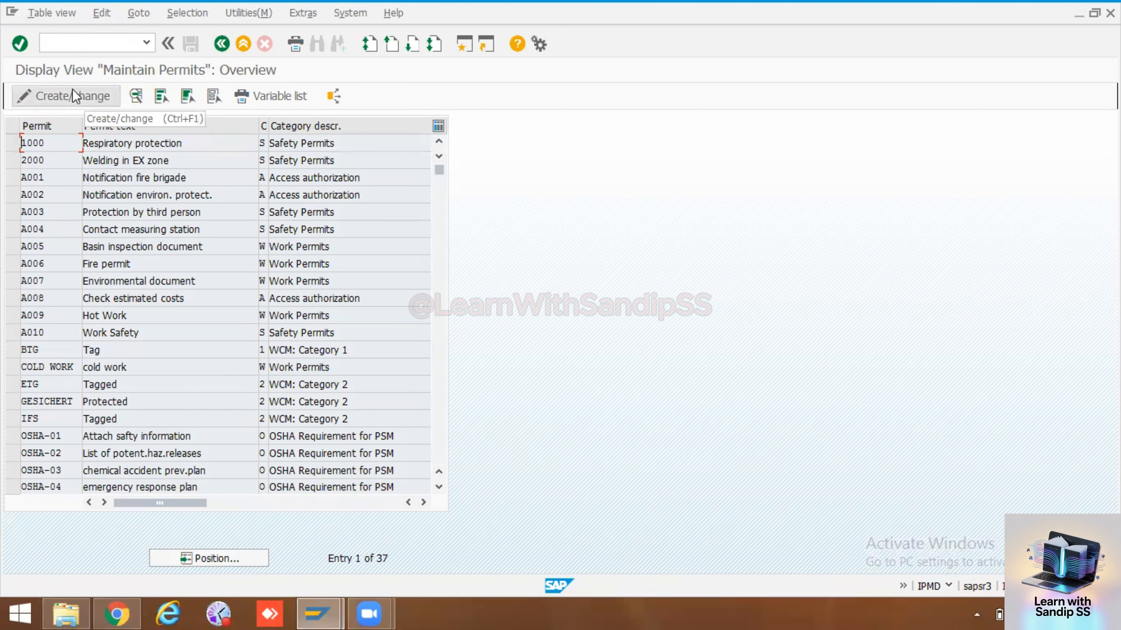
click(42, 98)
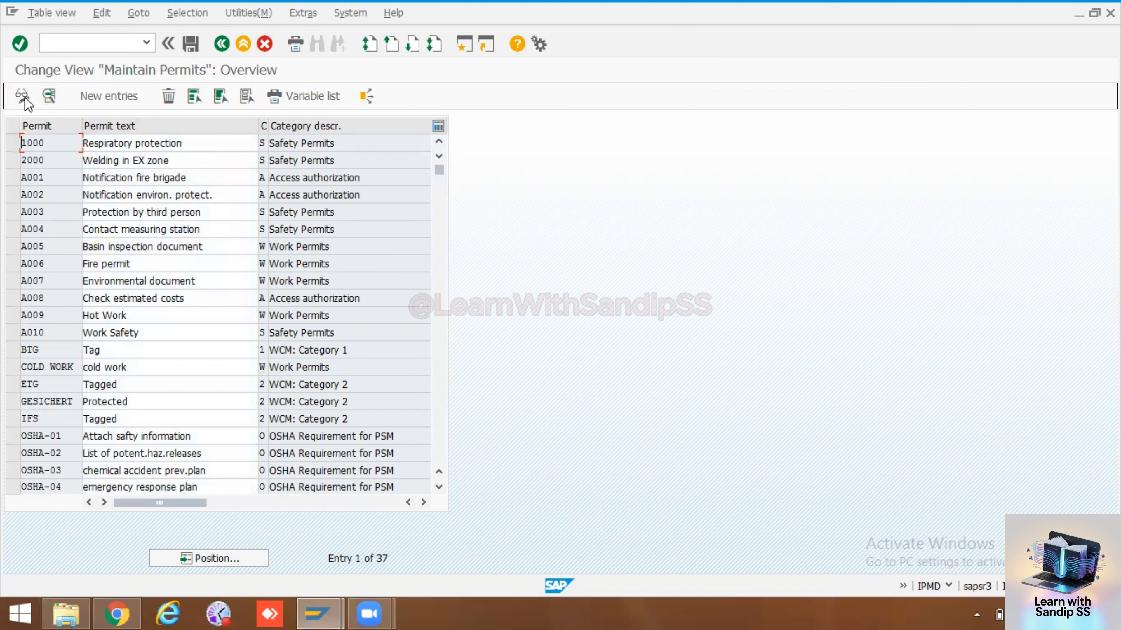
click(108, 98)
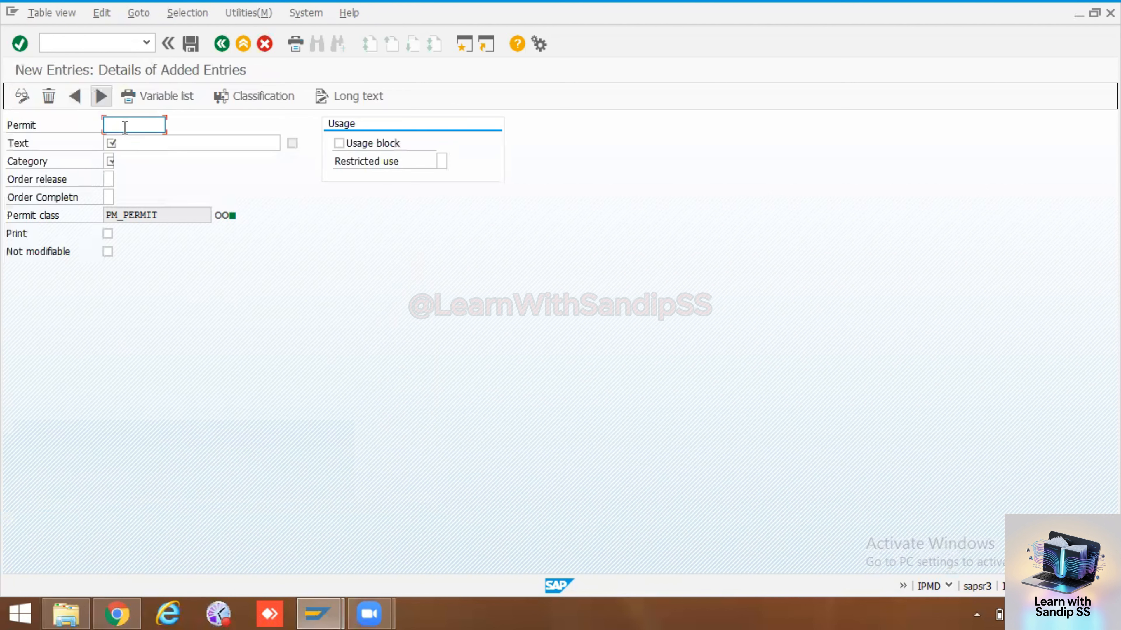
Enter Hot Work as both the permit name and the descriptive text of the new entry
text(Hot Work)
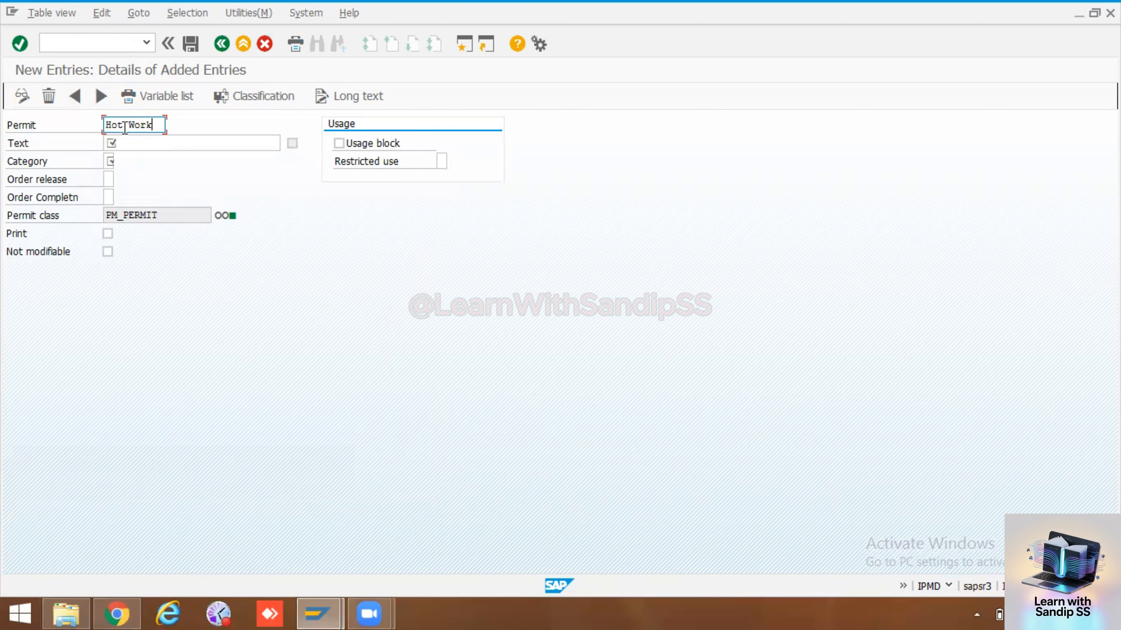
click(133, 145)
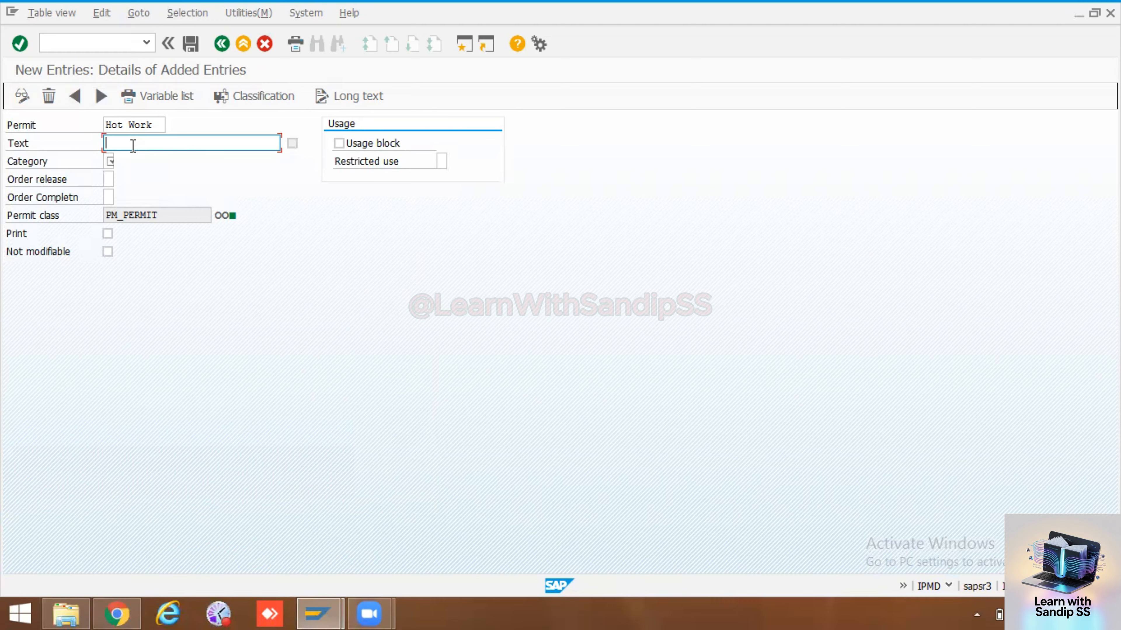
text(hot wo)
key(BackSpace)
key(BackSpace)
key(BackSpace)
key(BackSpace)
key(BackSpace)
key(BackSpace)
text(Hot Work)
Assign the permit to category W (Work Permits) and set order release to 2, permit must be issued, else error message
click(109, 161)
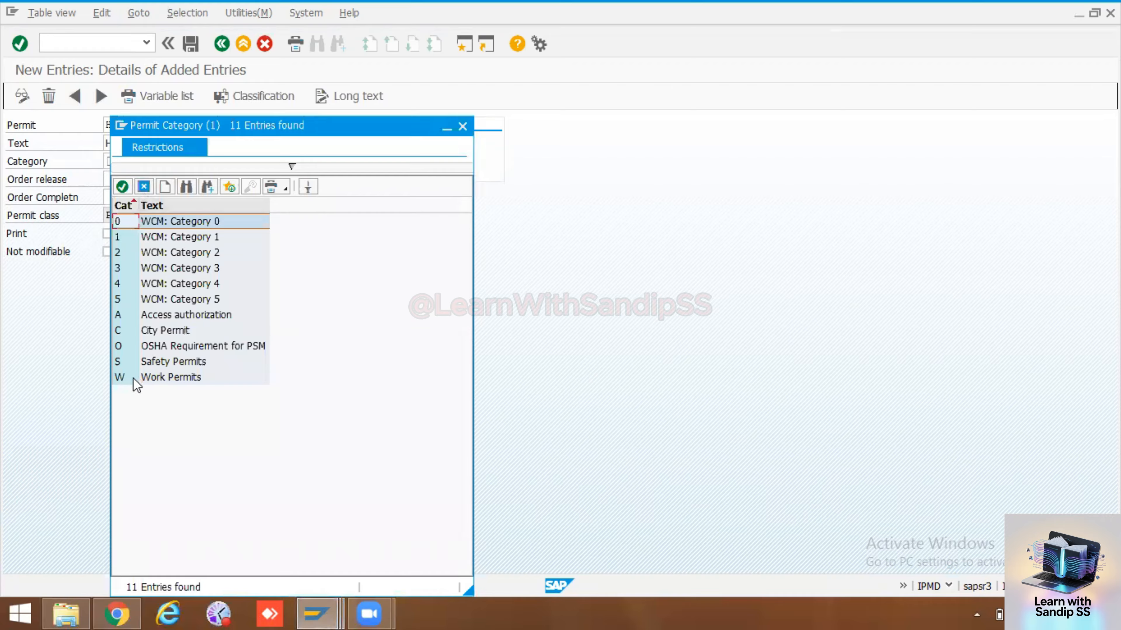
double_click(125, 377)
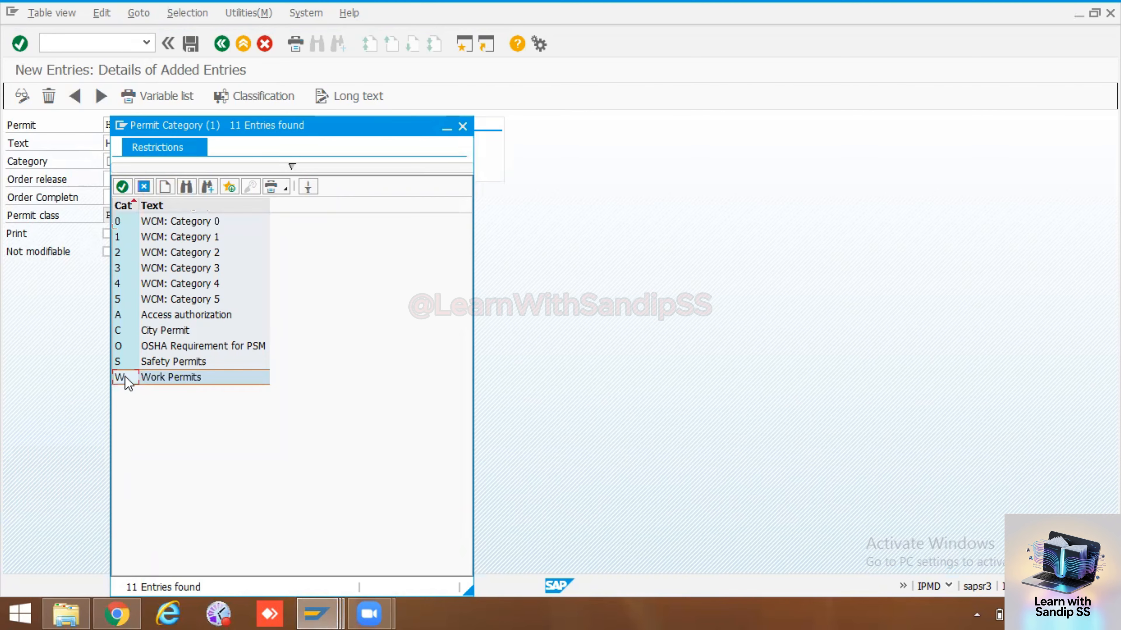
click(110, 180)
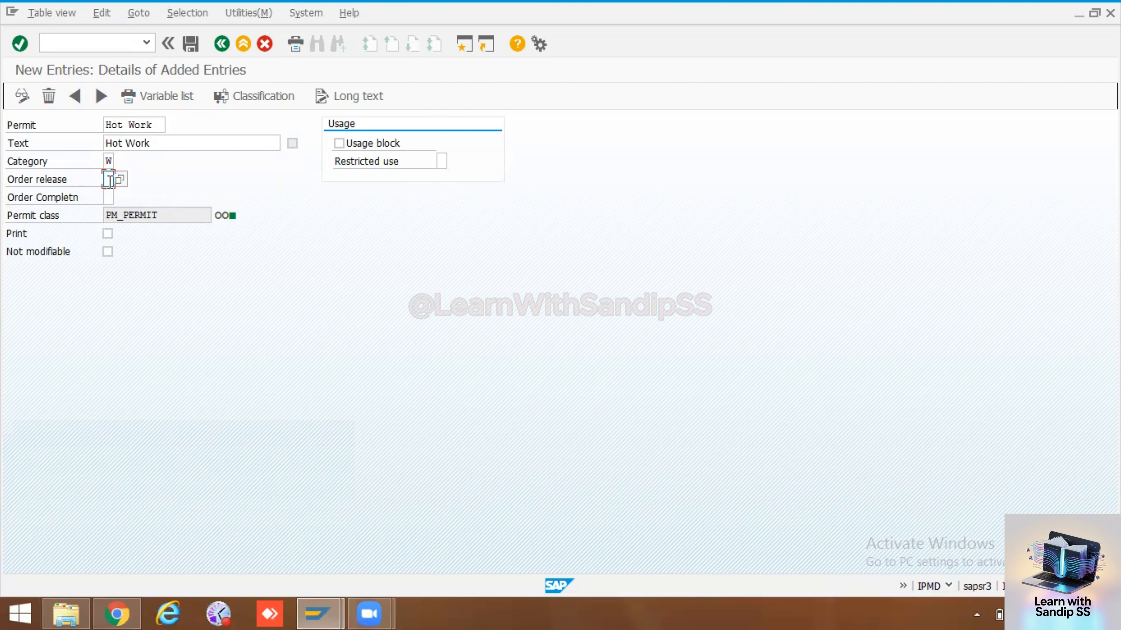
click(119, 179)
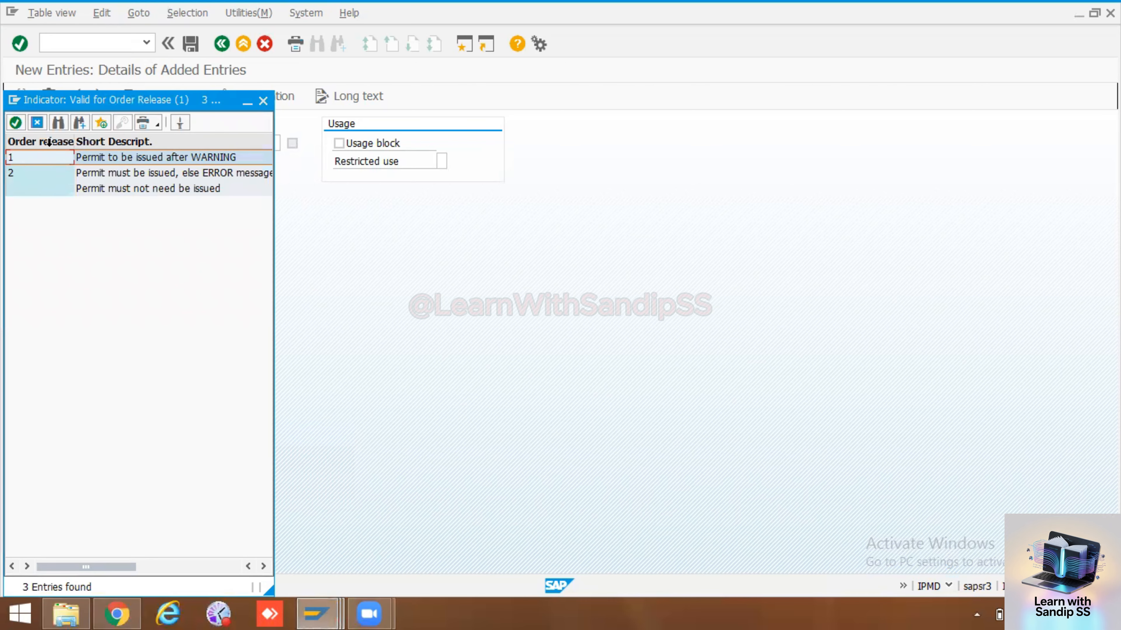
drag(91, 101, 454, 67)
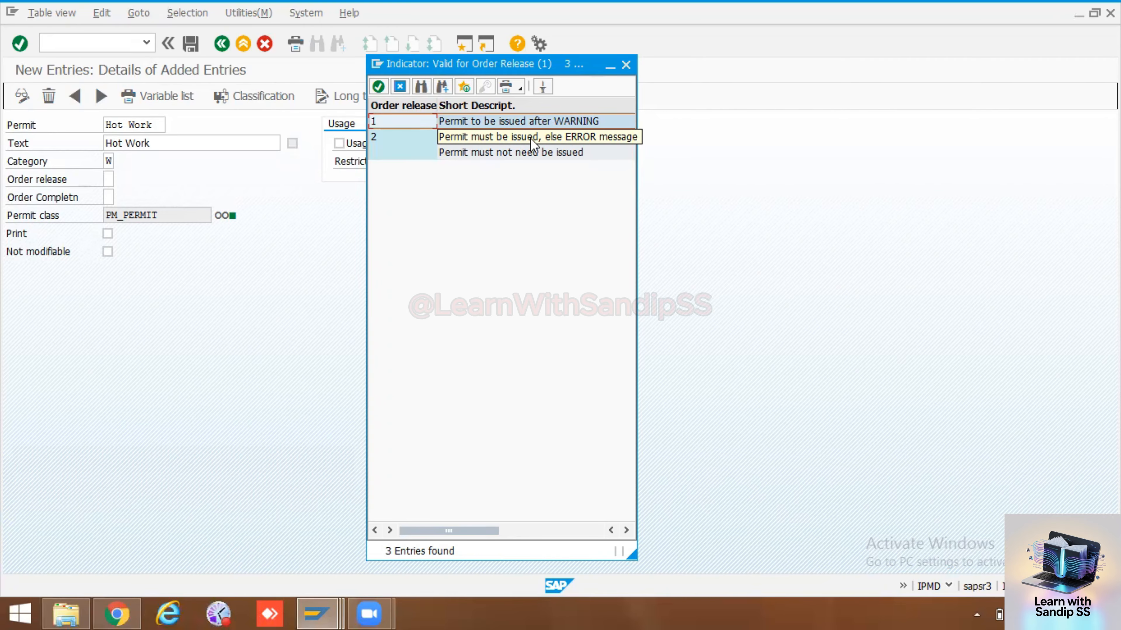
double_click(415, 137)
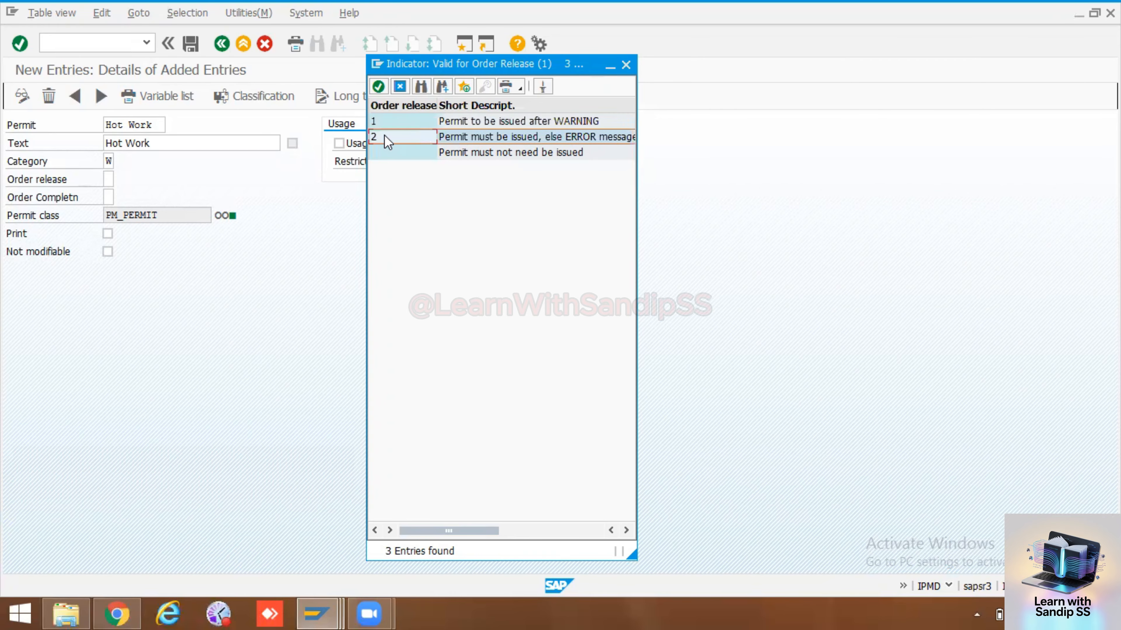
Check the order completion options, leave that field blank, and enable Print and Not modifiable for the permit
click(108, 197)
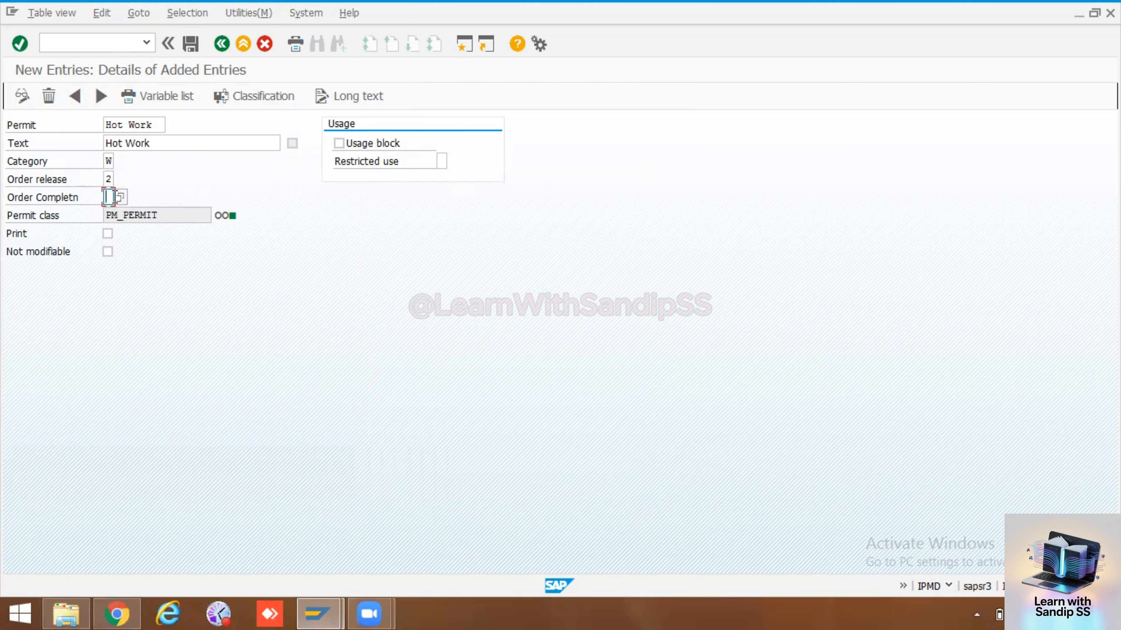
click(119, 197)
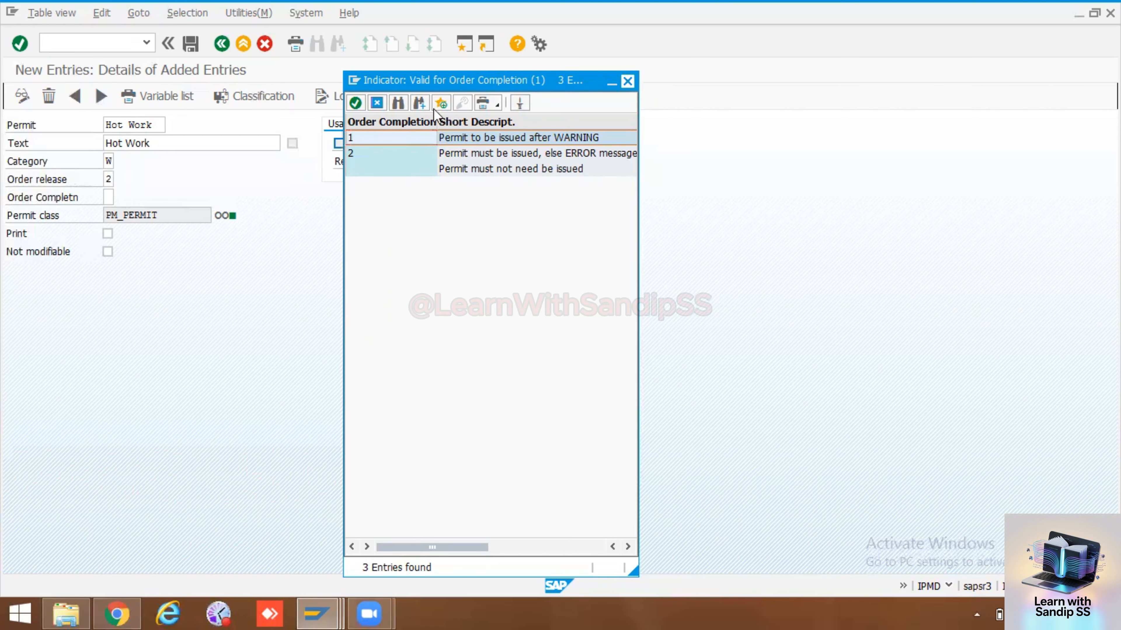
click(628, 83)
click(107, 233)
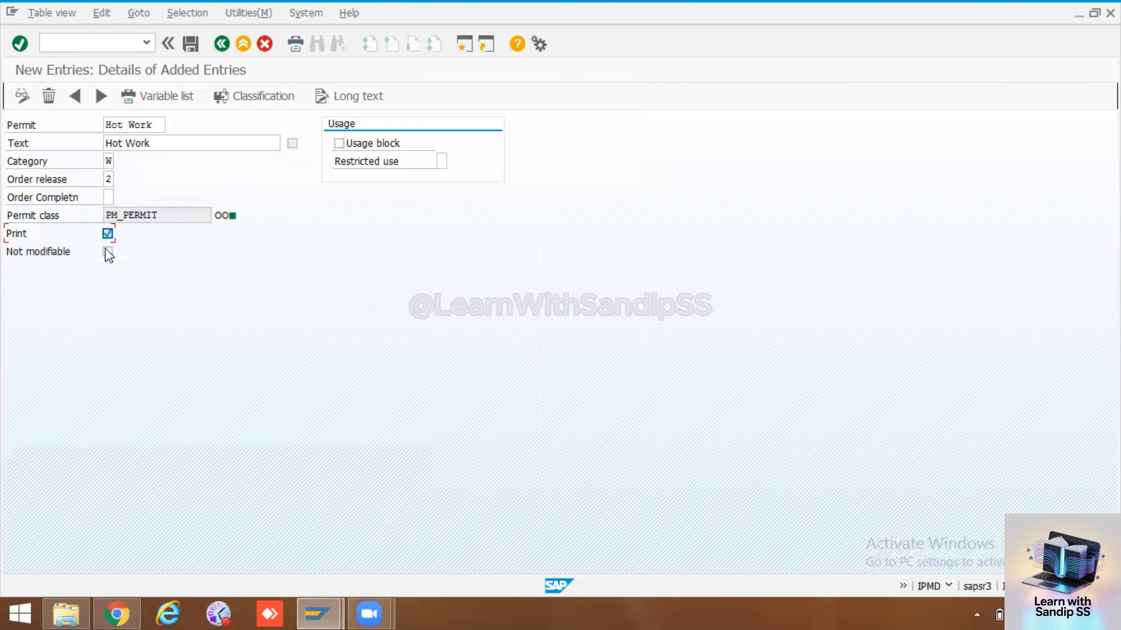
click(107, 251)
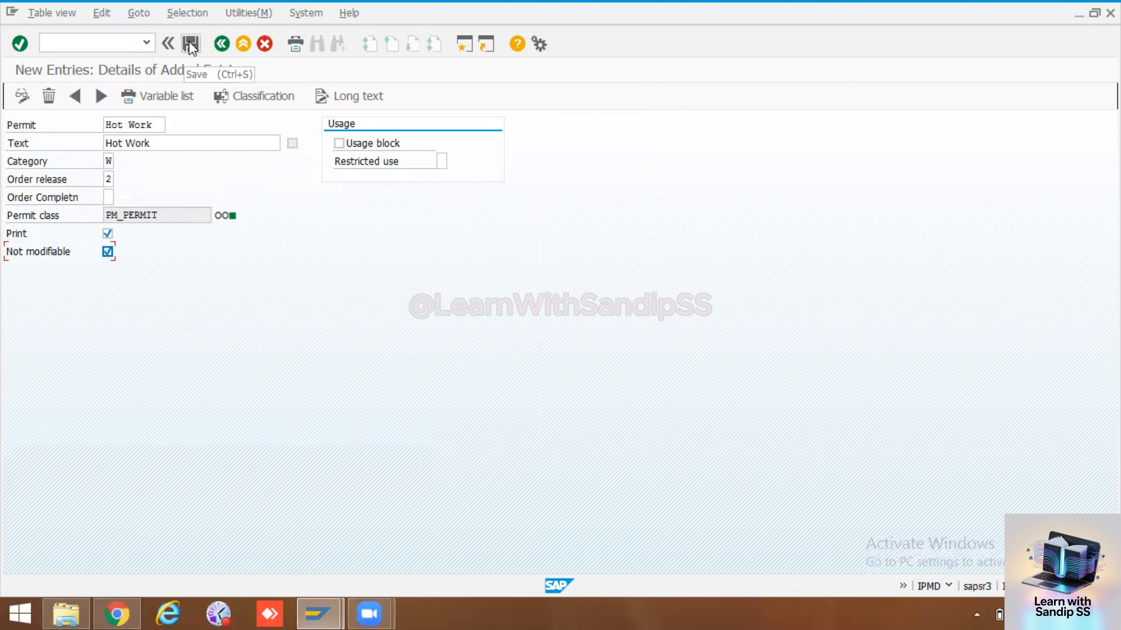
Copy the permit name Hot Work and open the PM Excel workbook from the PM PPT folder on the desktop
drag(158, 125, 108, 125)
key(ctrl+c)
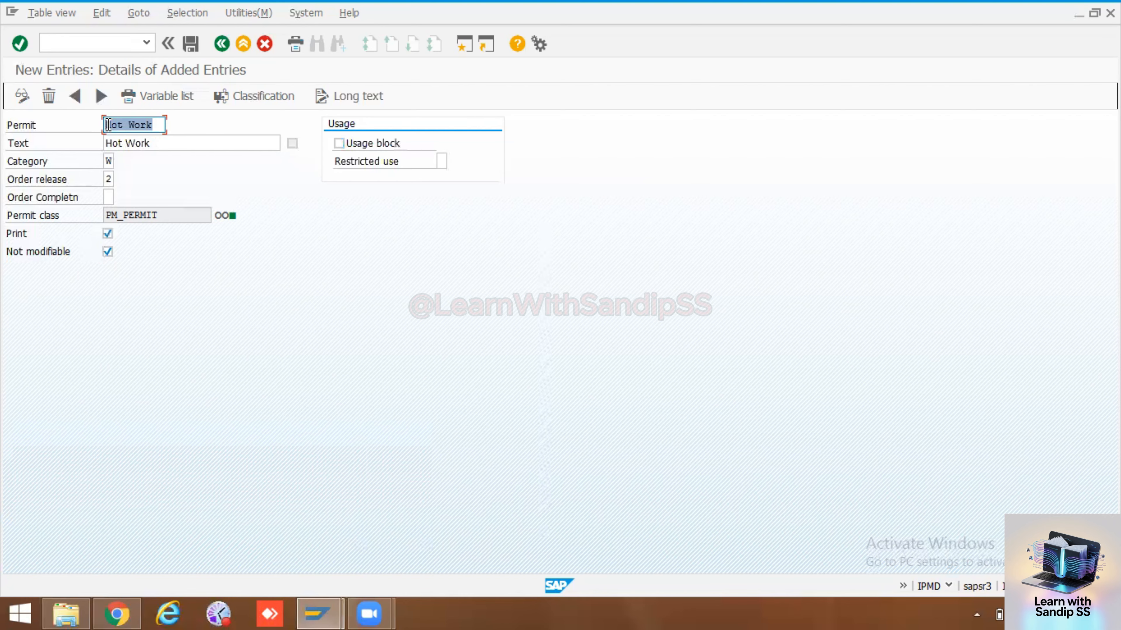
click(108, 125)
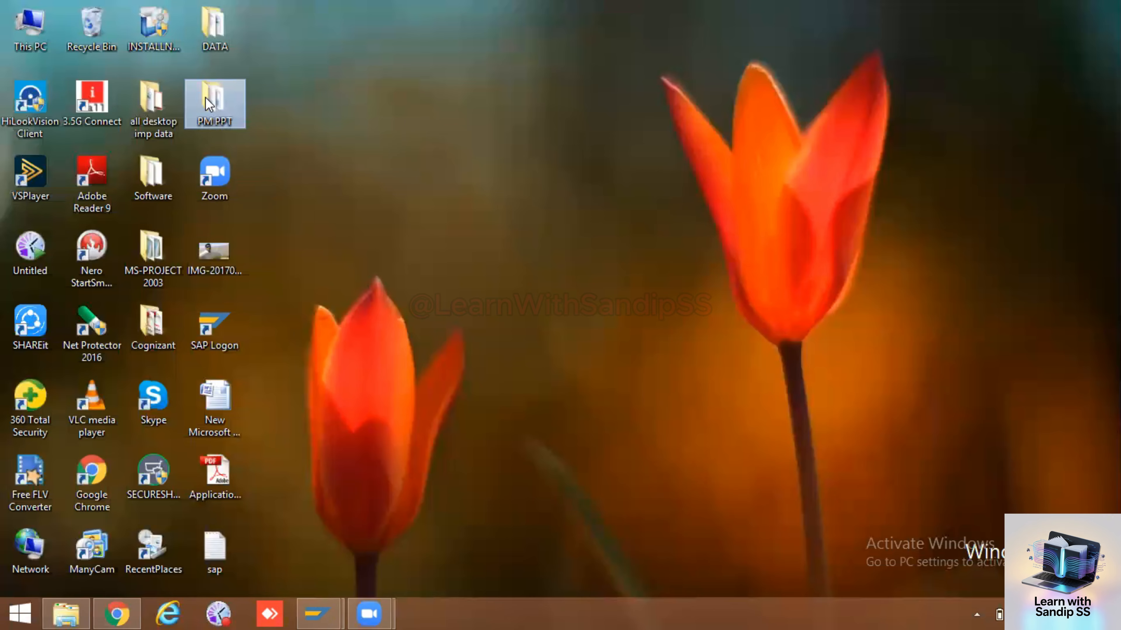
double_click(204, 97)
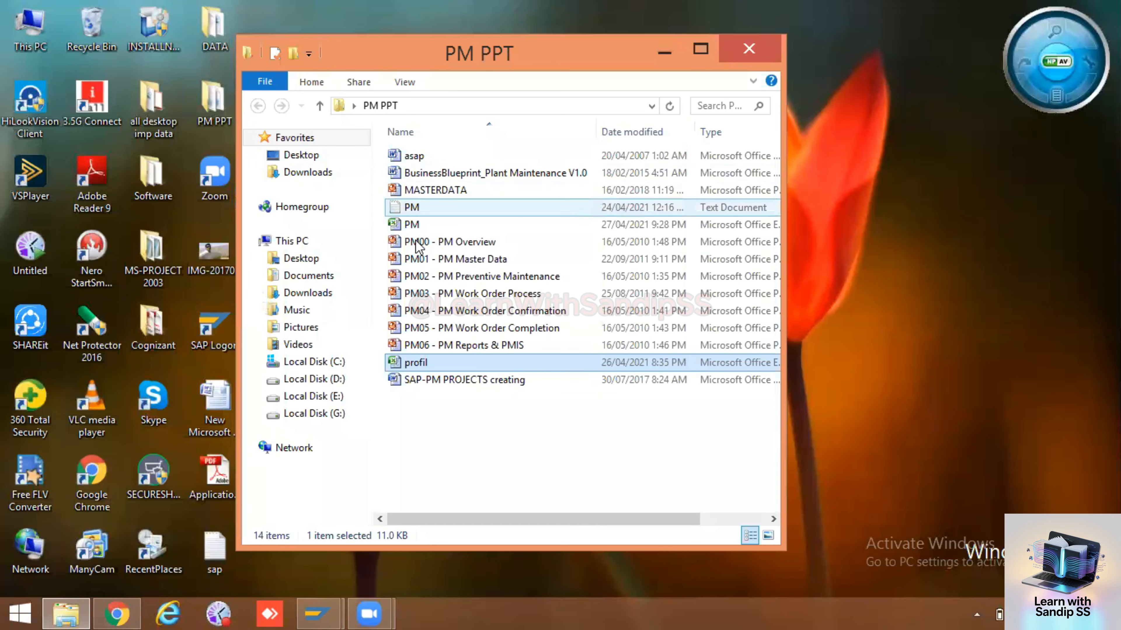
double_click(413, 225)
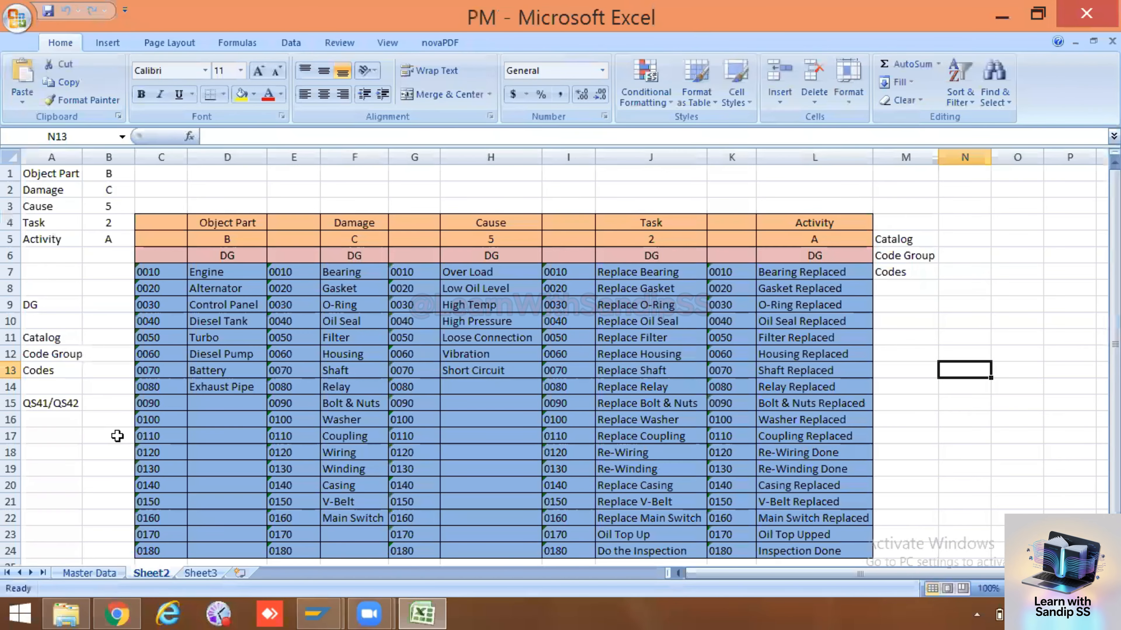
On the Master Data sheet, enter Permit in A63 and IPMD in B63, and paste Hot Work into C63
key(ctrl+Page_Up)
click(117, 436)
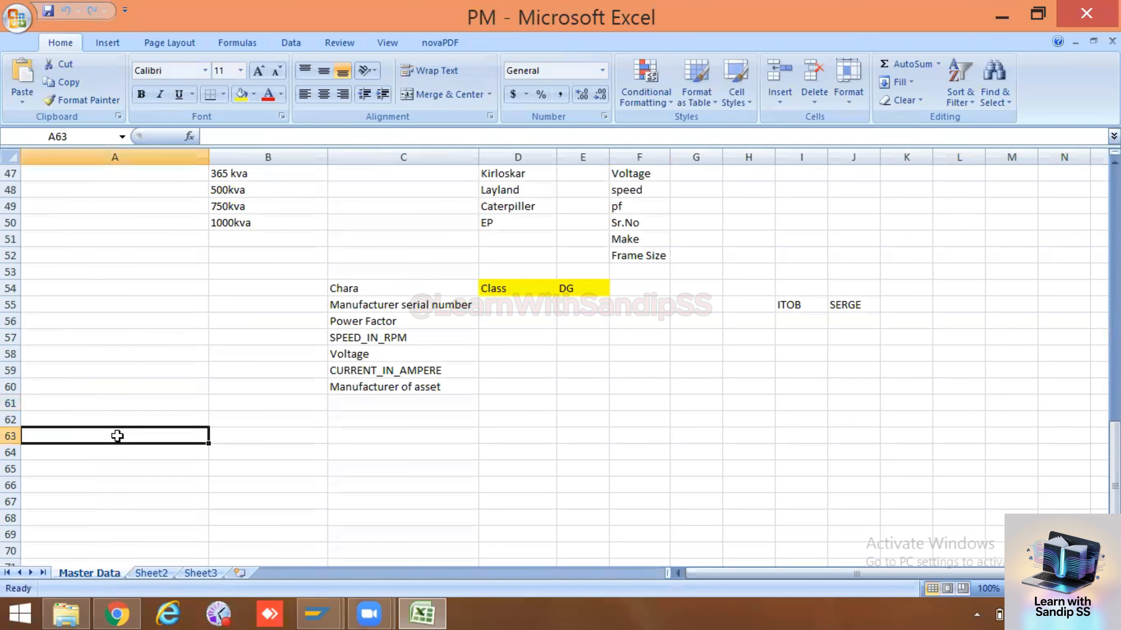
text(Permit)
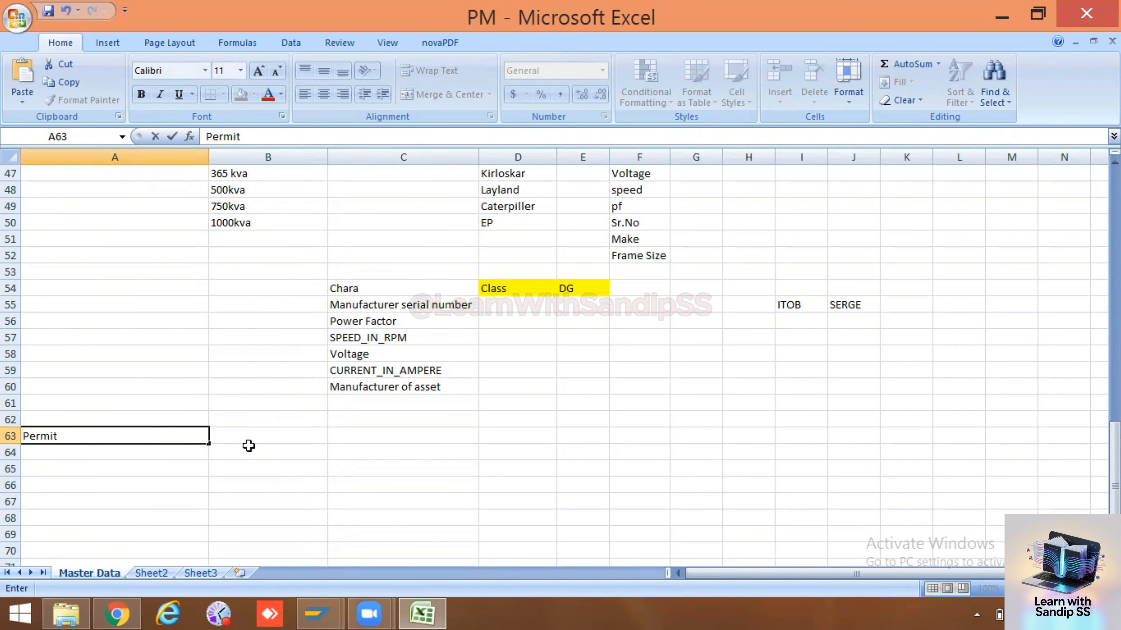
click(250, 437)
double_click(250, 437)
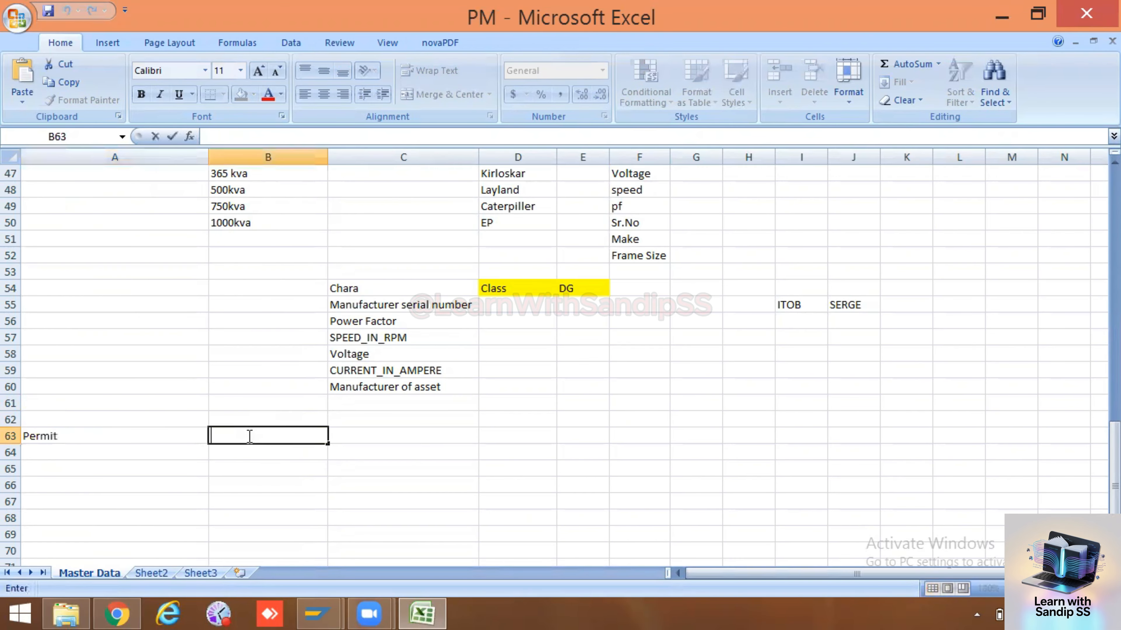
text(IPMD)
key(Return)
click(350, 437)
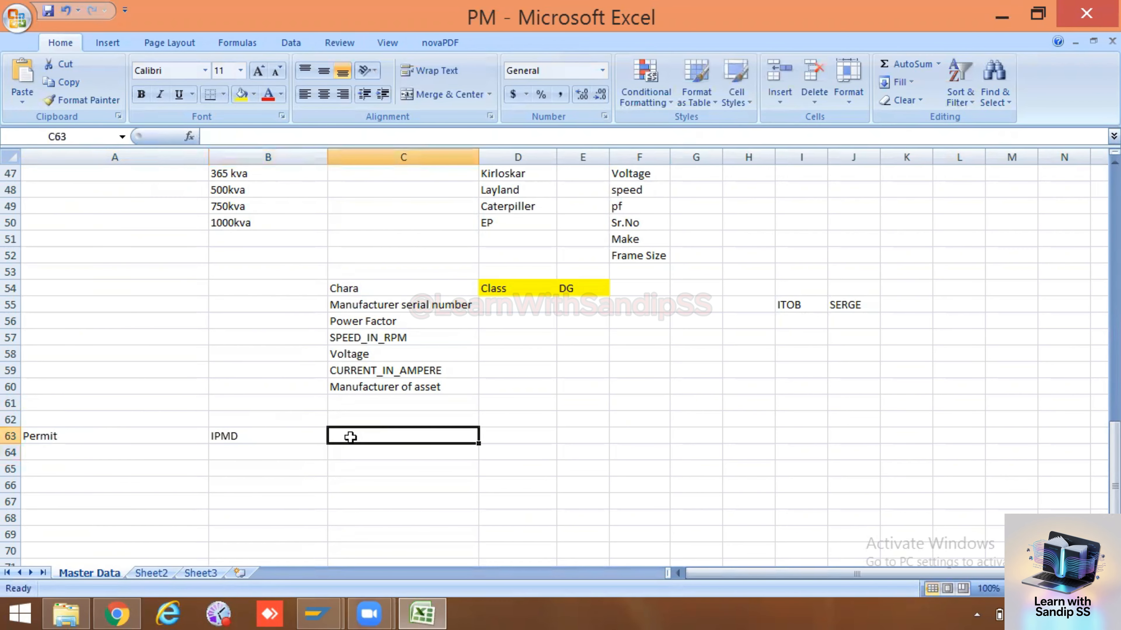
key(ctrl+v)
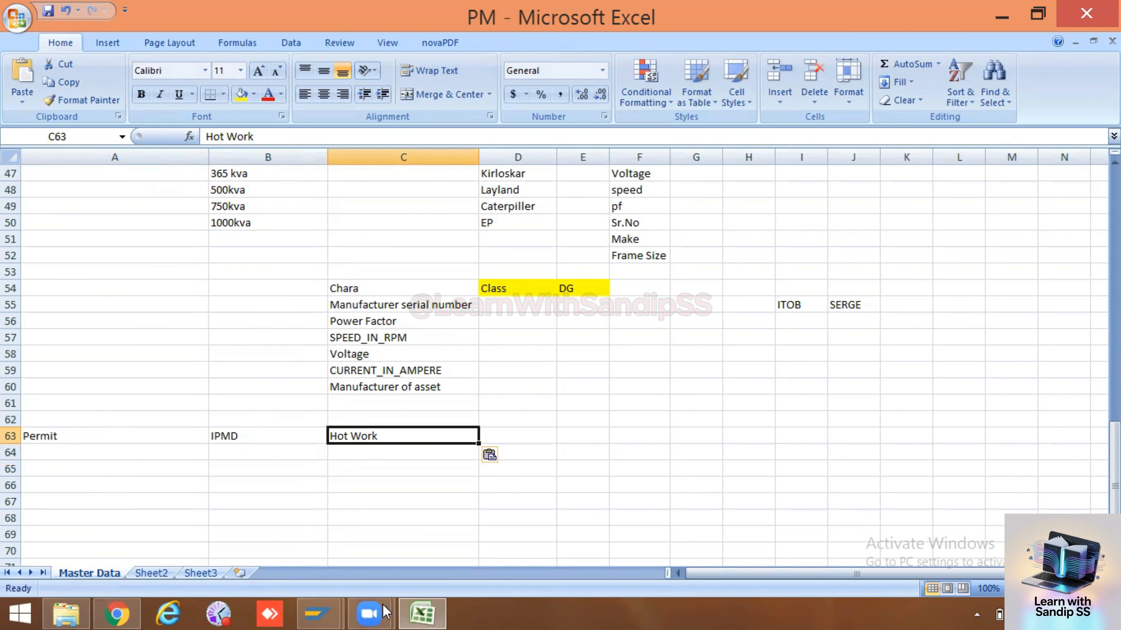
Switch back to SAP, save the new Hot Work permit and return to the permits overview
click(318, 614)
click(366, 554)
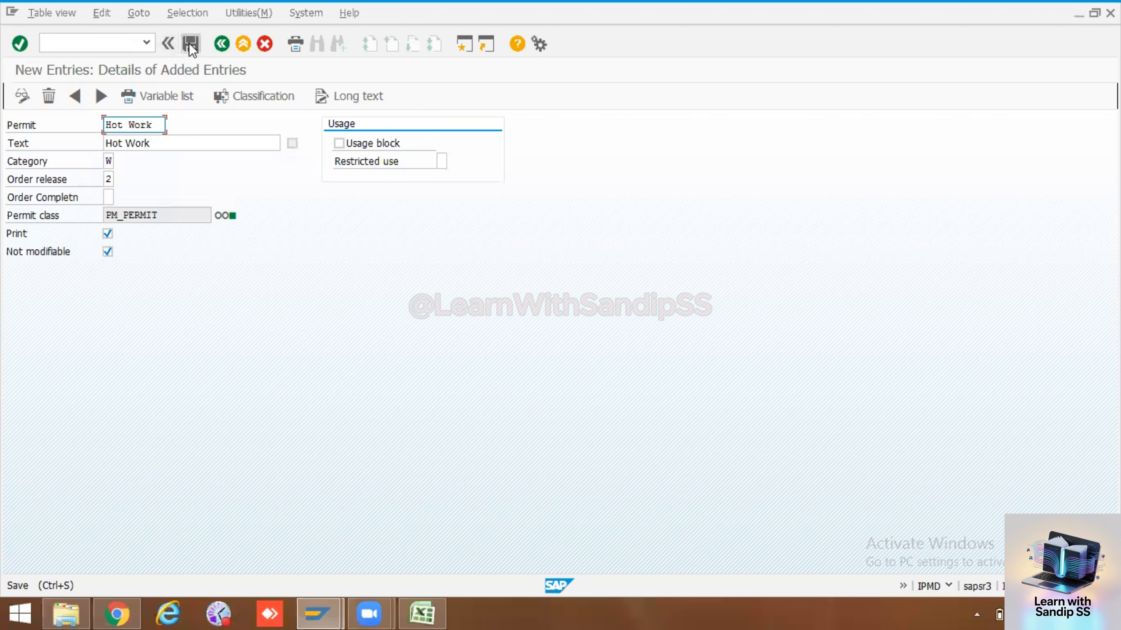
click(190, 44)
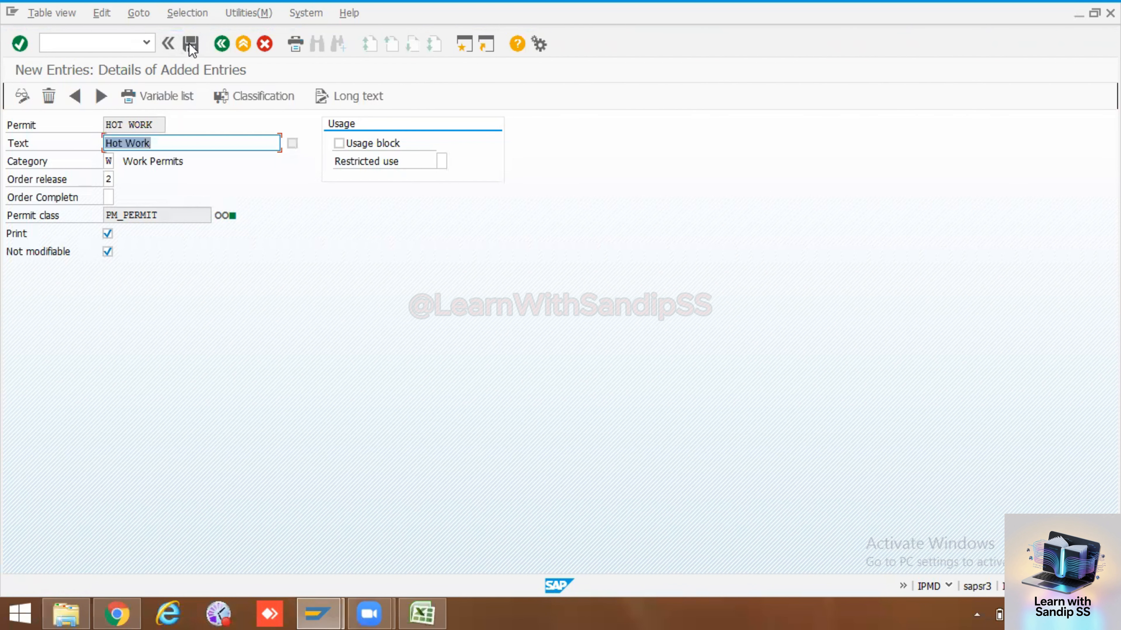
click(222, 44)
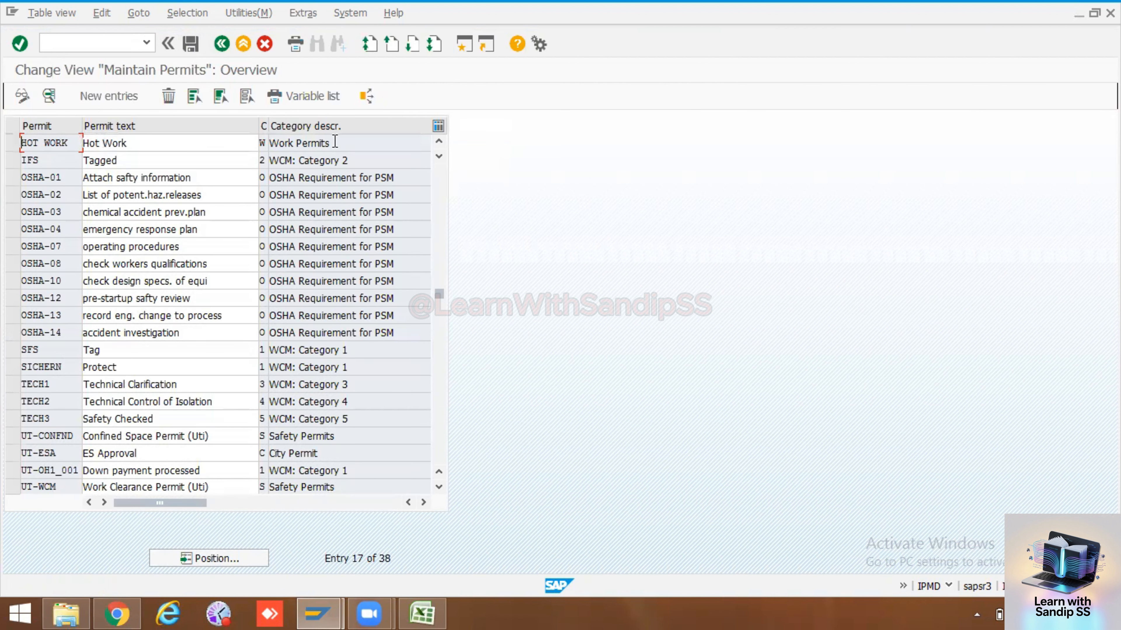
Find and select the Hot Work permit in the overview, and exit to SAP Easy Access
click(438, 140)
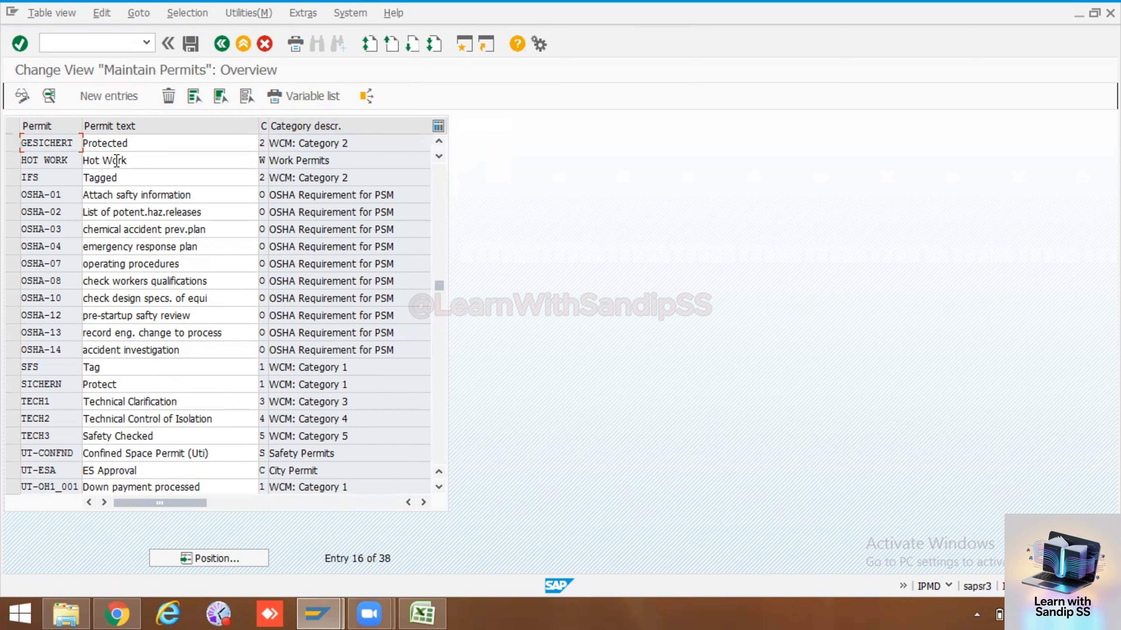
click(18, 160)
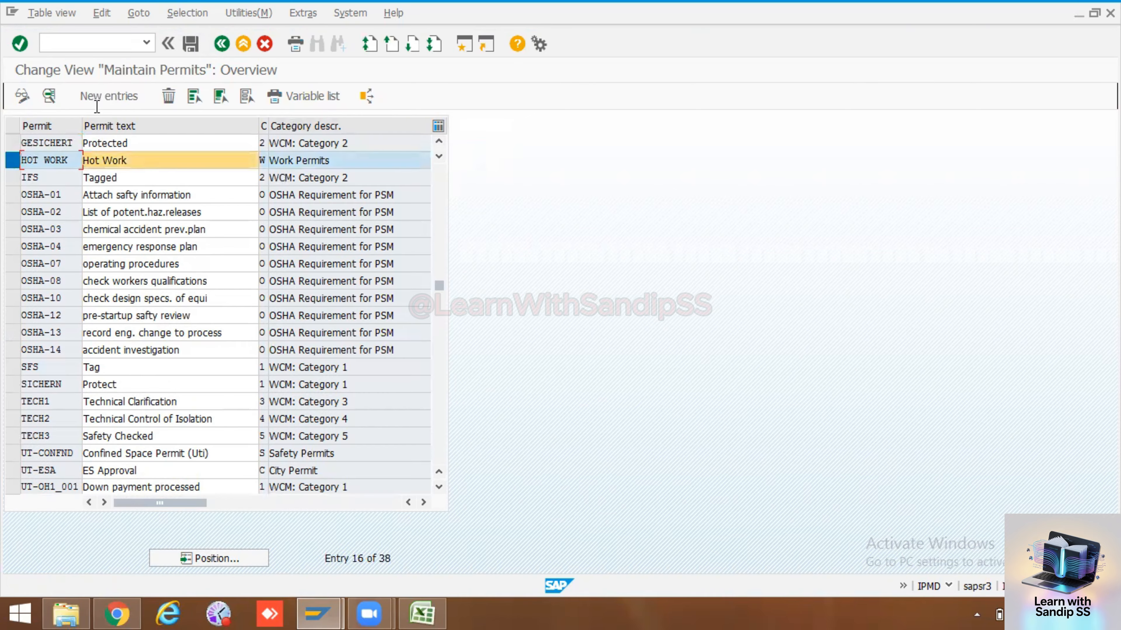
click(225, 44)
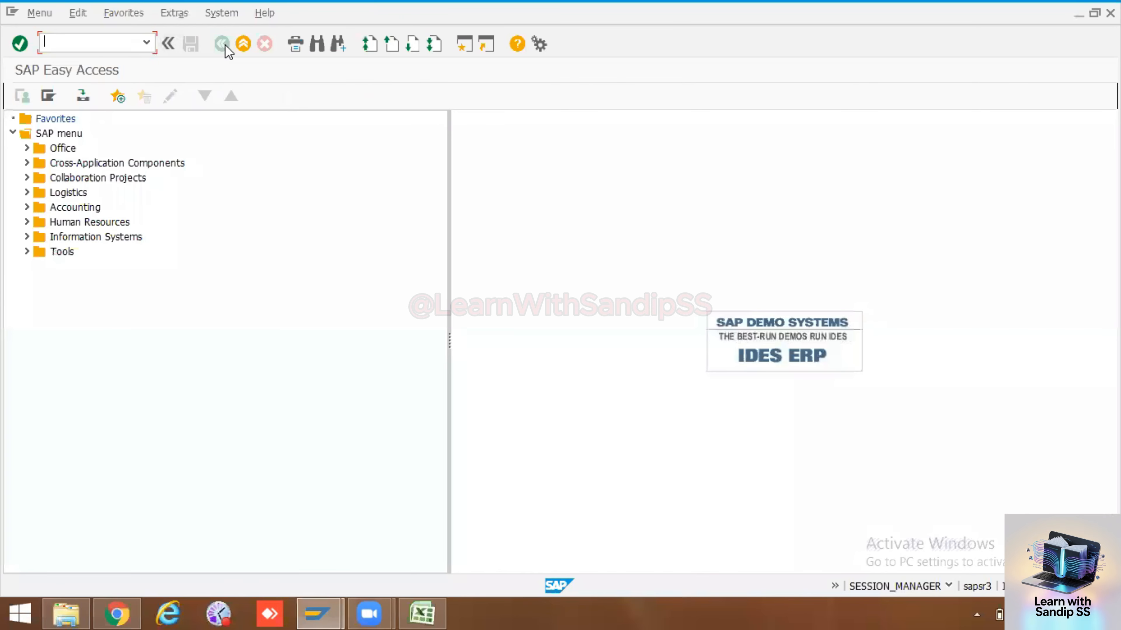
Start transaction IE03 and display the DG set equipment 10006583, copying its number from B45 of the Master Data sheet in Excel
click(123, 44)
text(ie03)
key(Return)
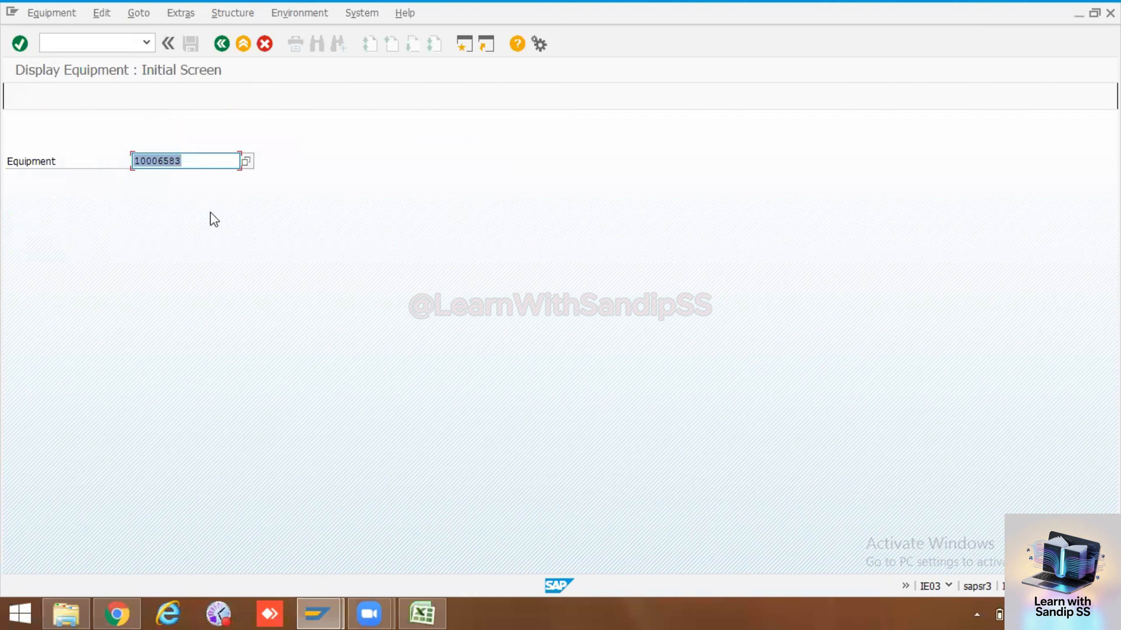
click(425, 607)
scroll(559, 436, up, 4)
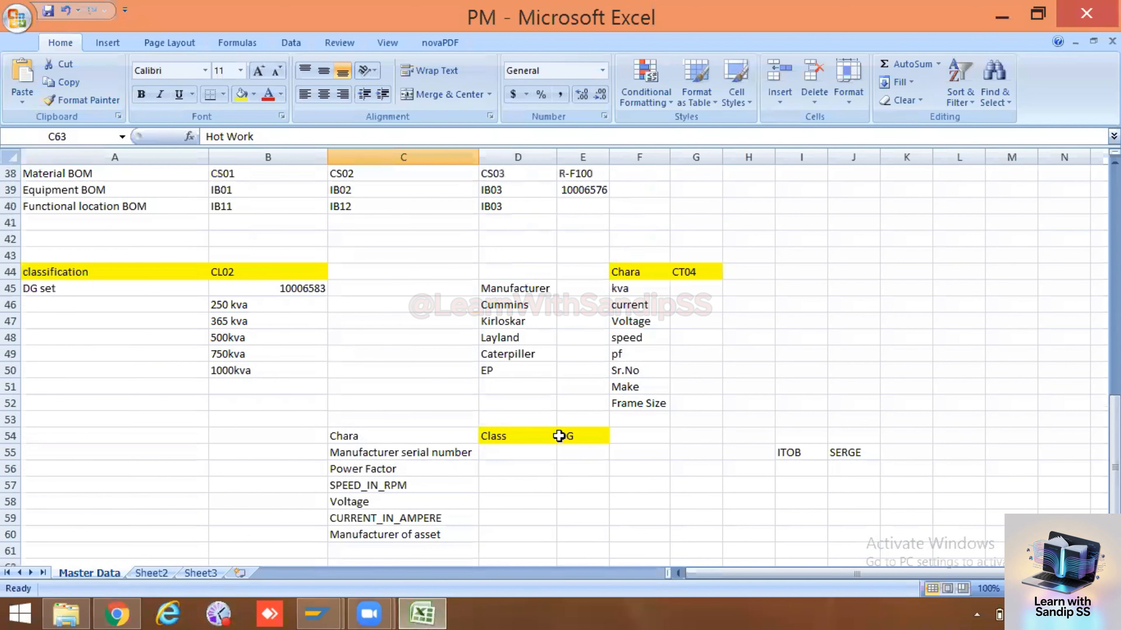
scroll(559, 436, up, 1)
click(306, 437)
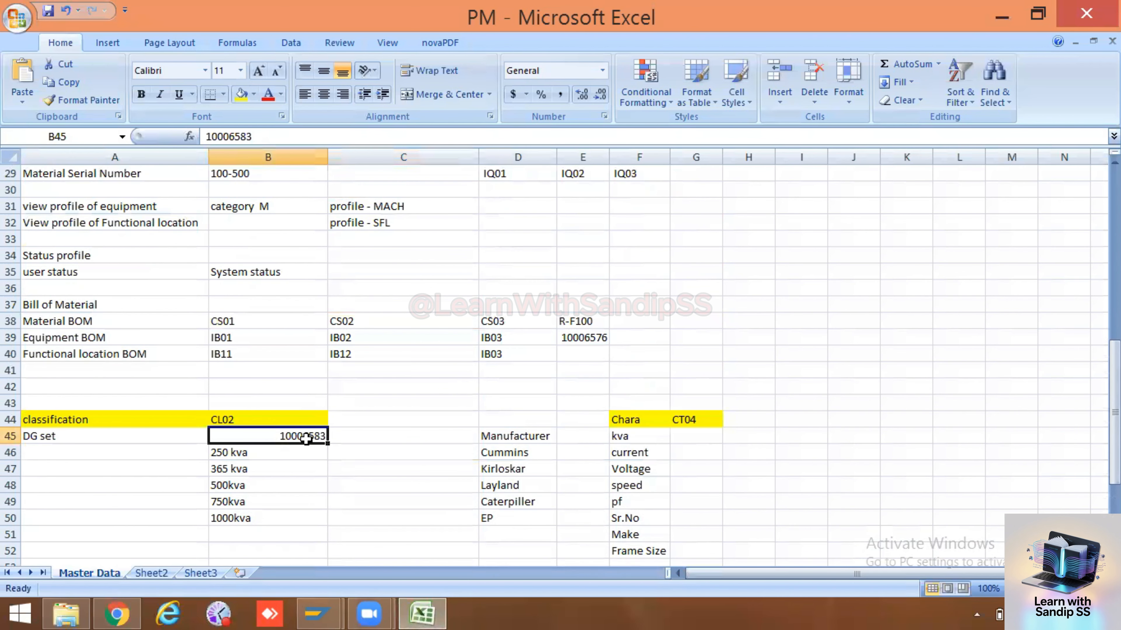
key(ctrl+c)
key(alt+Tab)
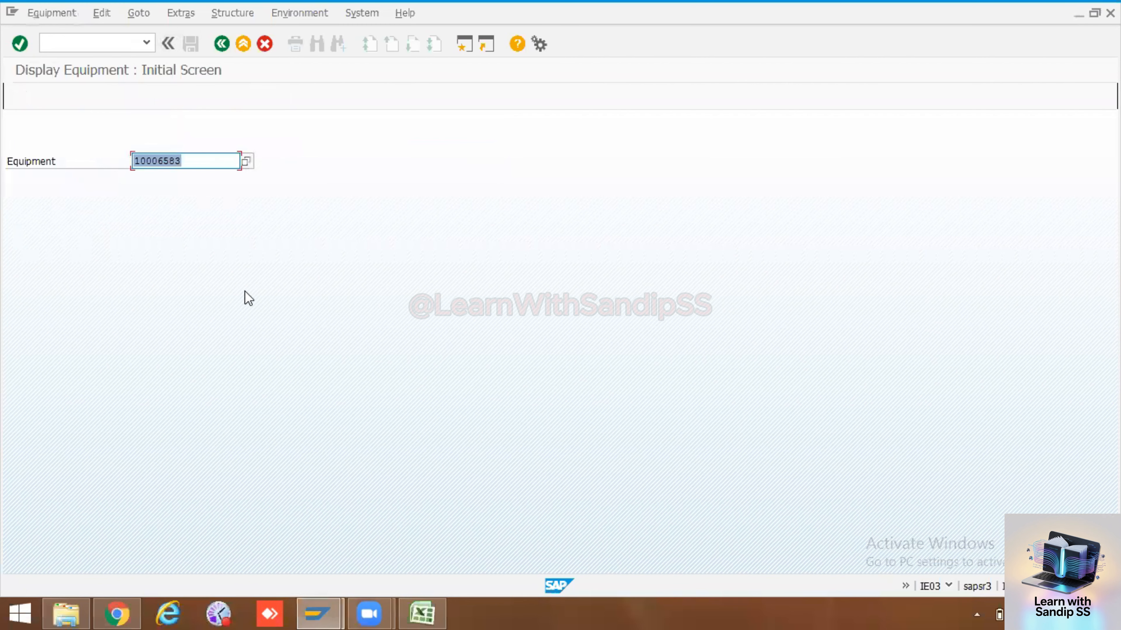
key(ctrl+v)
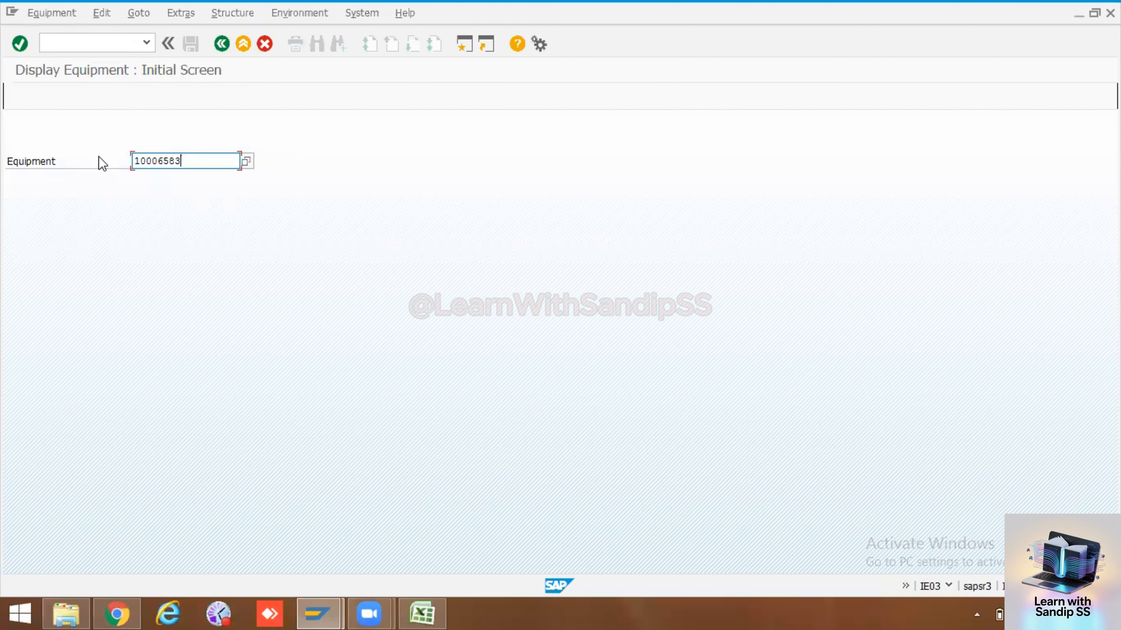
key(Return)
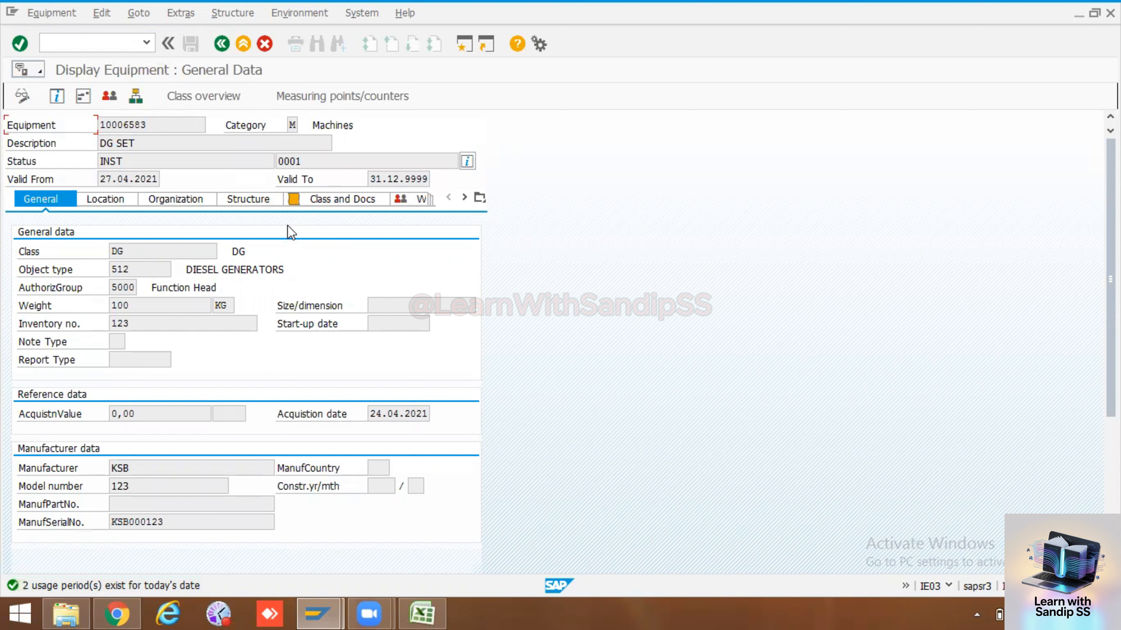
Look up the permits of the displayed DG set and reopen equipment 10006583 in change mode
click(140, 17)
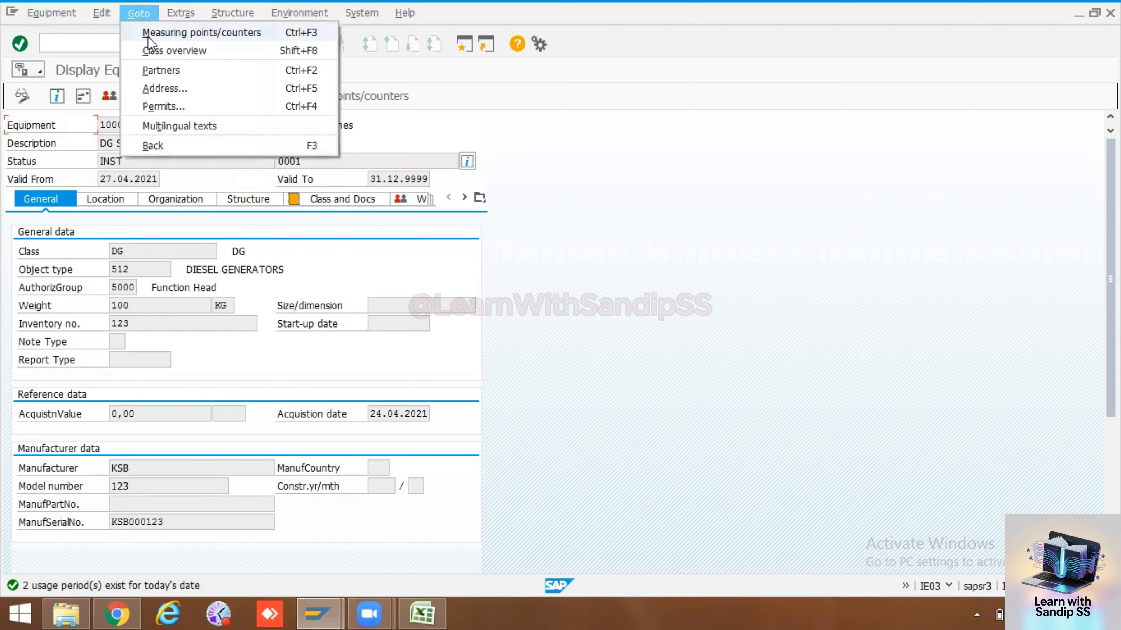
click(163, 107)
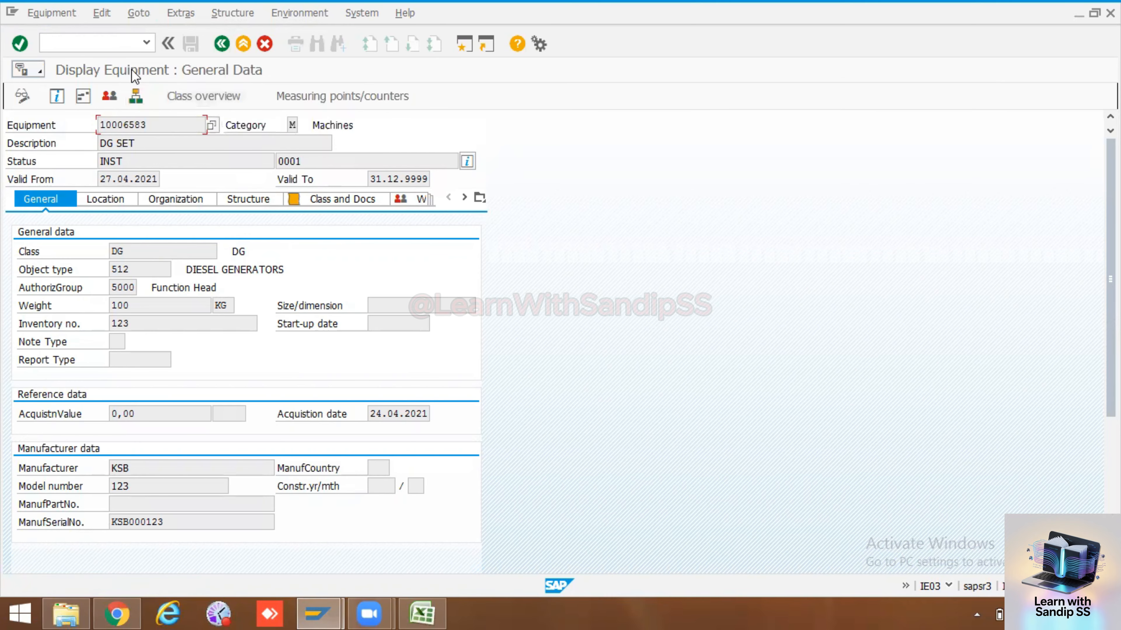
click(56, 15)
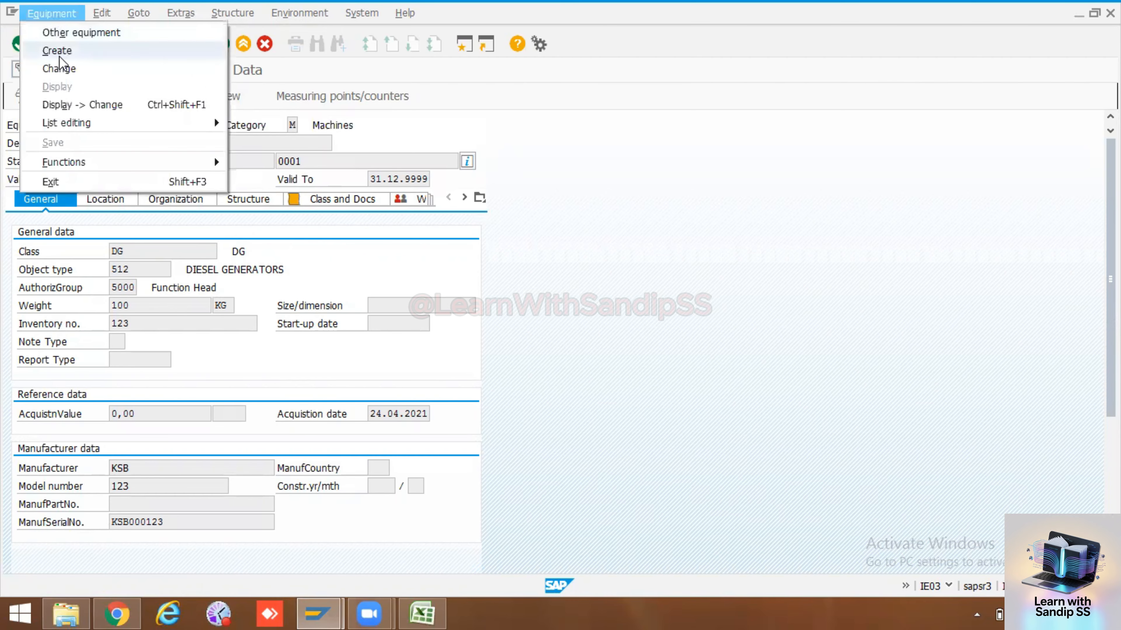
click(65, 68)
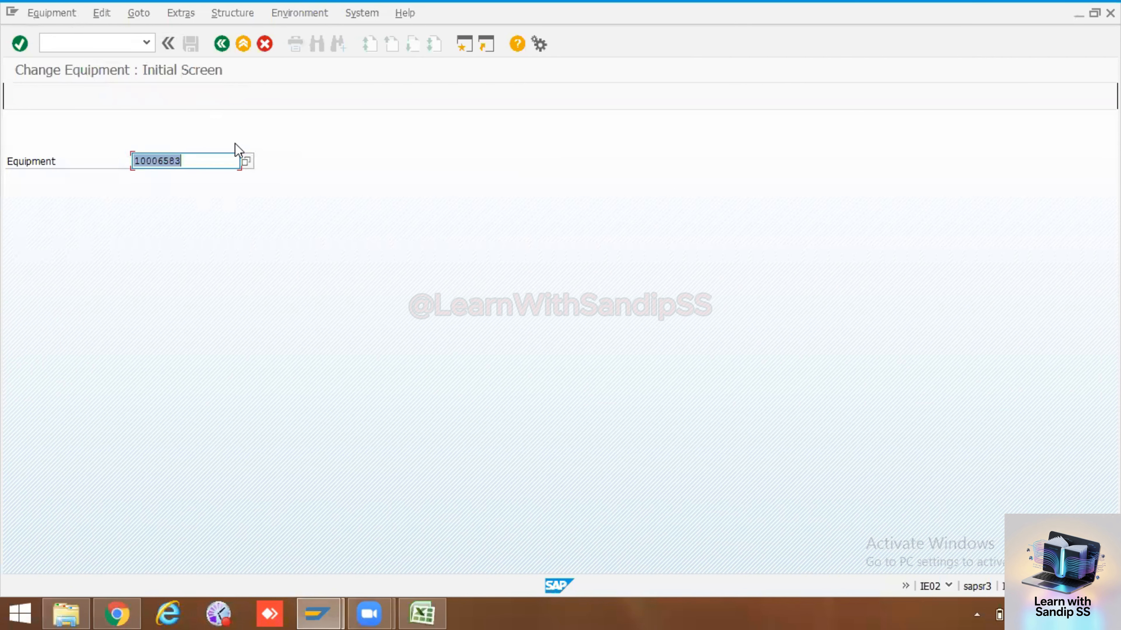
key(Return)
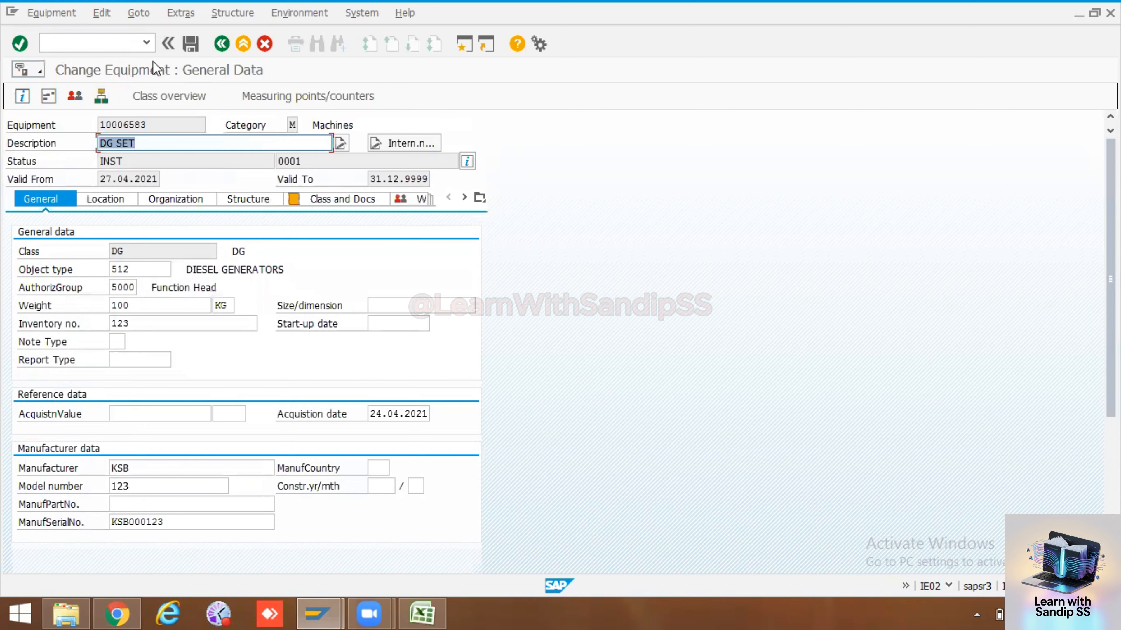
Open the permit assignments of equipment 10006583 and add the HOT WORK permit from the permit list
click(139, 12)
click(166, 106)
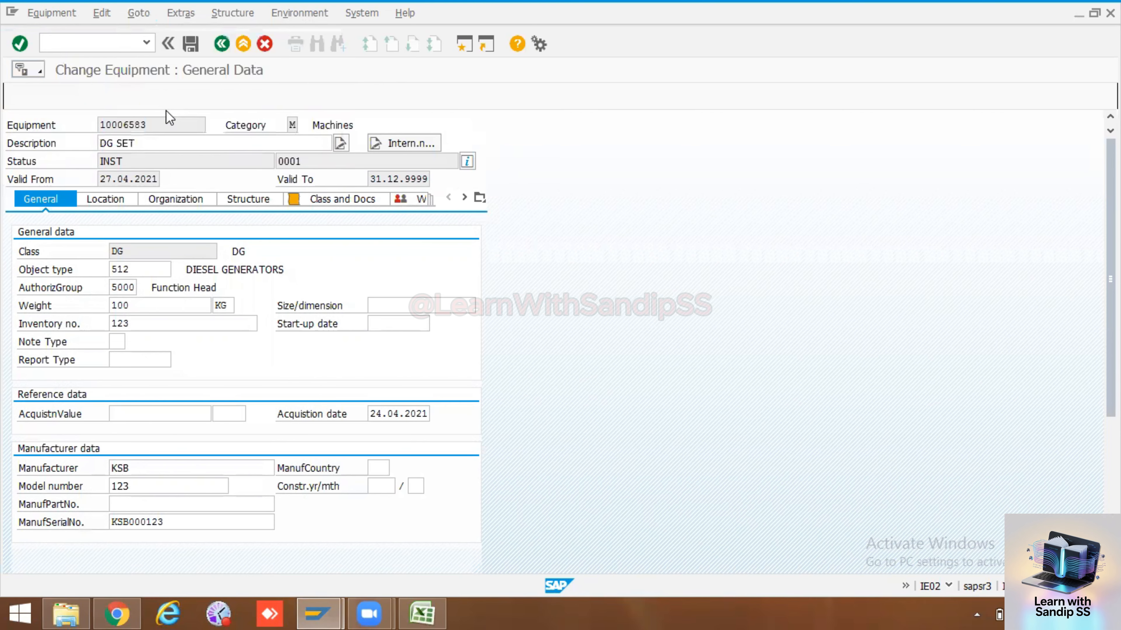
click(85, 224)
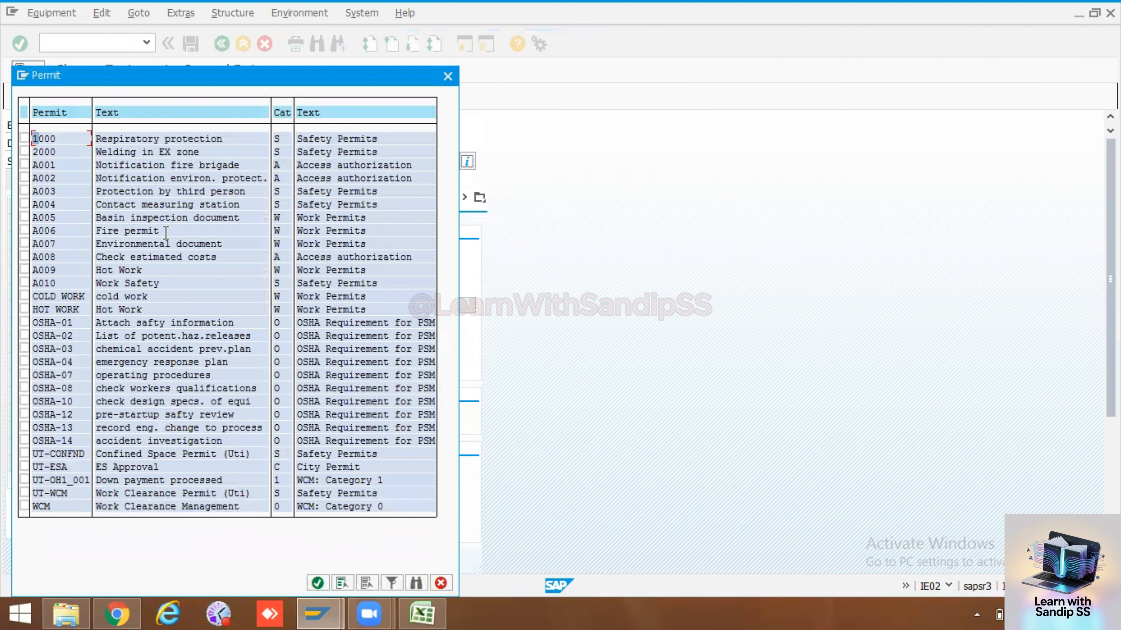
key(Escape)
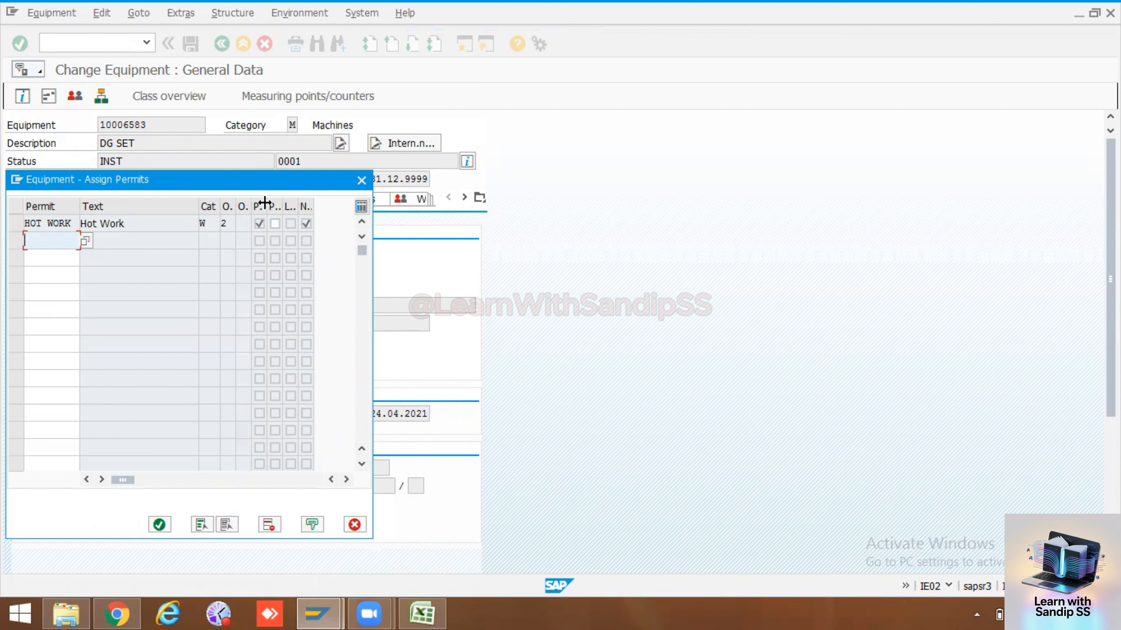
Widen the Print and Proposal columns, enable Proposal for the HOT WORK permit, and confirm and save the equipment
drag(264, 204, 289, 203)
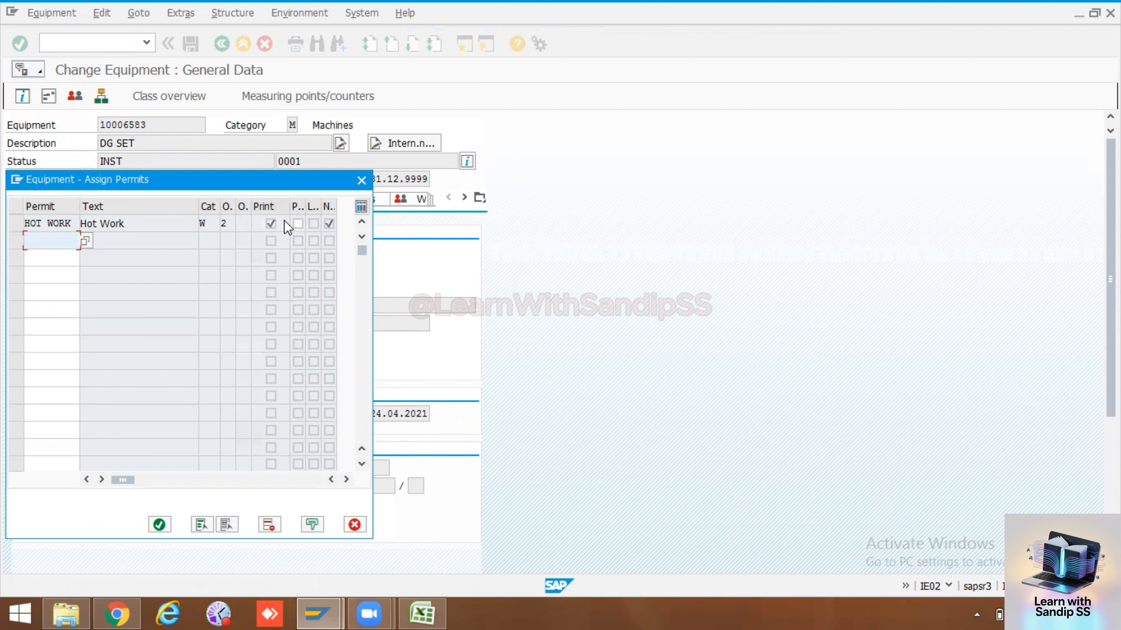
click(298, 224)
drag(305, 207, 352, 209)
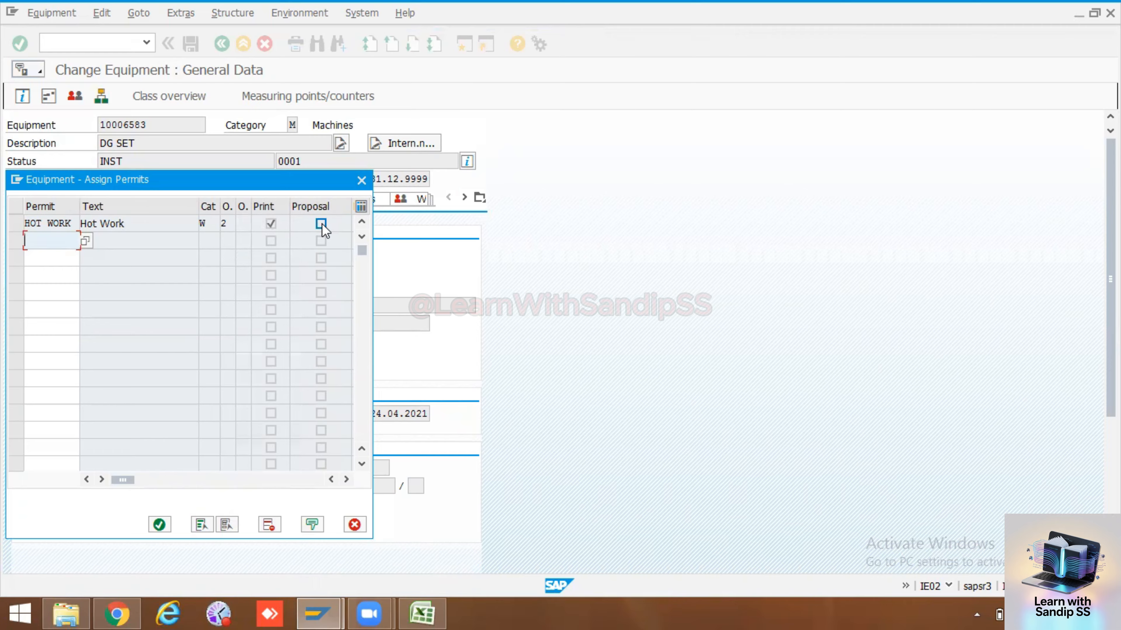
click(321, 224)
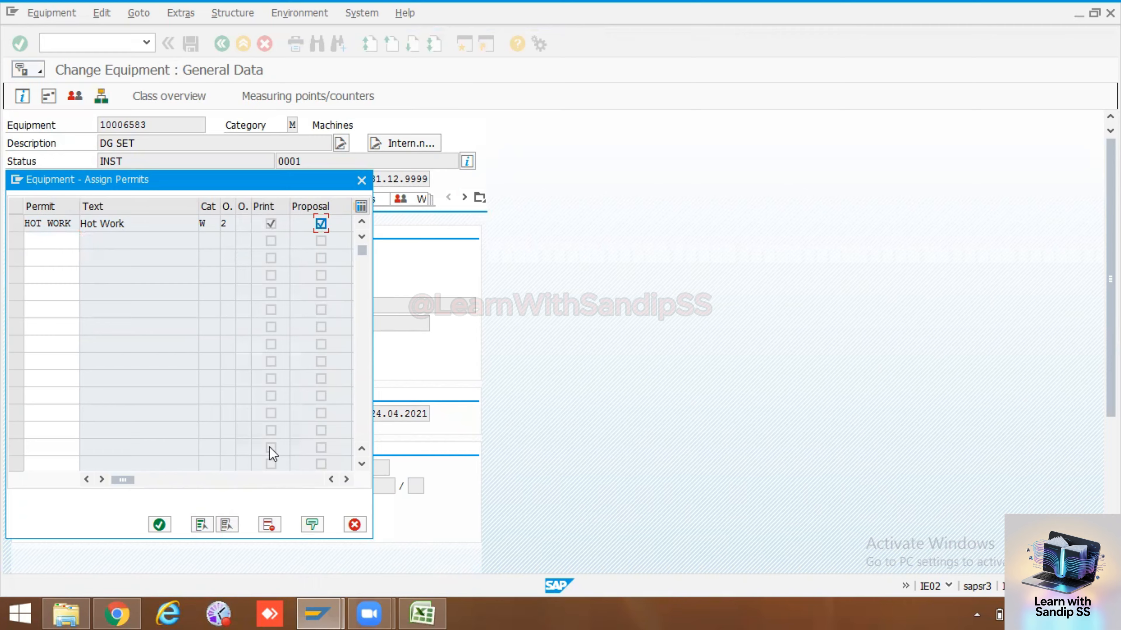
click(160, 524)
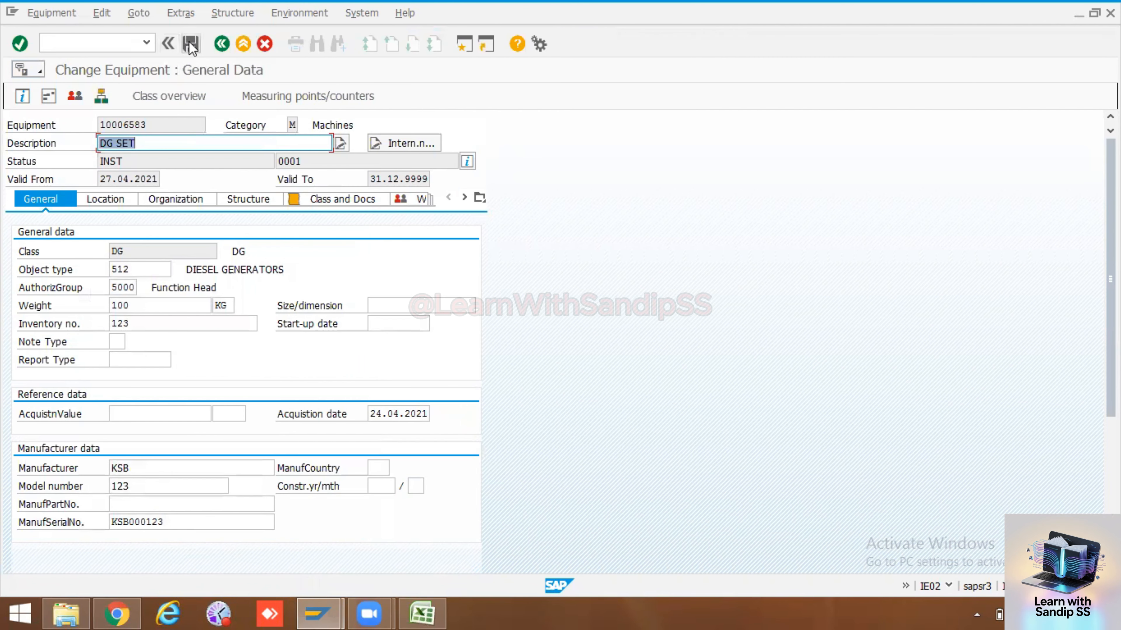
click(191, 43)
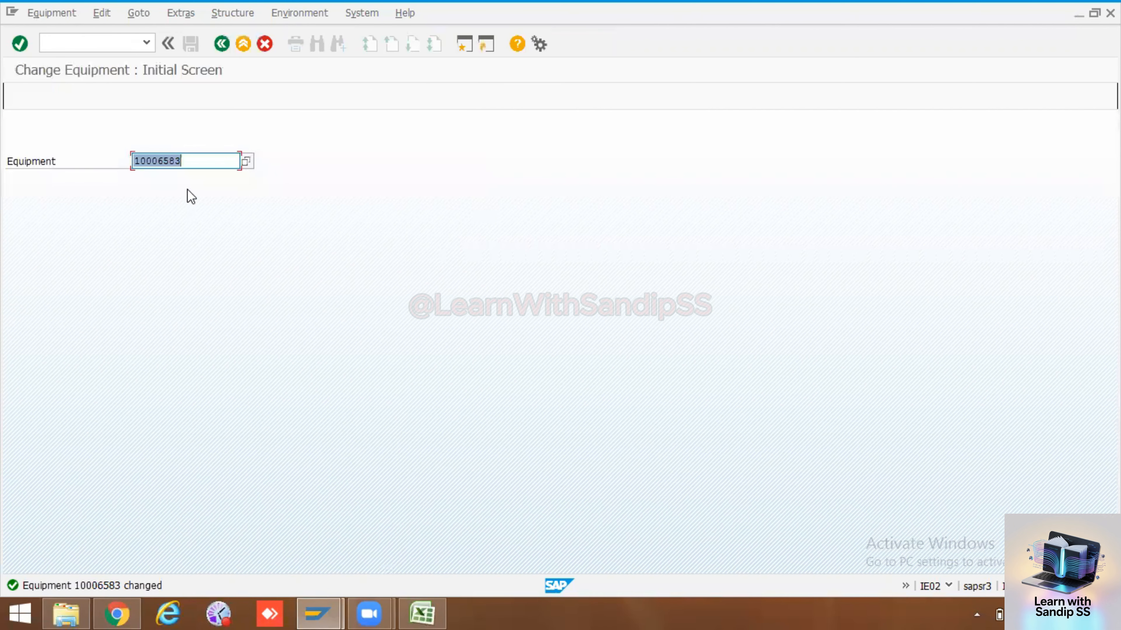
Copy equipment number 10006583 and start transaction IW31 to create a maintenance order
drag(195, 161, 111, 155)
key(ctrl+c)
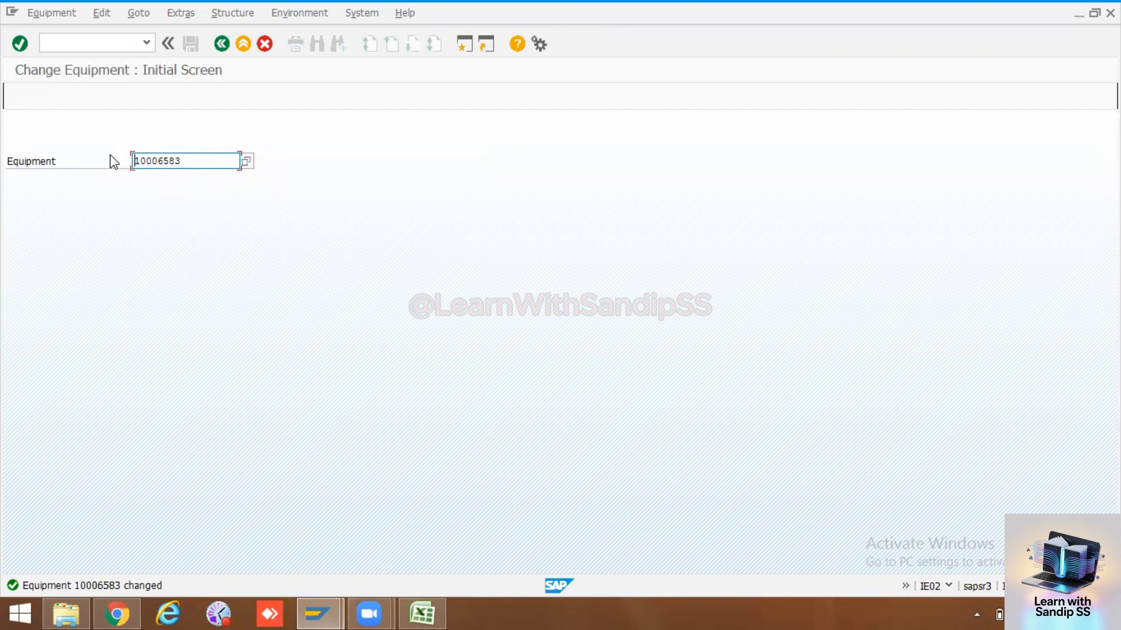
click(103, 41)
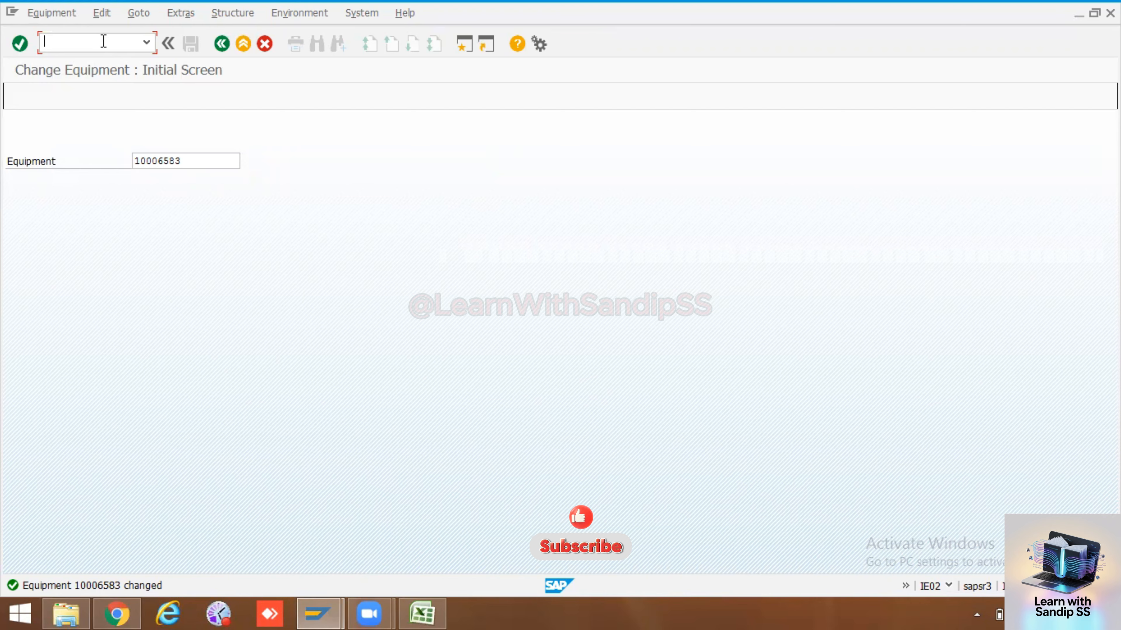
text(/niw31)
drag(193, 161, 119, 166)
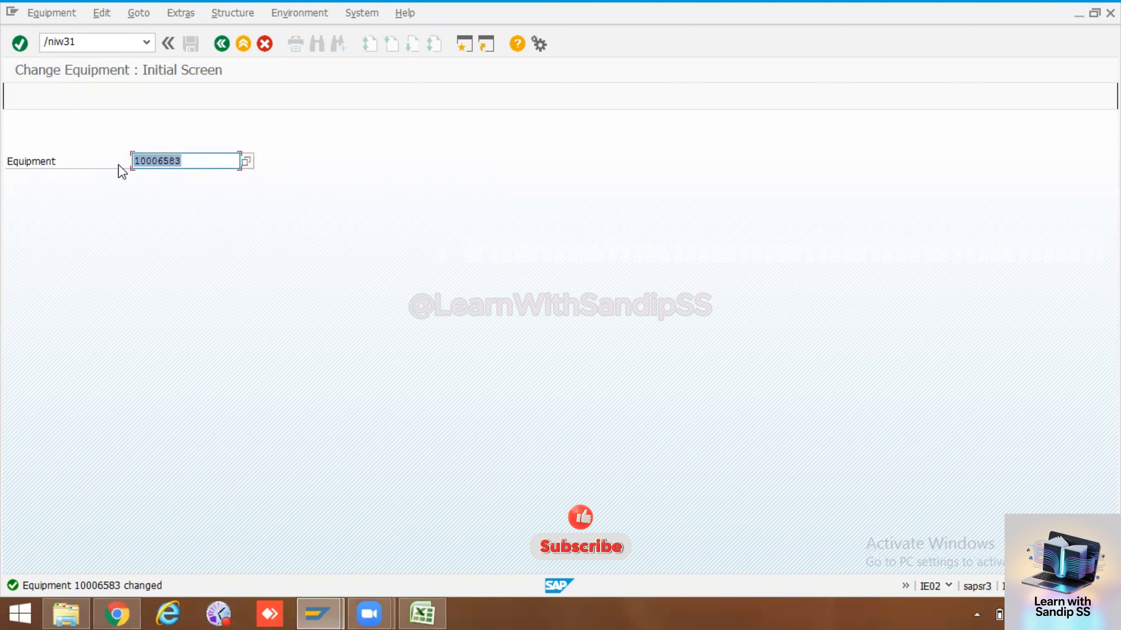
key(ctrl+c)
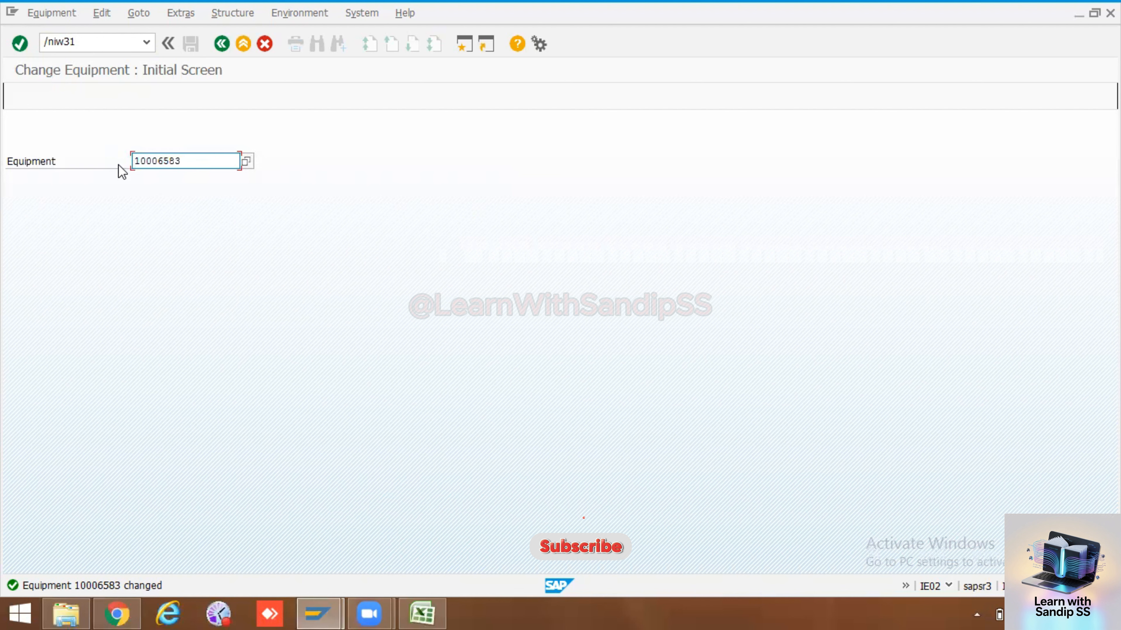
key(Return)
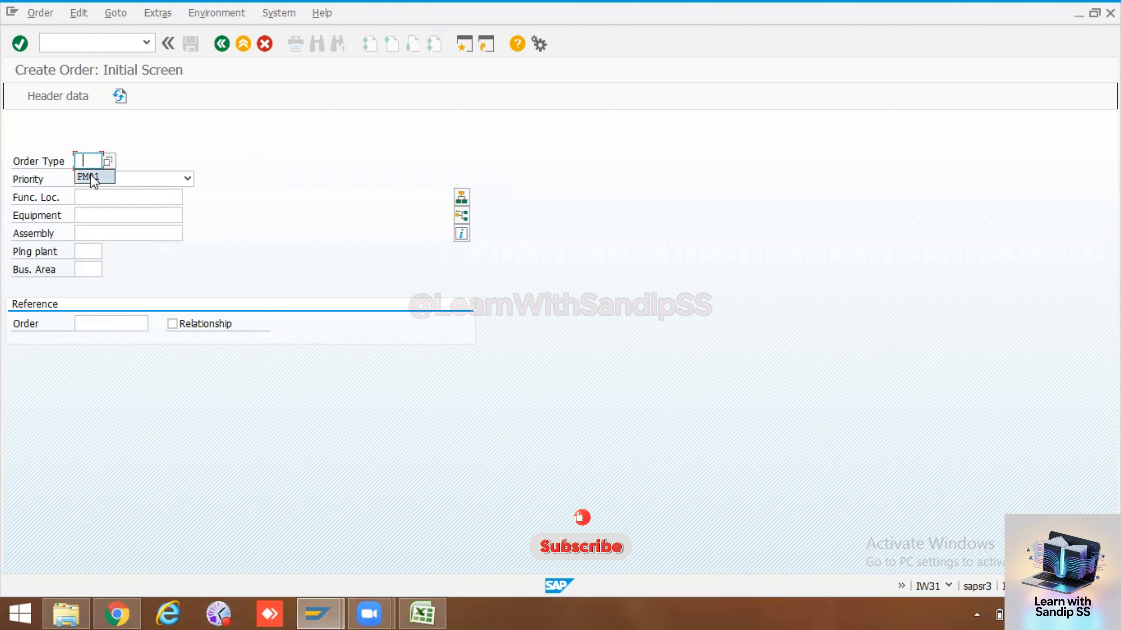
Create an order of type PM01 with Medium priority for equipment 10006583 and continue to its central header
click(90, 176)
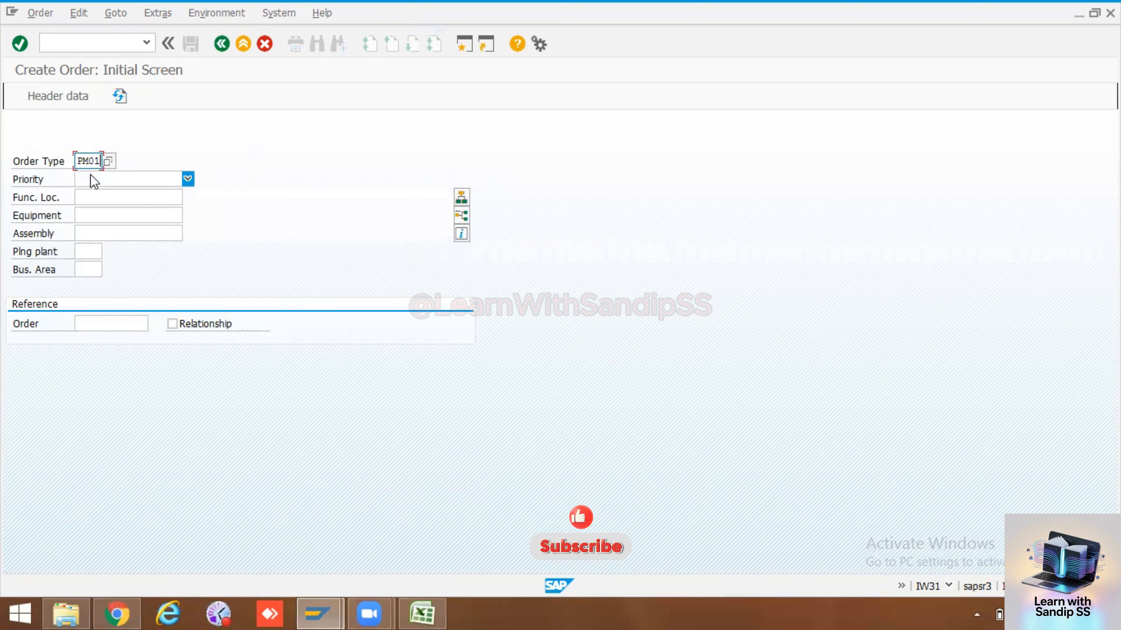
click(188, 179)
click(108, 220)
click(109, 216)
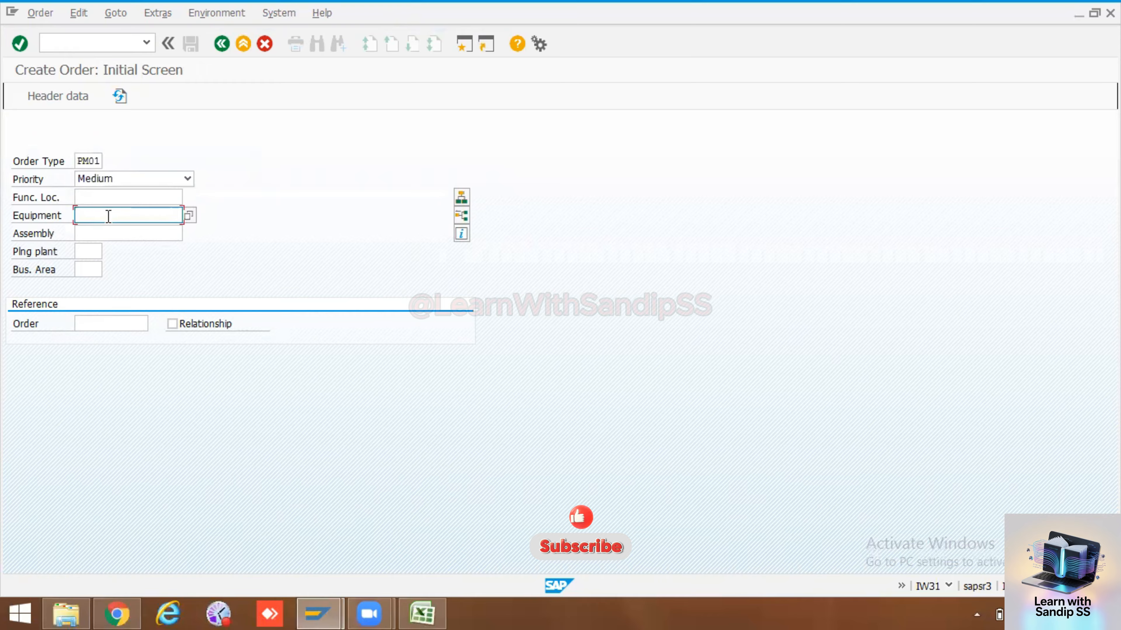
key(ctrl+v)
key(Return)
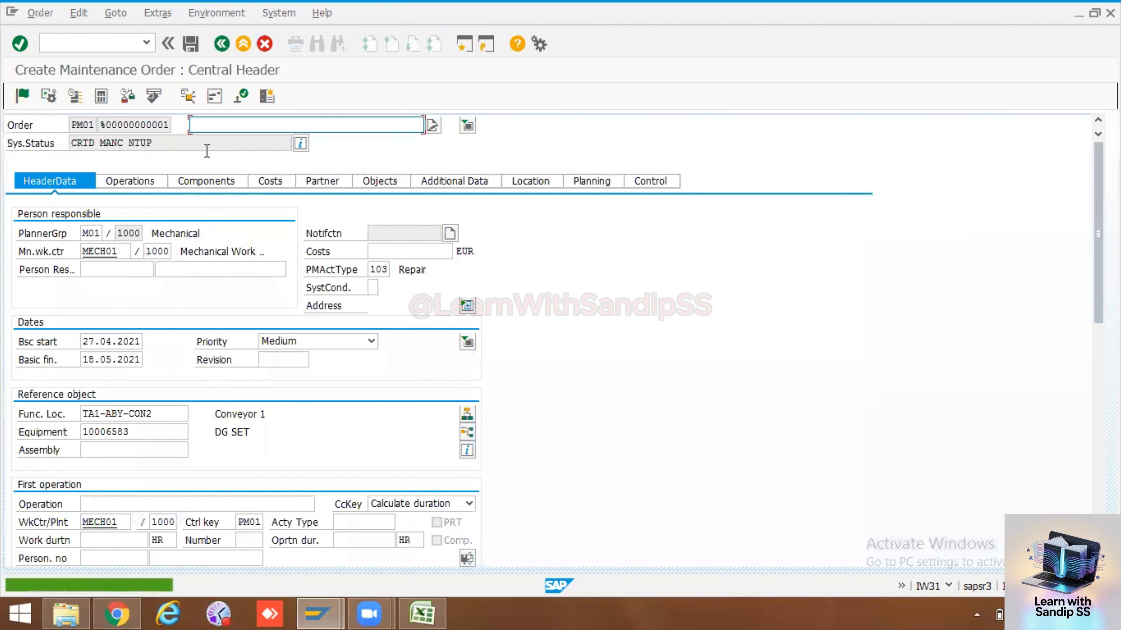
Enter "Test for Hot Work permit" as the order description and save the order
text(TEs)
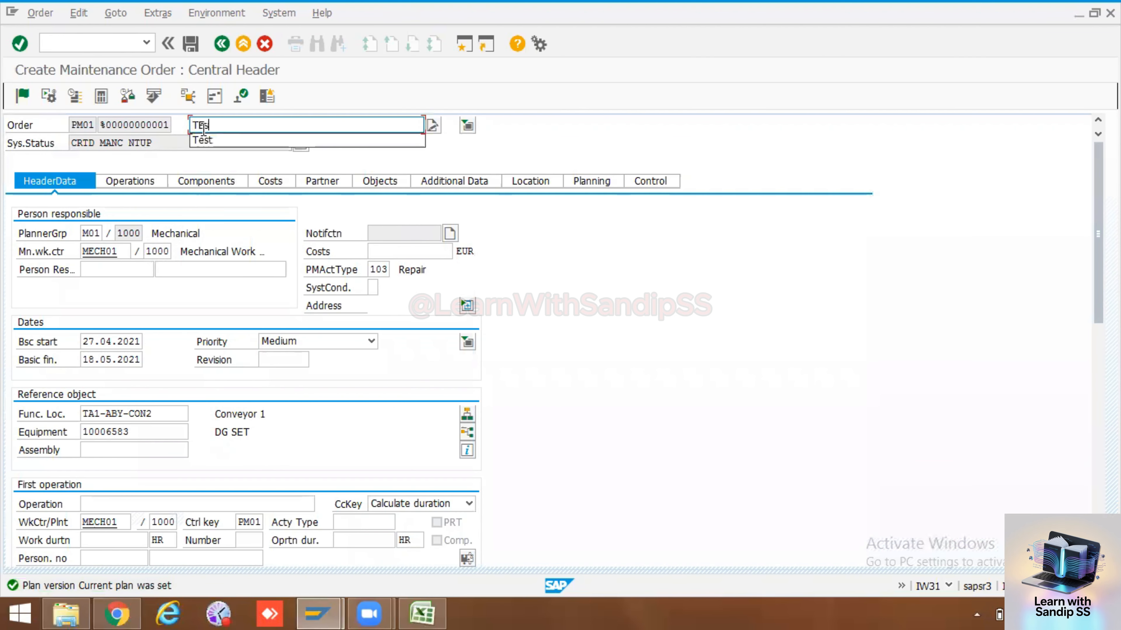
key(BackSpace)
key(BackSpace)
text(est )
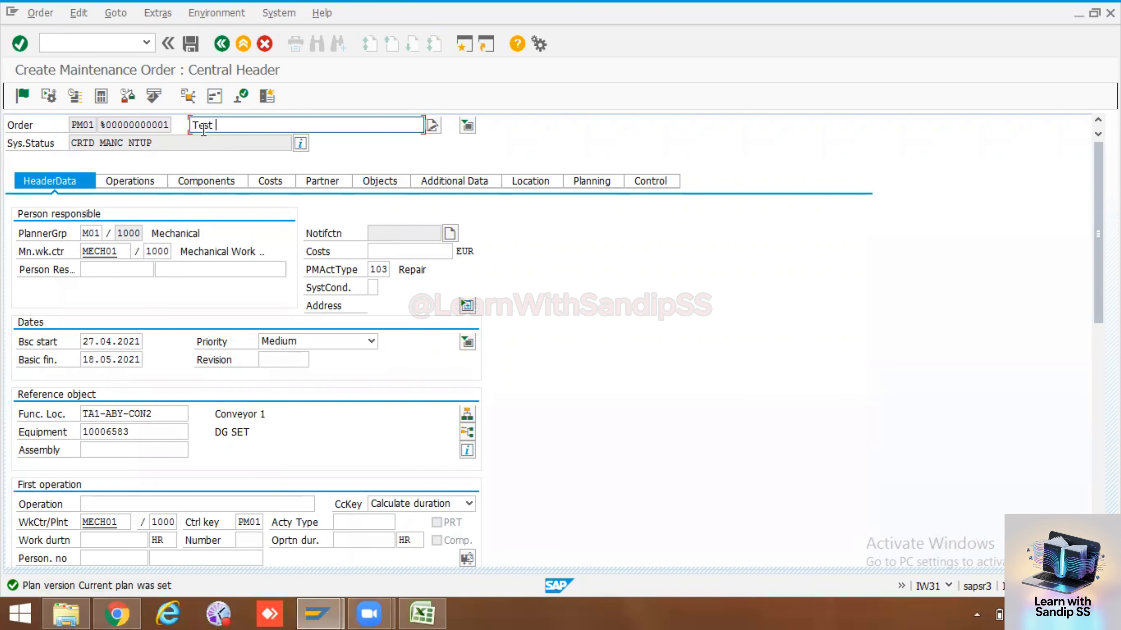
text(for Hot Work permit)
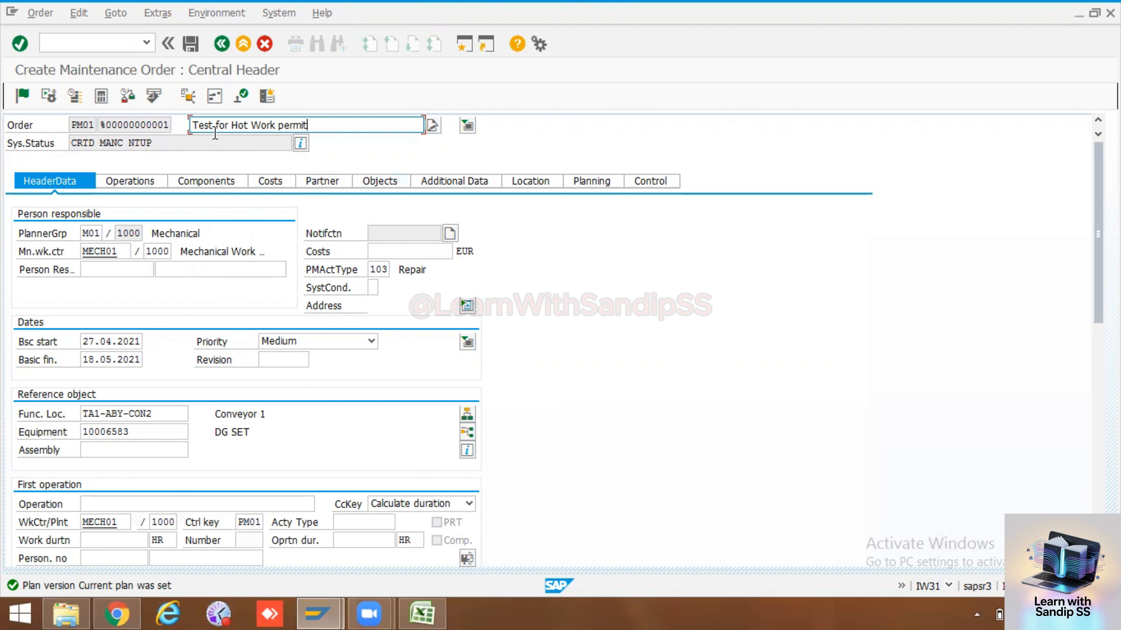
click(191, 43)
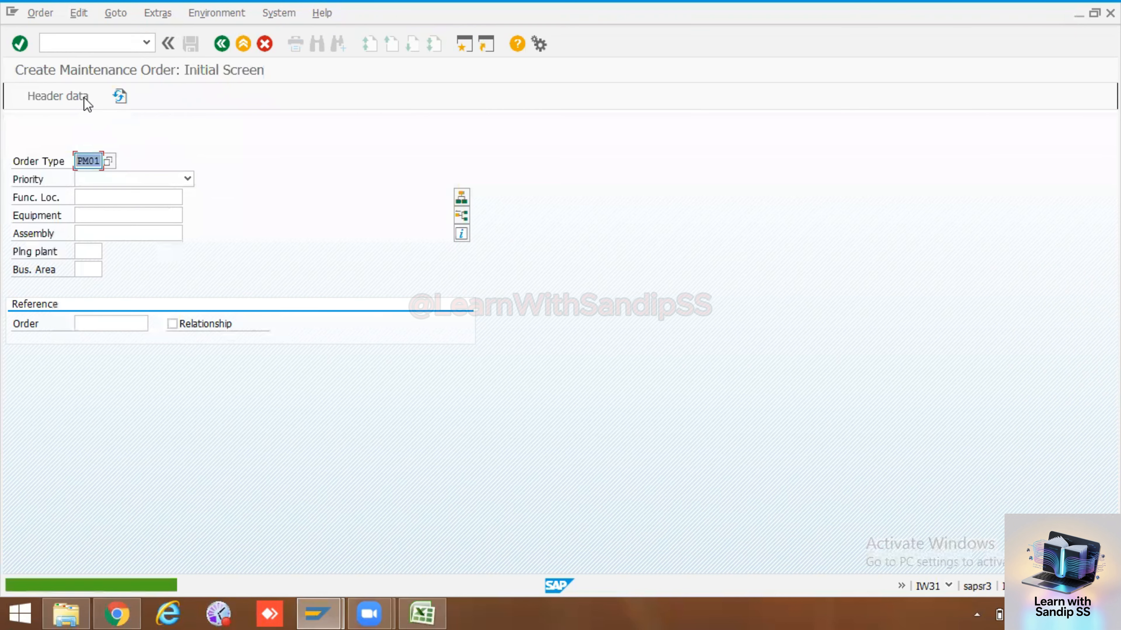
Open the saved order with transaction IW32, try to release it, and view the detailed help
click(97, 43)
text(/niw32)
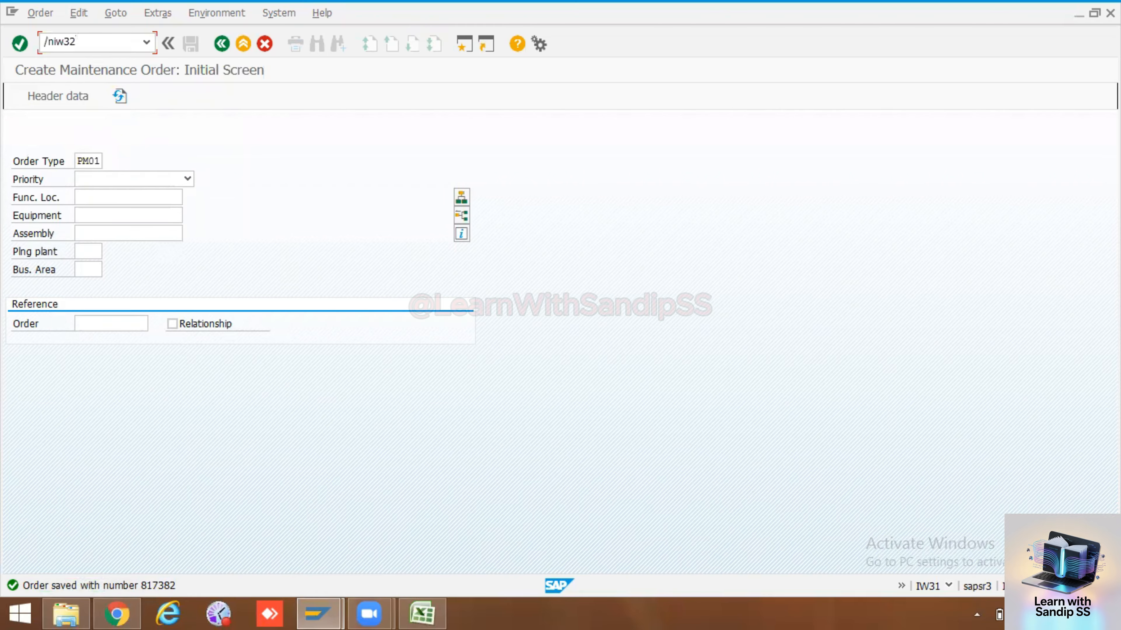
key(Return)
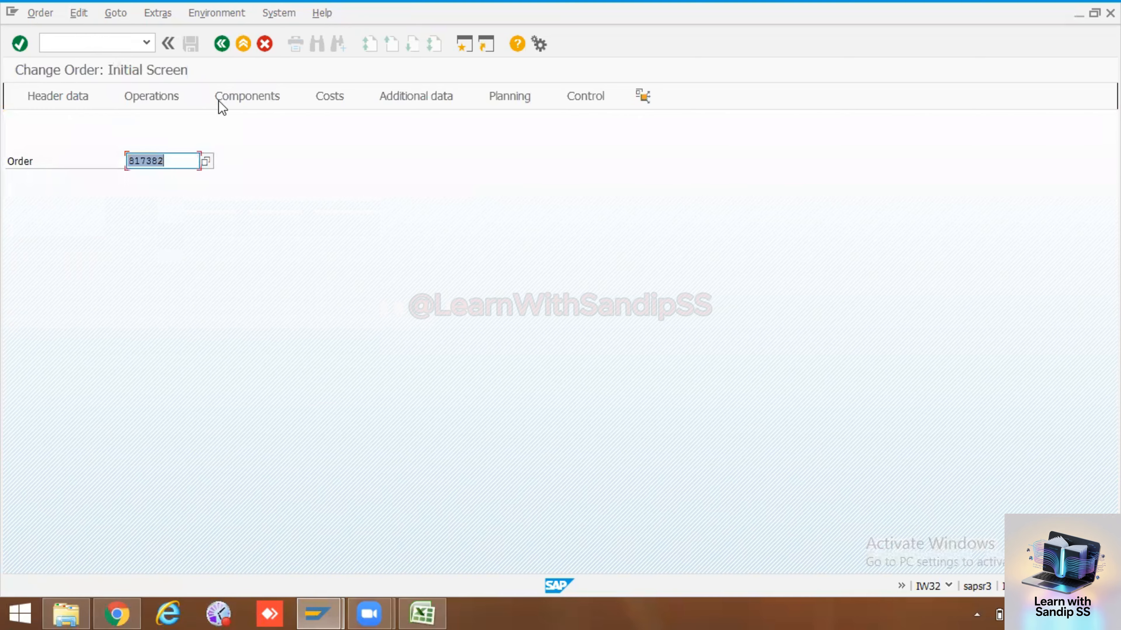
key(Return)
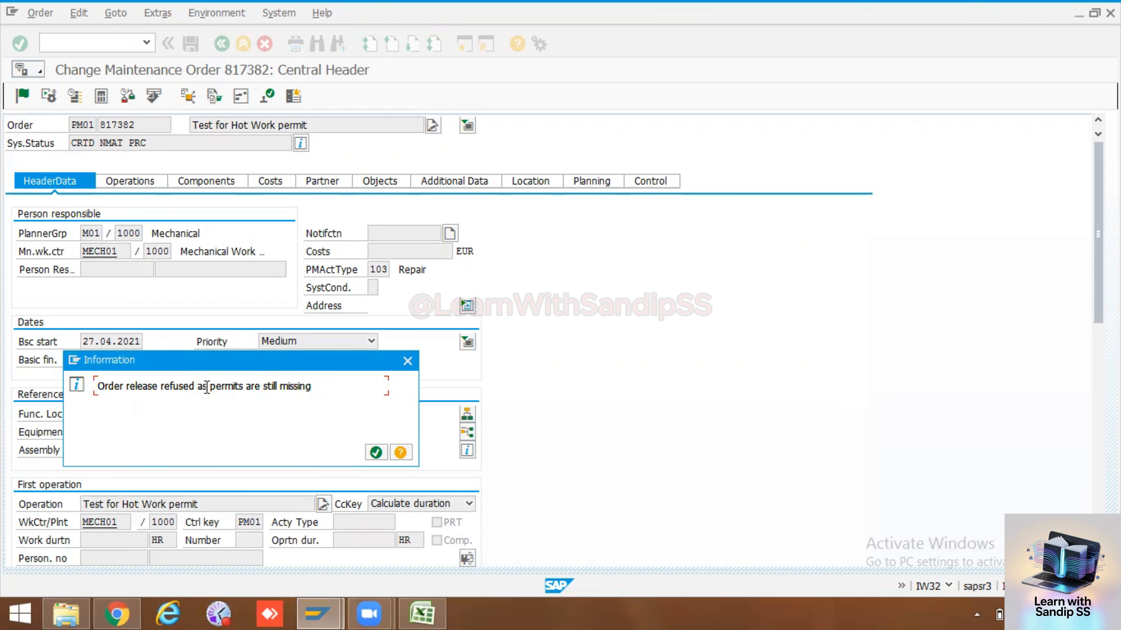
click(400, 452)
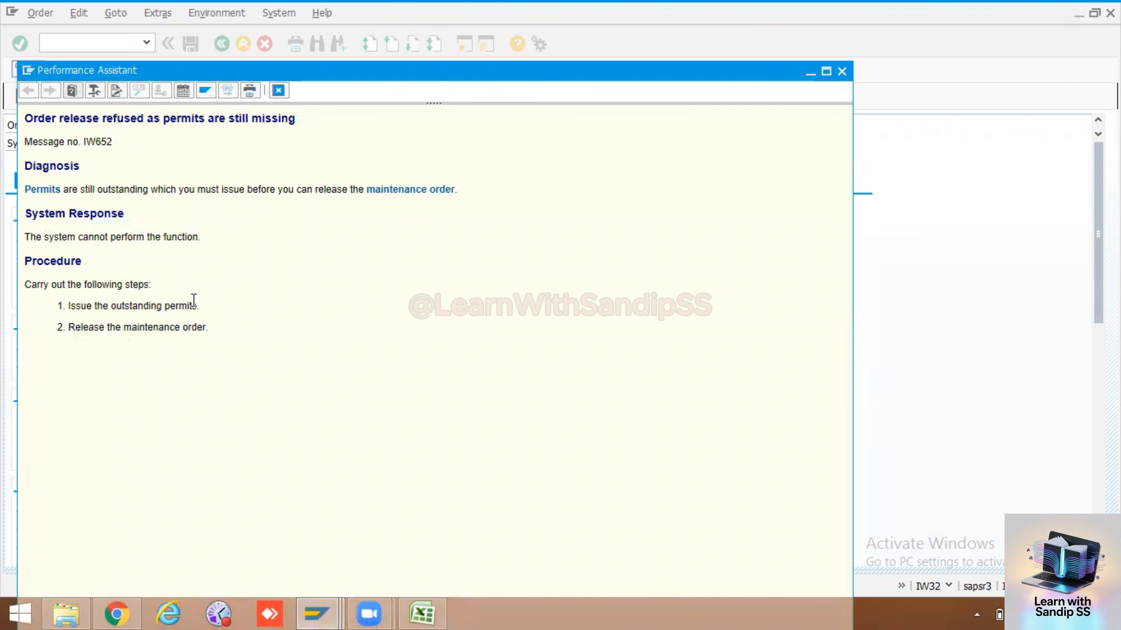
Read the recommended procedure in the help, close it with the release message, and save the maintenance order
triple_click(158, 310)
drag(225, 338, 75, 333)
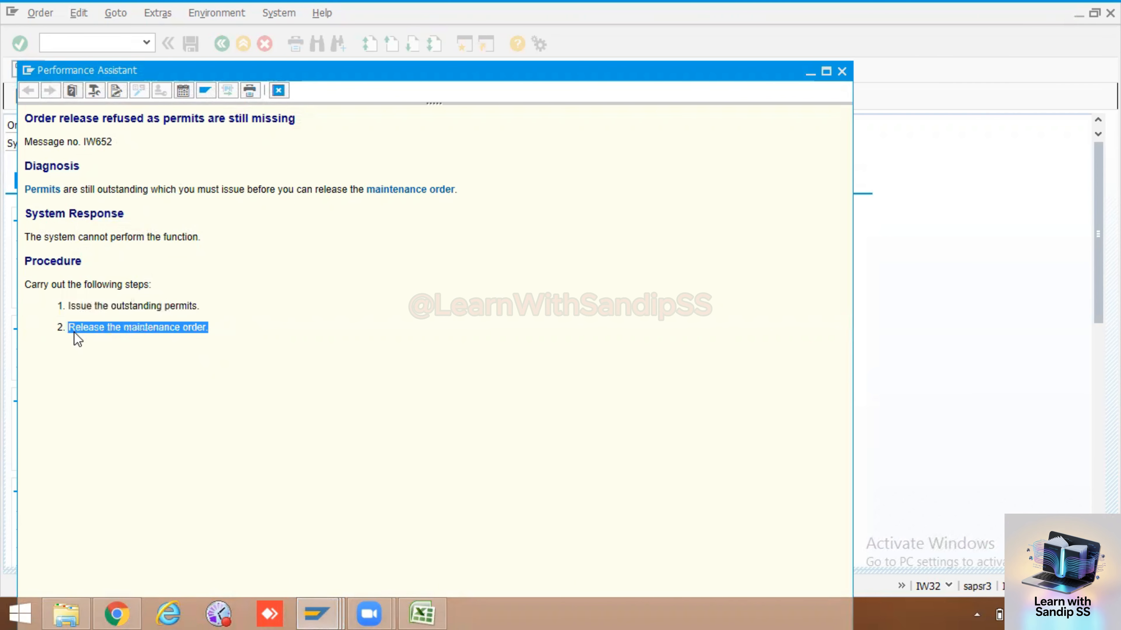
click(841, 72)
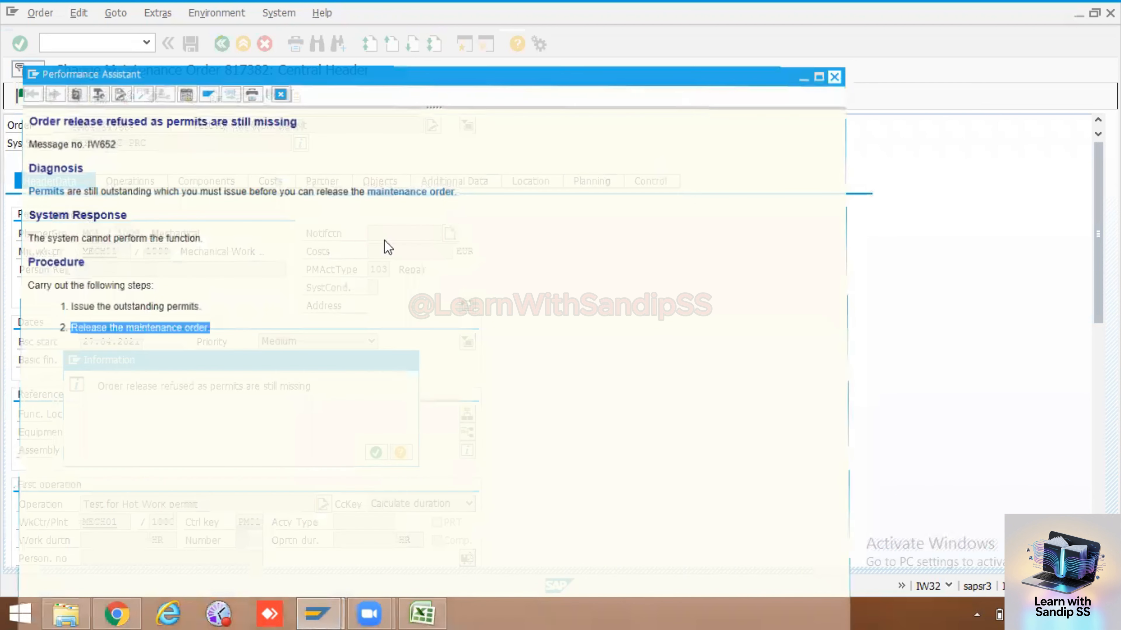
click(407, 362)
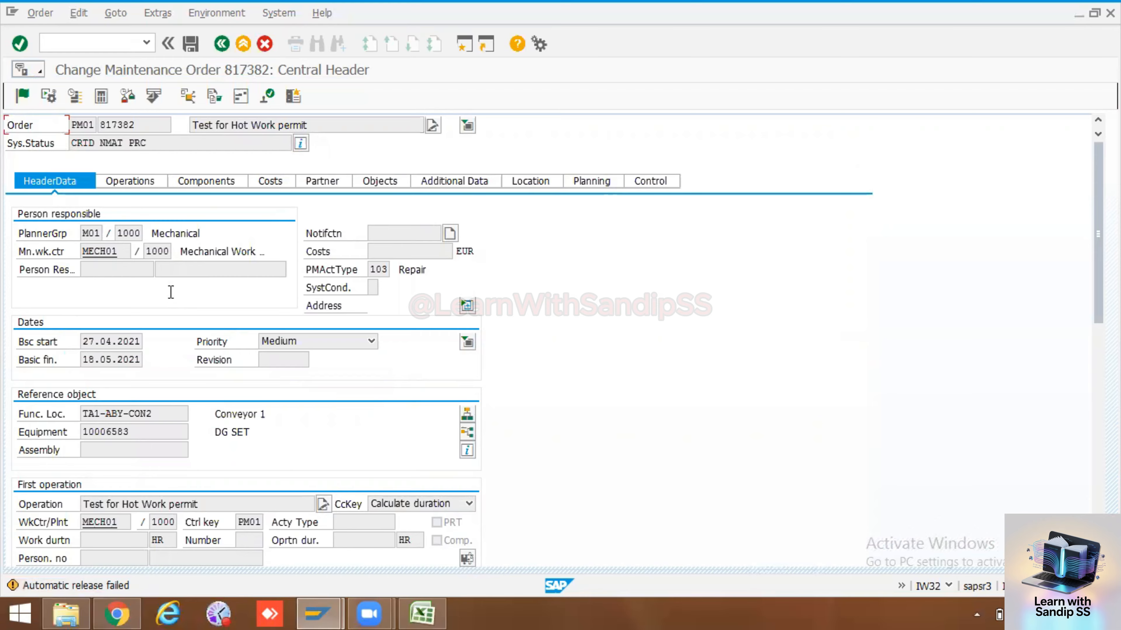
click(190, 44)
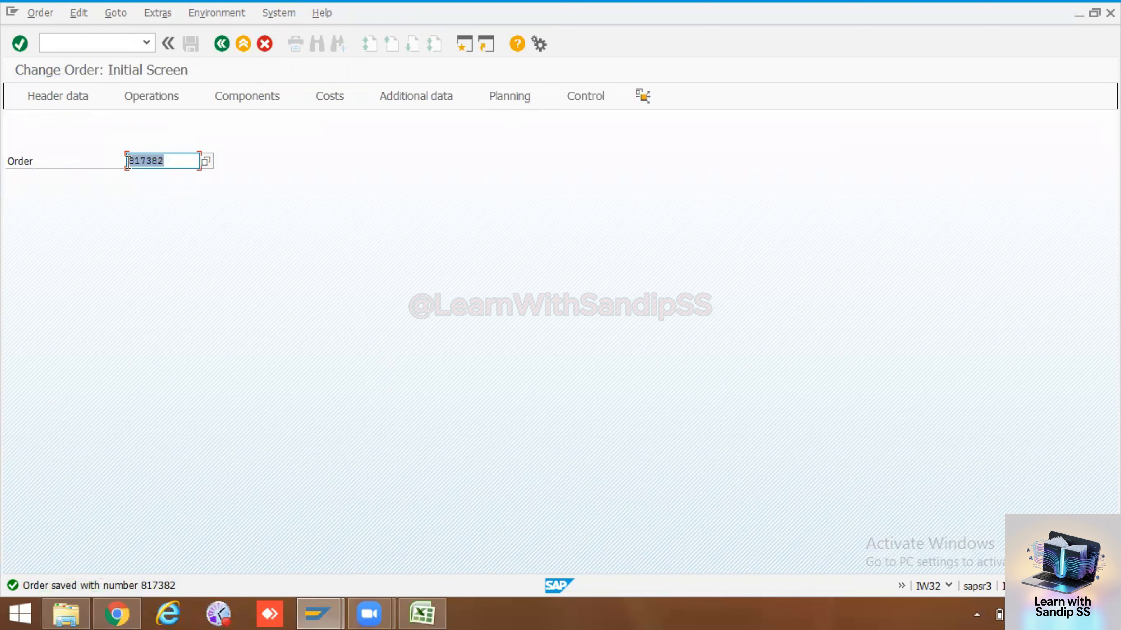
Start transaction IPM2 and enter the saved maintenance order's number in the order selection
click(64, 49)
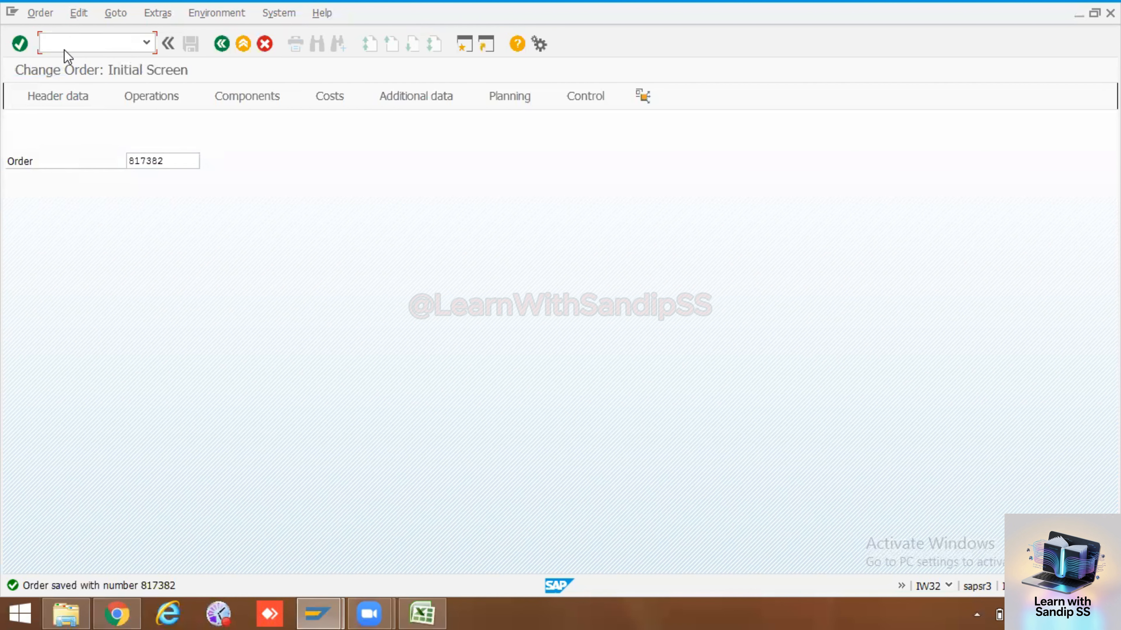
text(/nipm2)
key(Return)
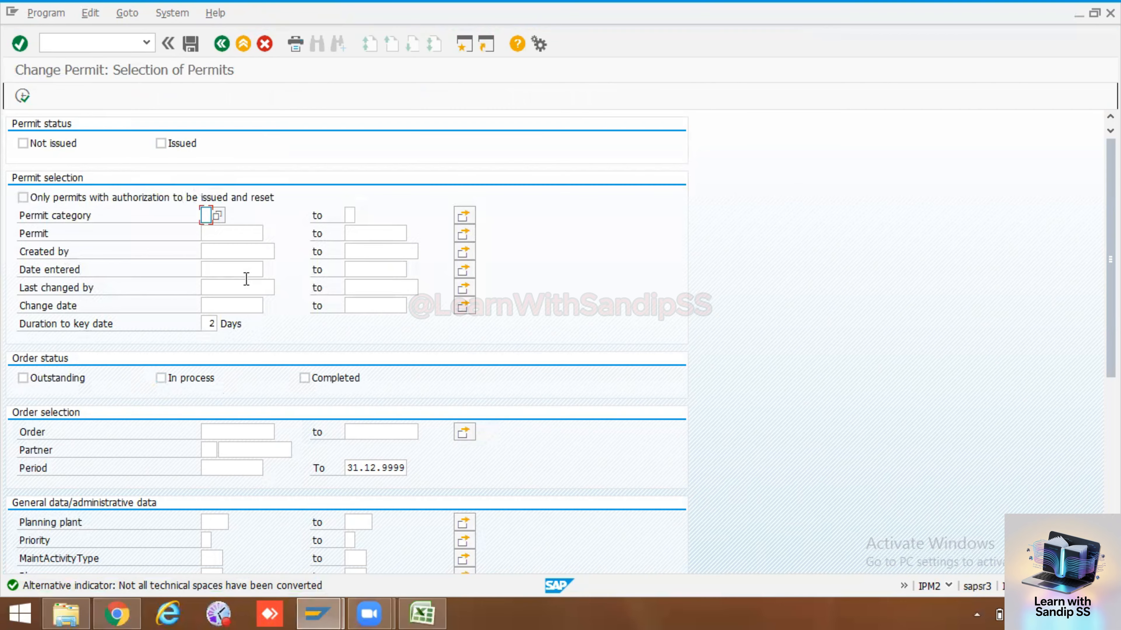
click(218, 428)
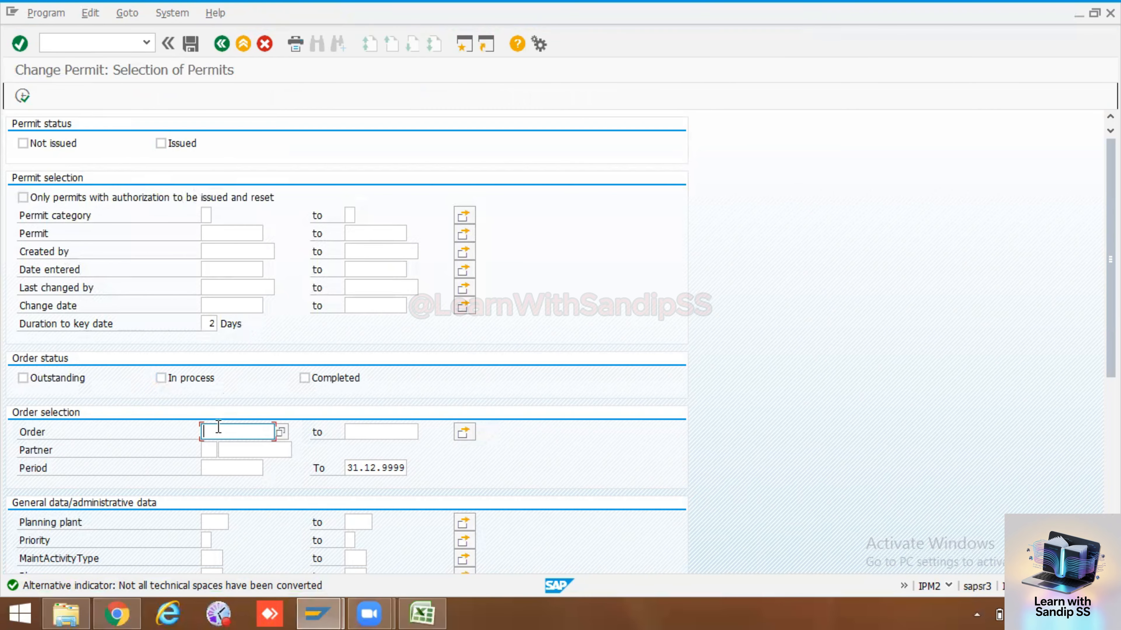
text(814382)
Include Not issued and Issued permits with order statuses Outstanding, In process and Completed, and list the matching permits
click(42, 145)
click(160, 144)
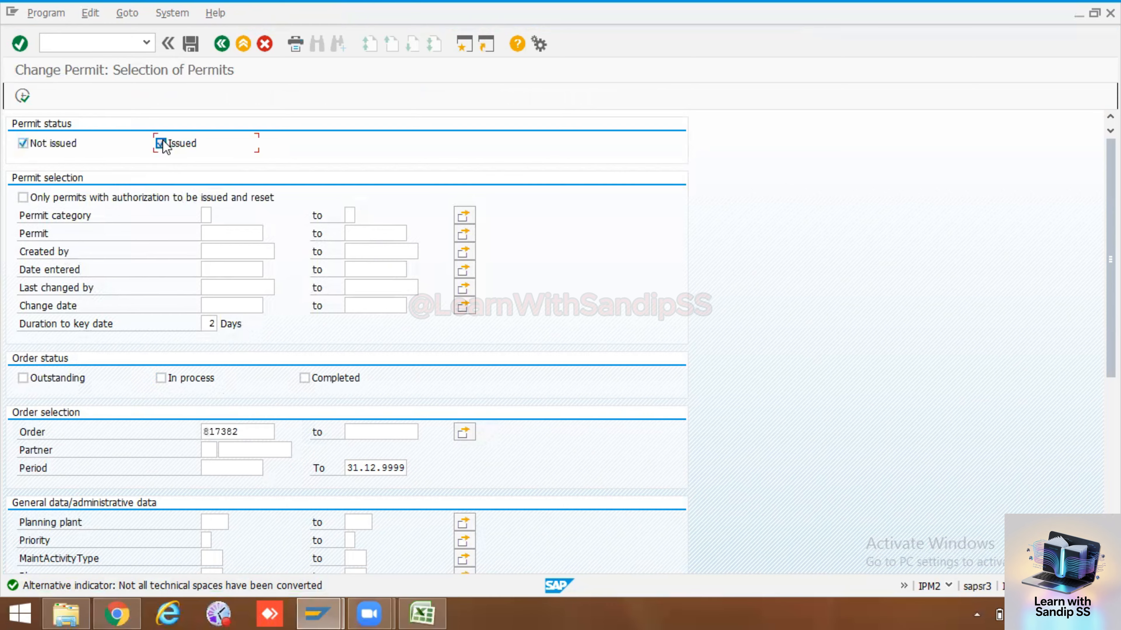
click(23, 96)
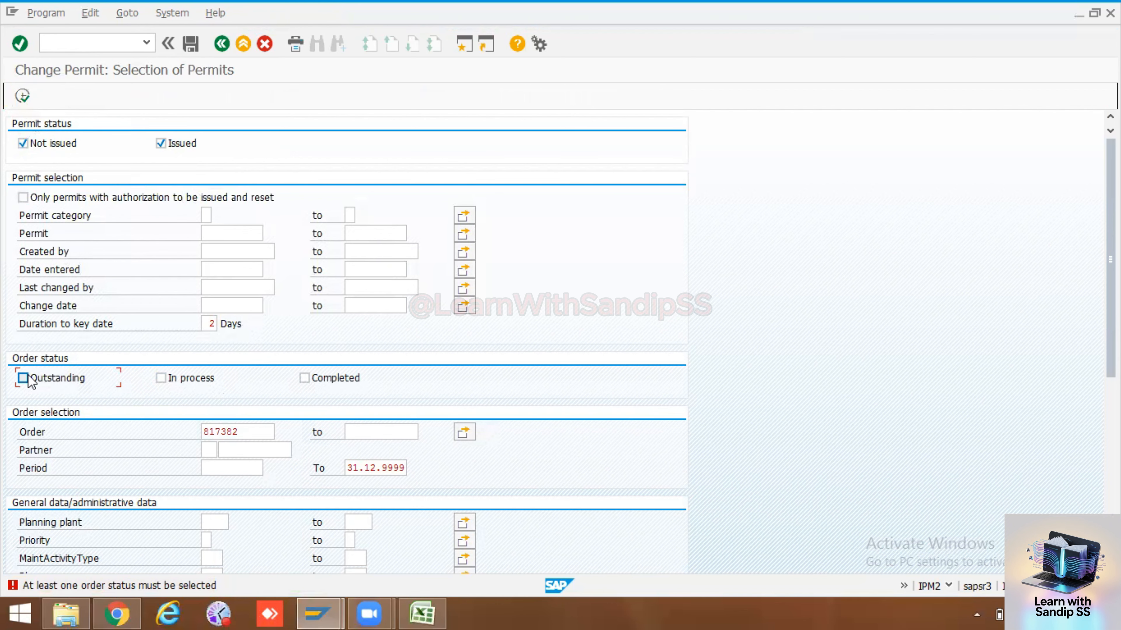
click(176, 381)
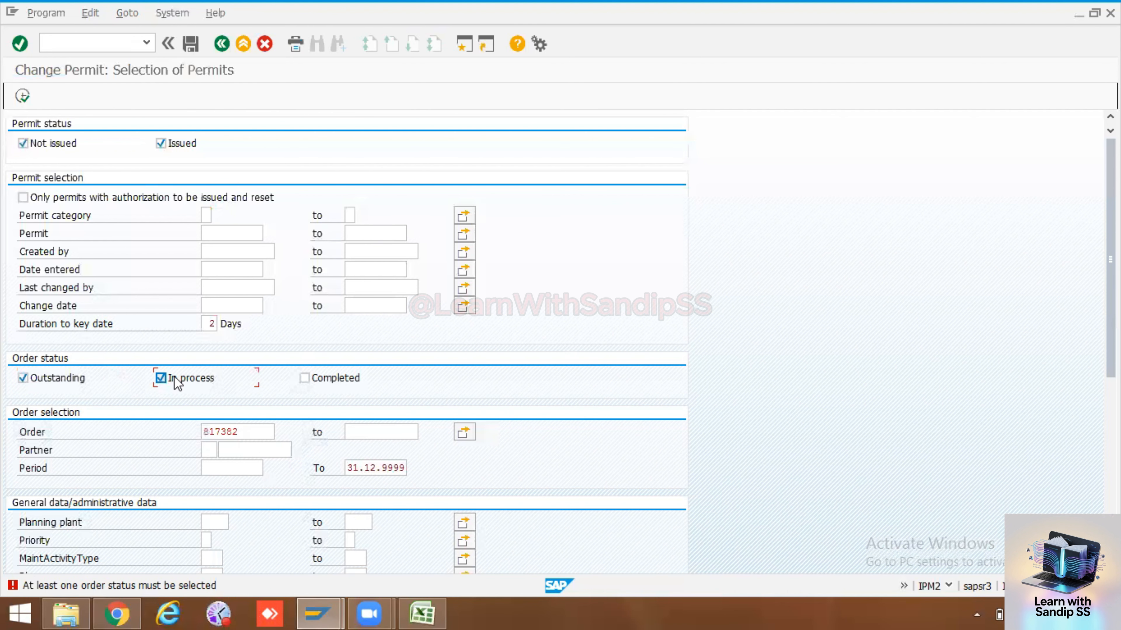
click(301, 379)
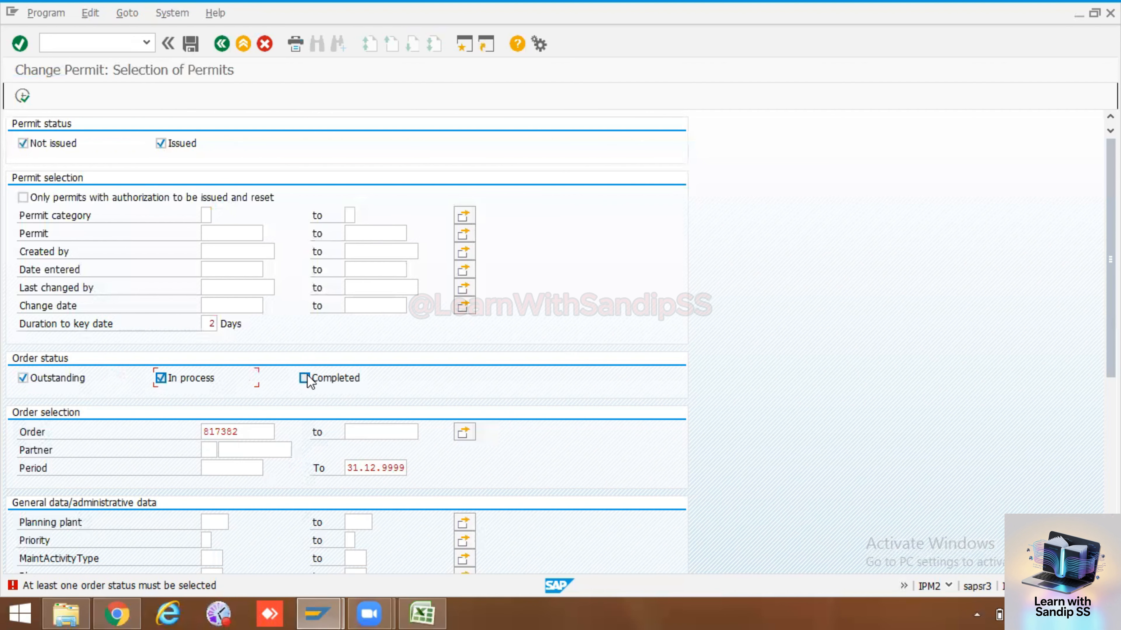
click(24, 95)
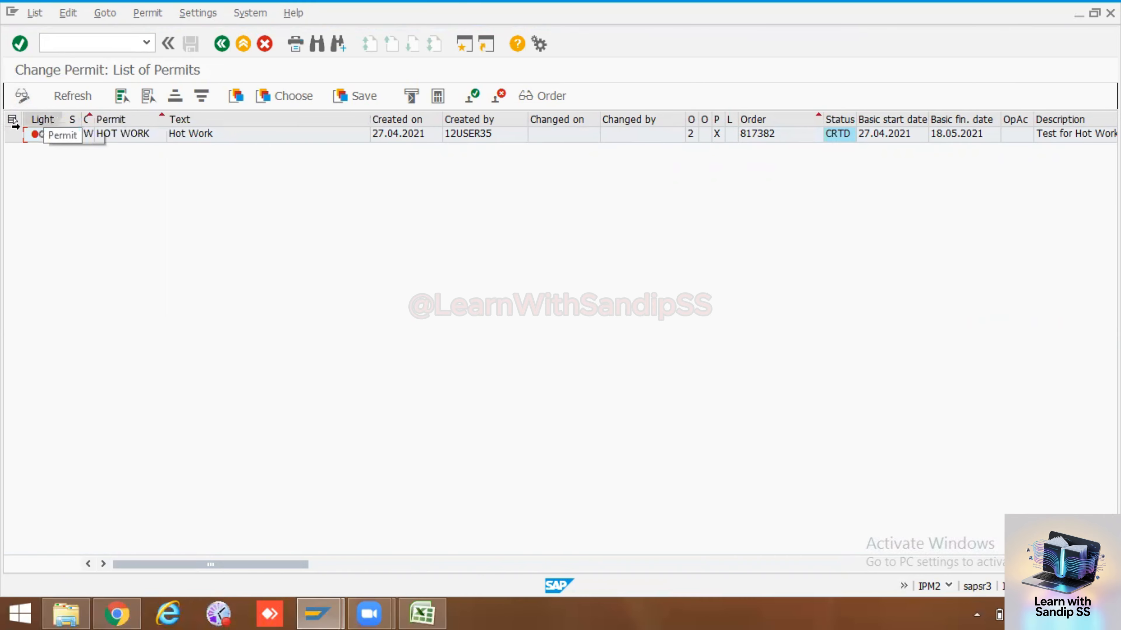
Issue the HOT WORK permit for the maintenance order, confirm the message log, and return to the permit selection
click(13, 134)
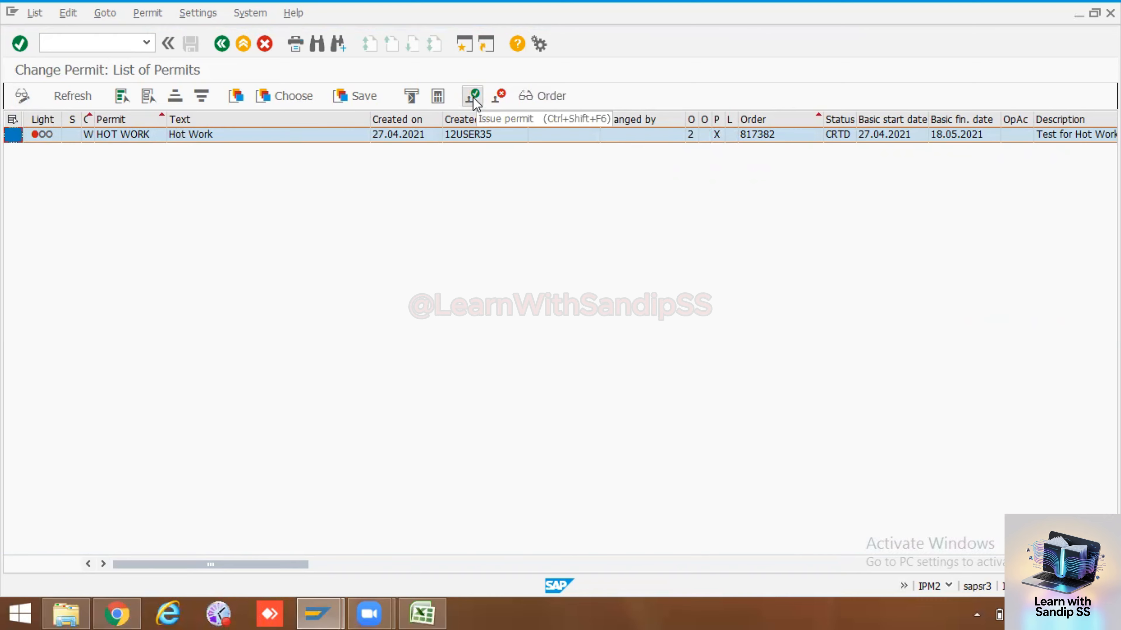
click(949, 587)
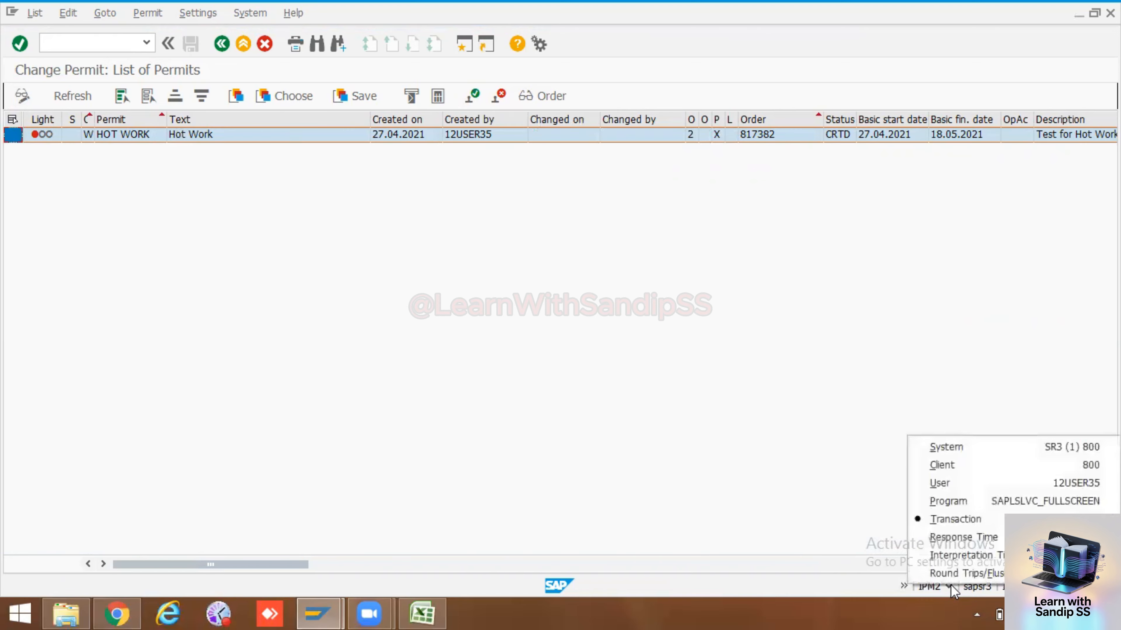
click(950, 586)
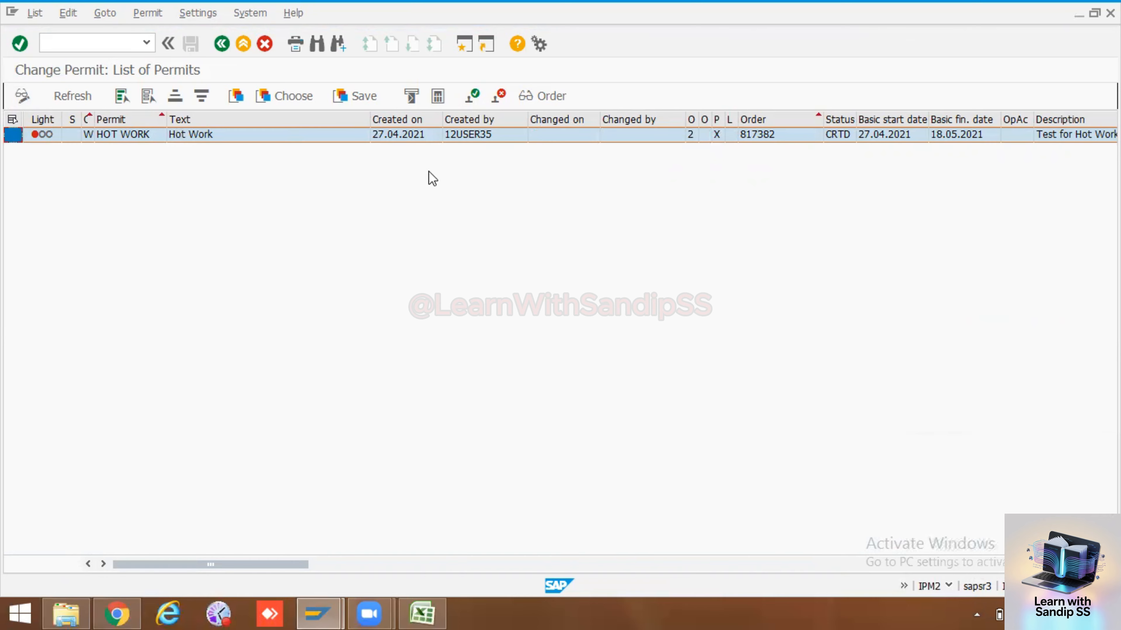
click(948, 586)
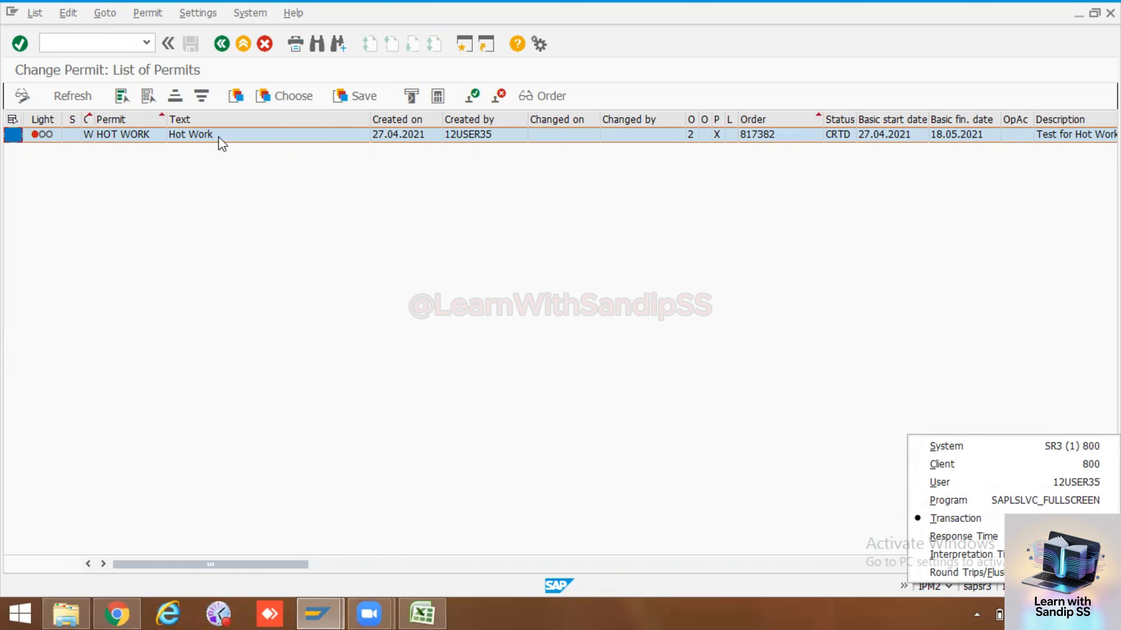
click(474, 96)
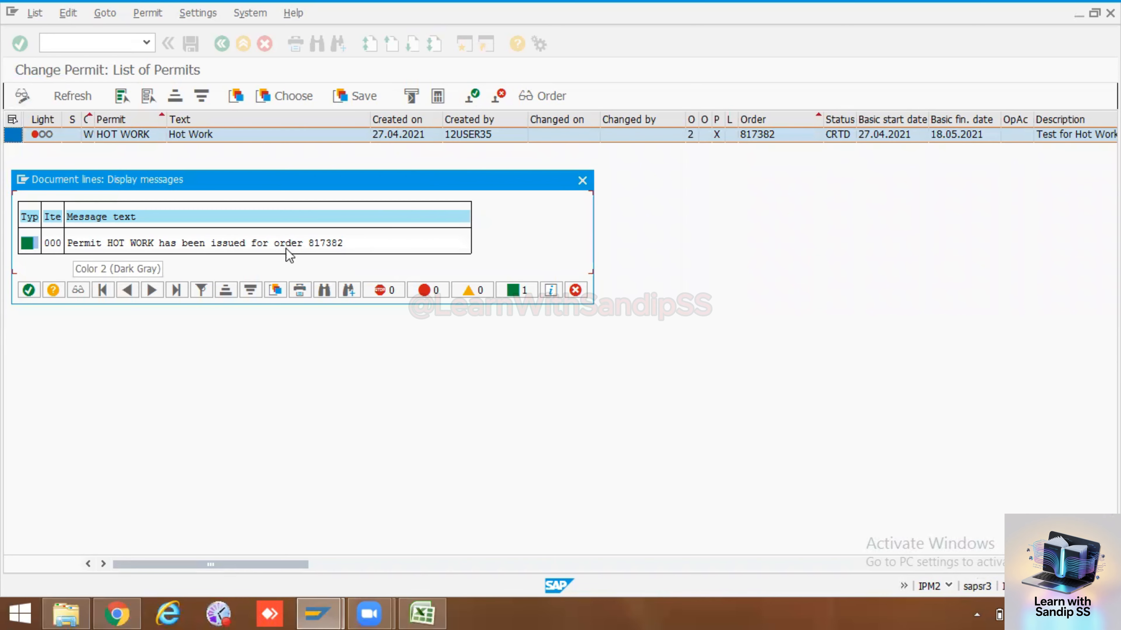
click(34, 289)
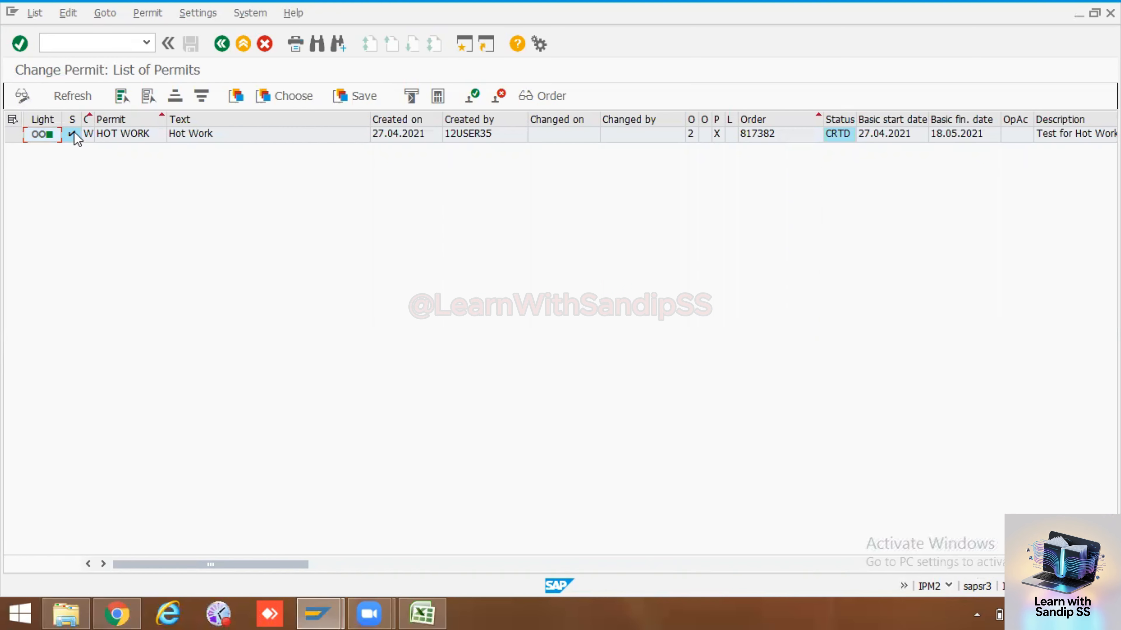
click(221, 45)
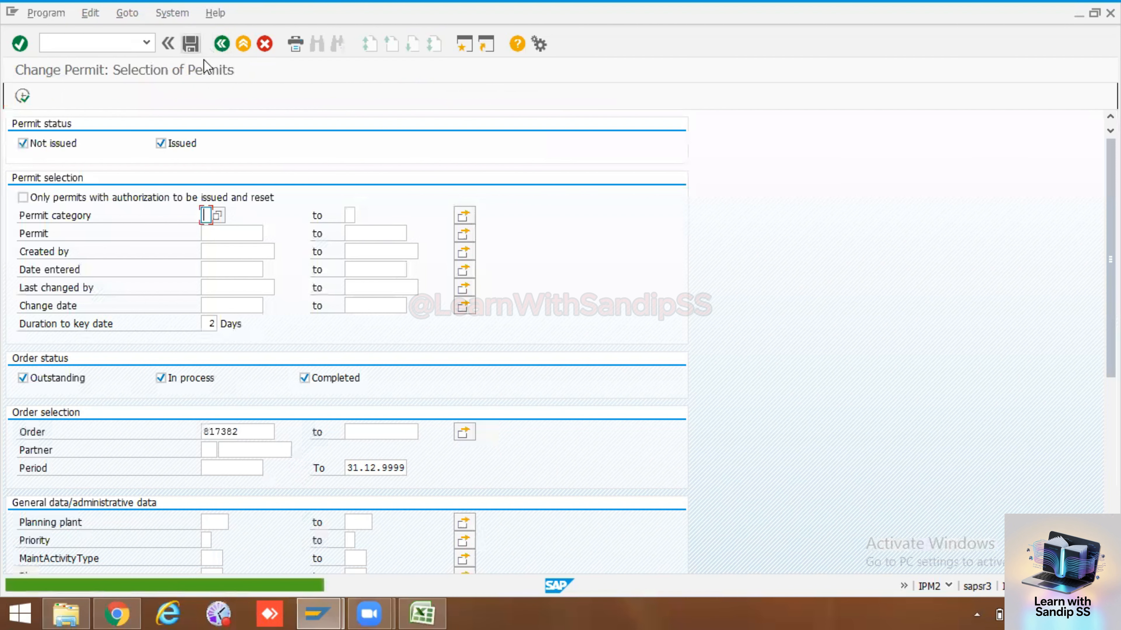
Reopen the maintenance order's central header with transaction IW32
click(113, 44)
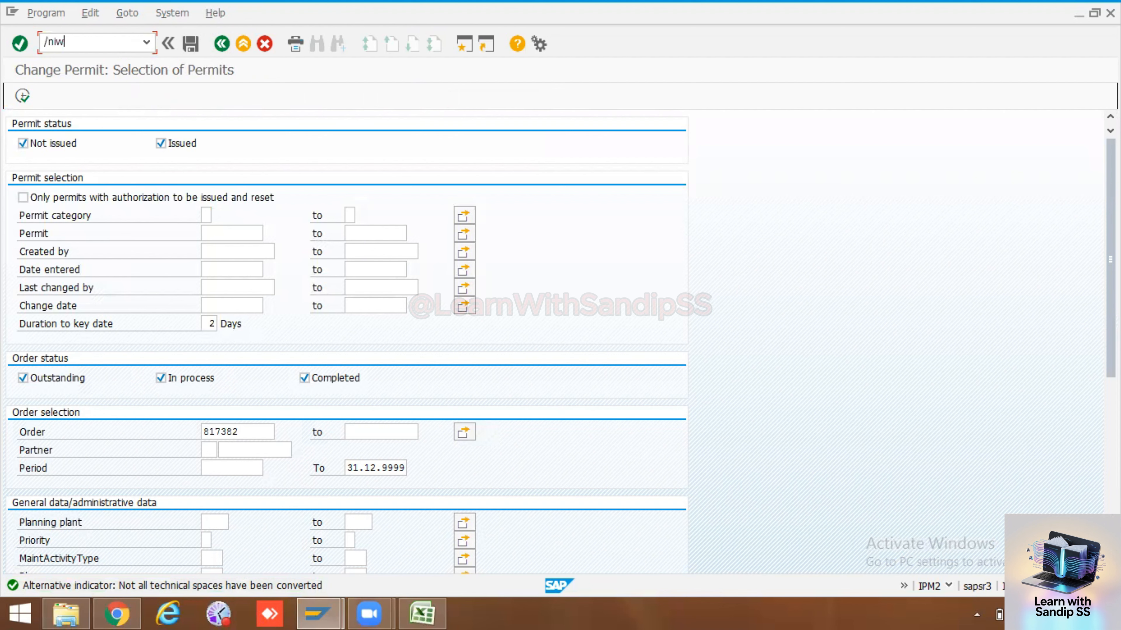
key(Return)
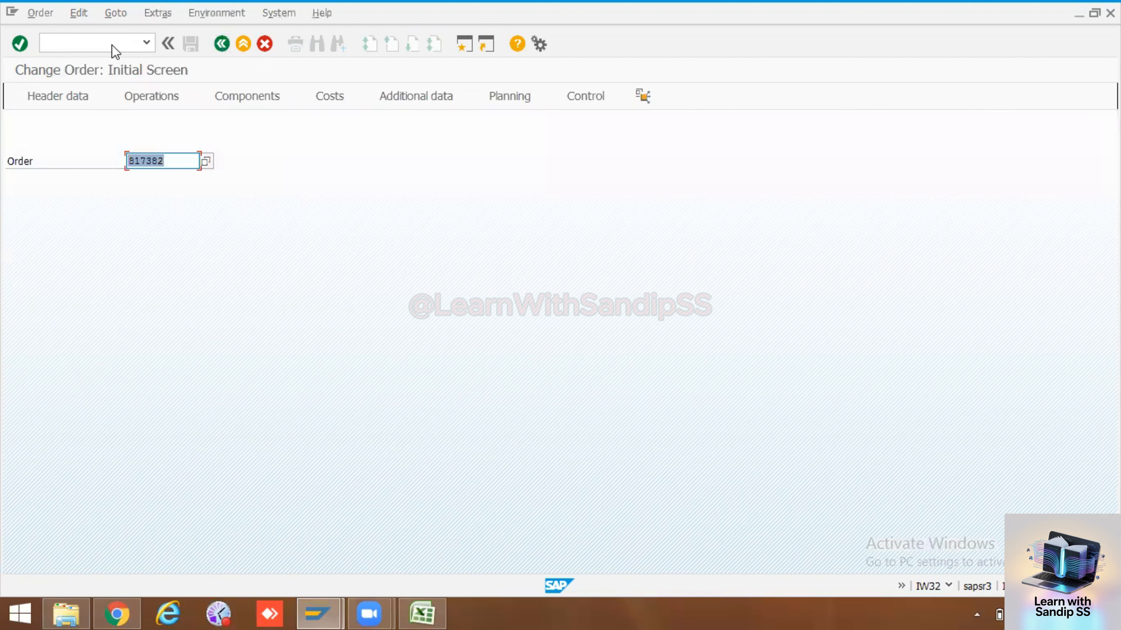
key(Return)
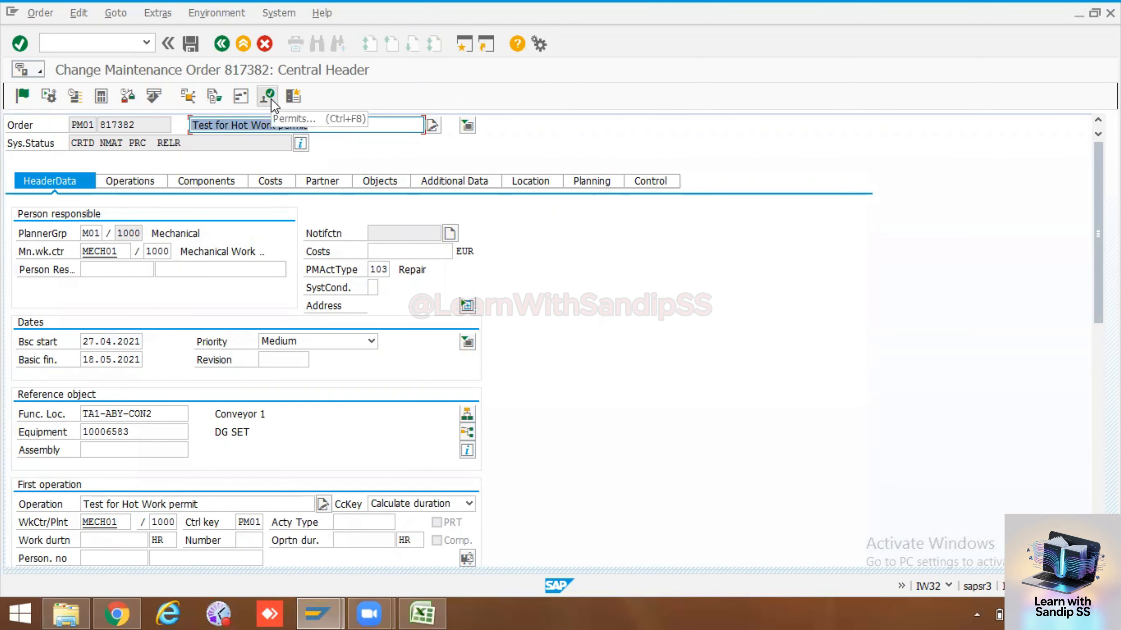
Examine the order's assigned permits and who approved the HOT WORK permit, and return to the header
click(271, 101)
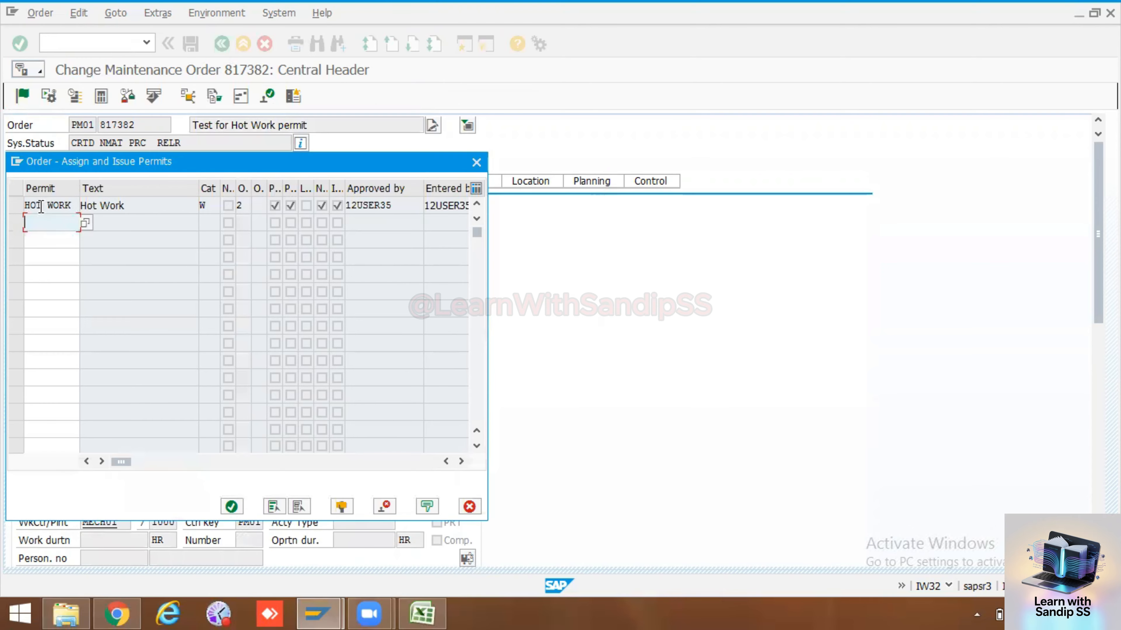
click(15, 205)
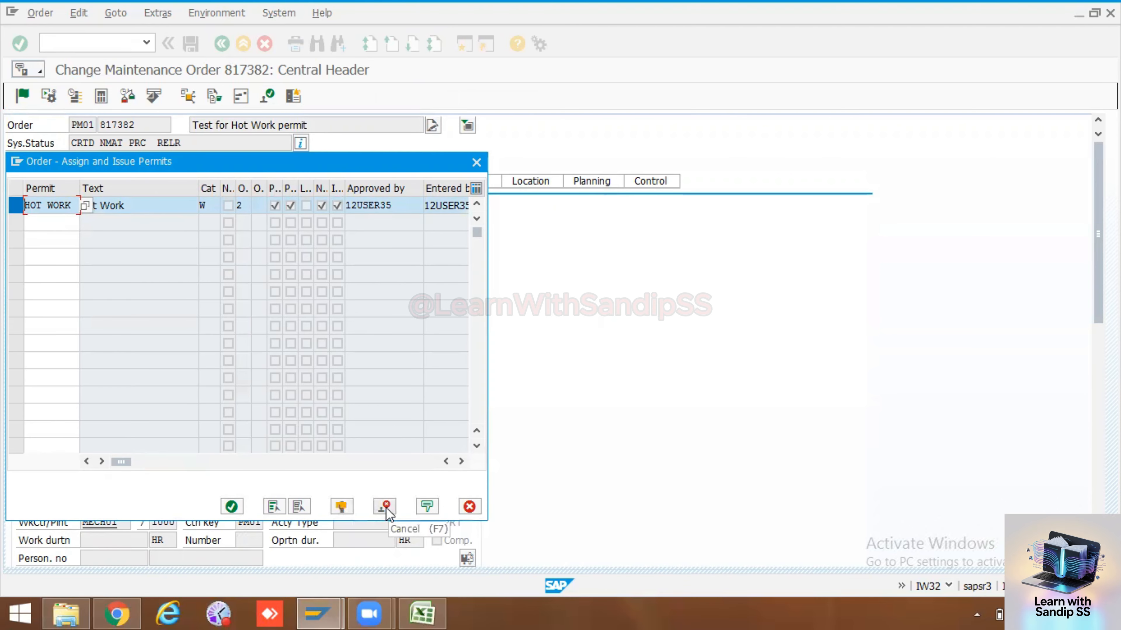
double_click(400, 199)
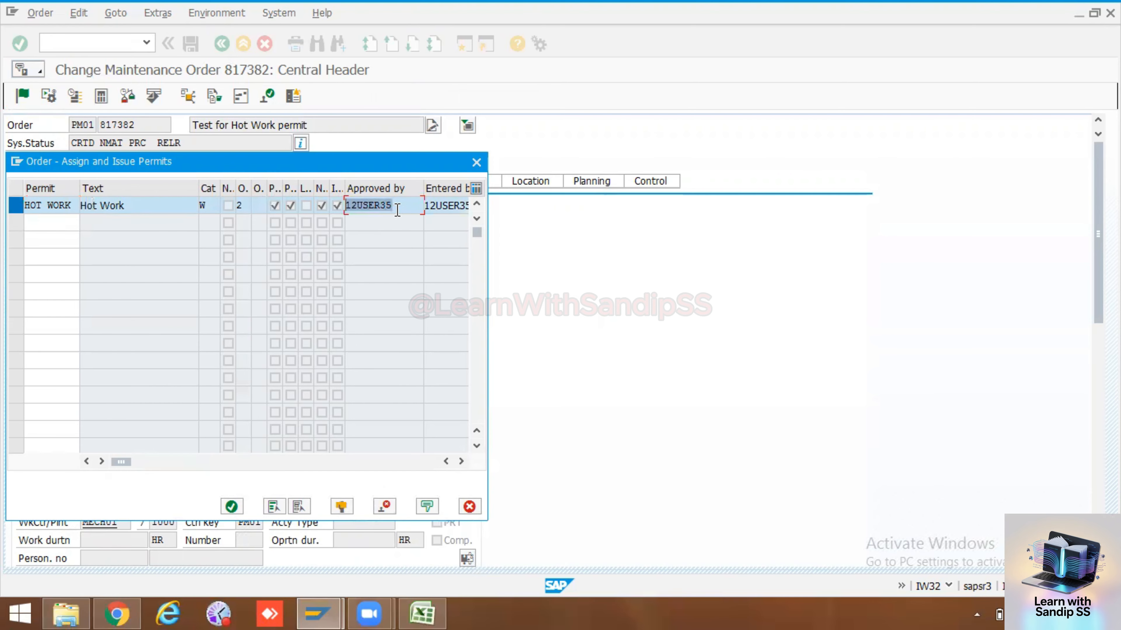
click(232, 506)
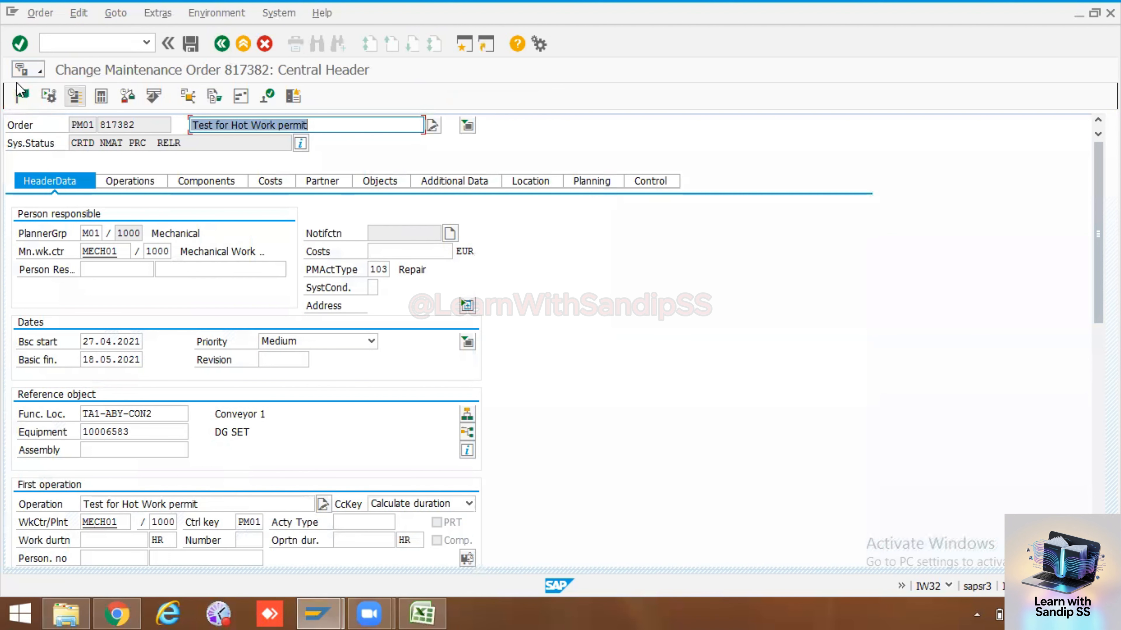
Release and save the maintenance order, reopen it to check its system status, and return to SAP Easy Access
click(21, 94)
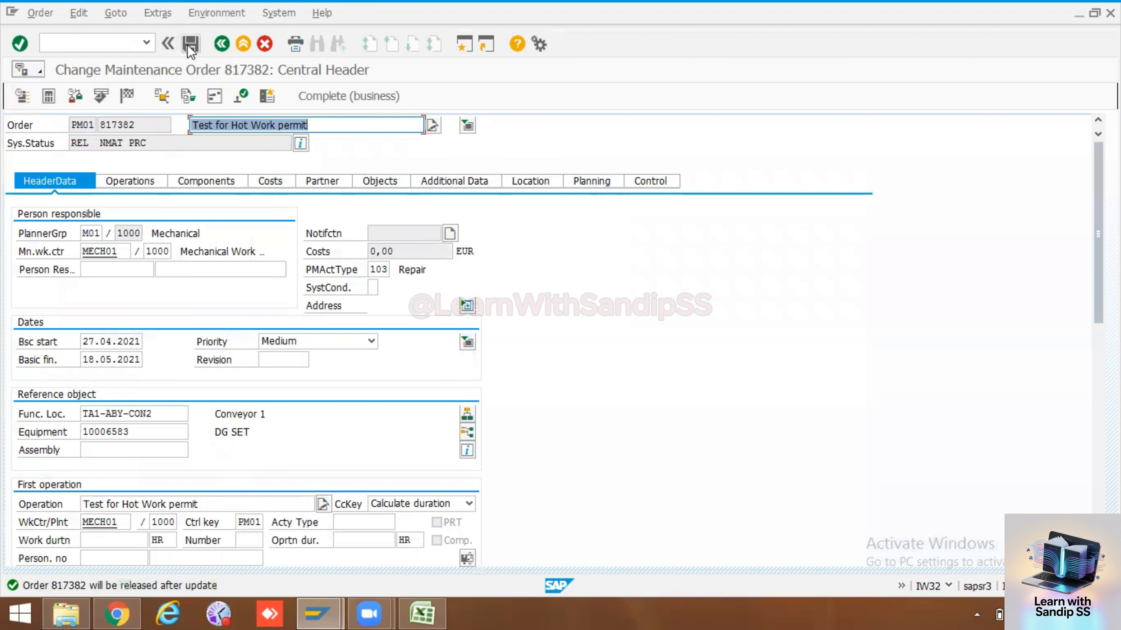
click(190, 44)
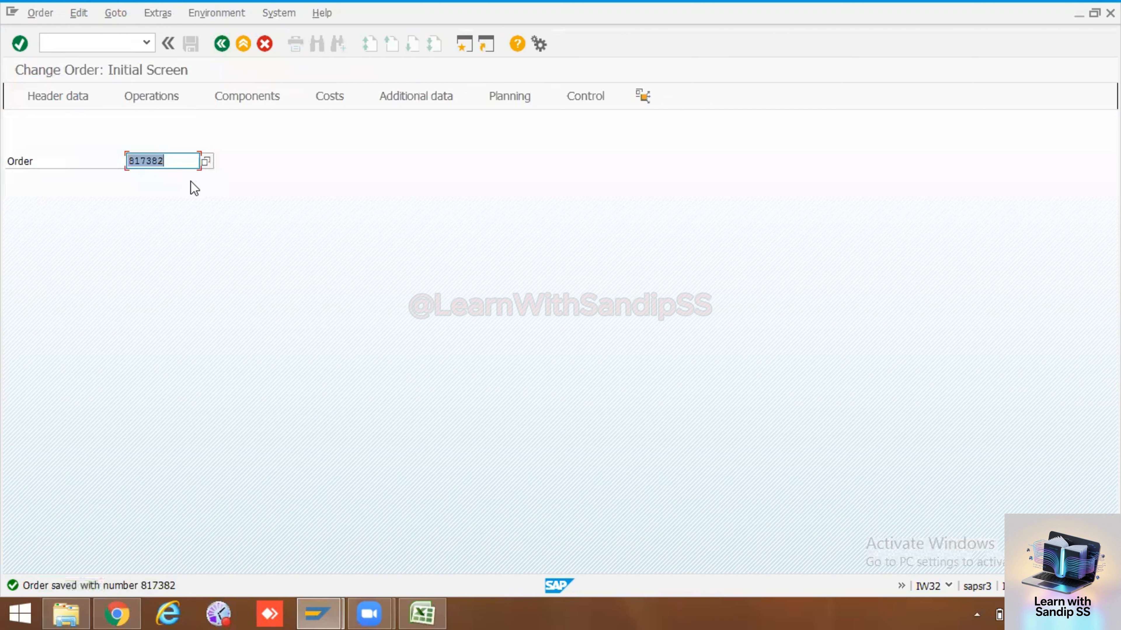
key(Return)
drag(90, 143, 66, 147)
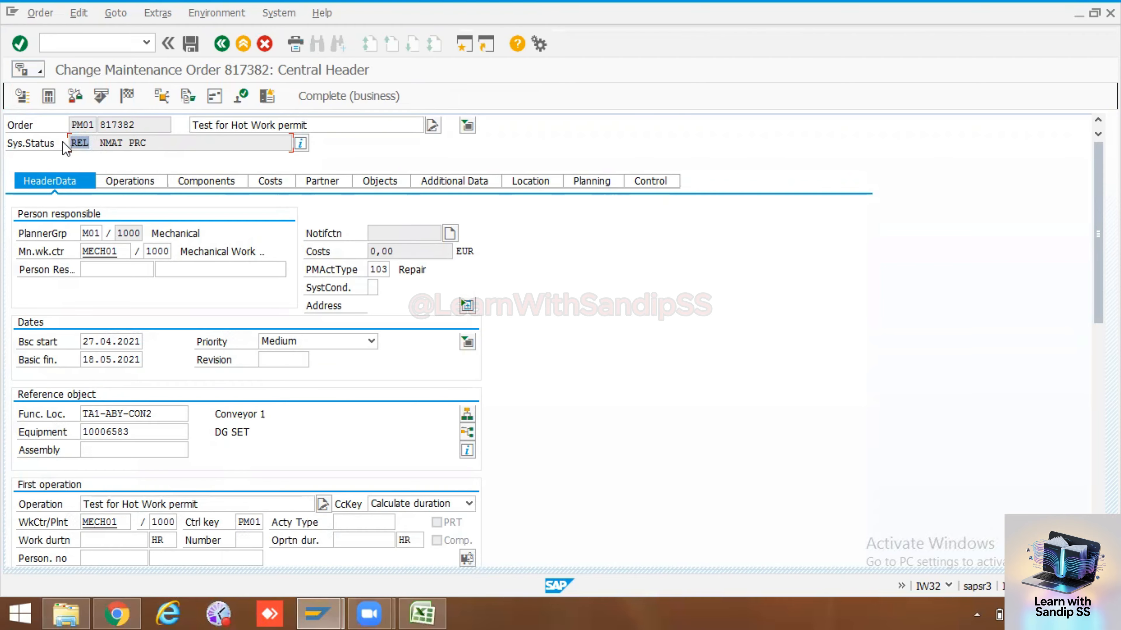
click(222, 43)
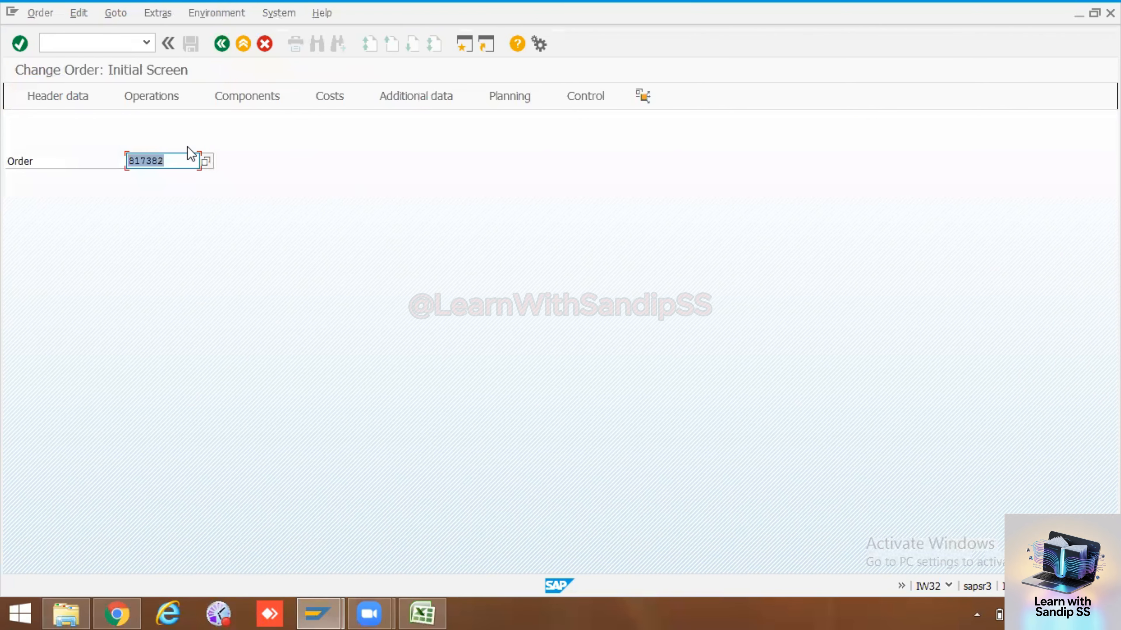
click(221, 44)
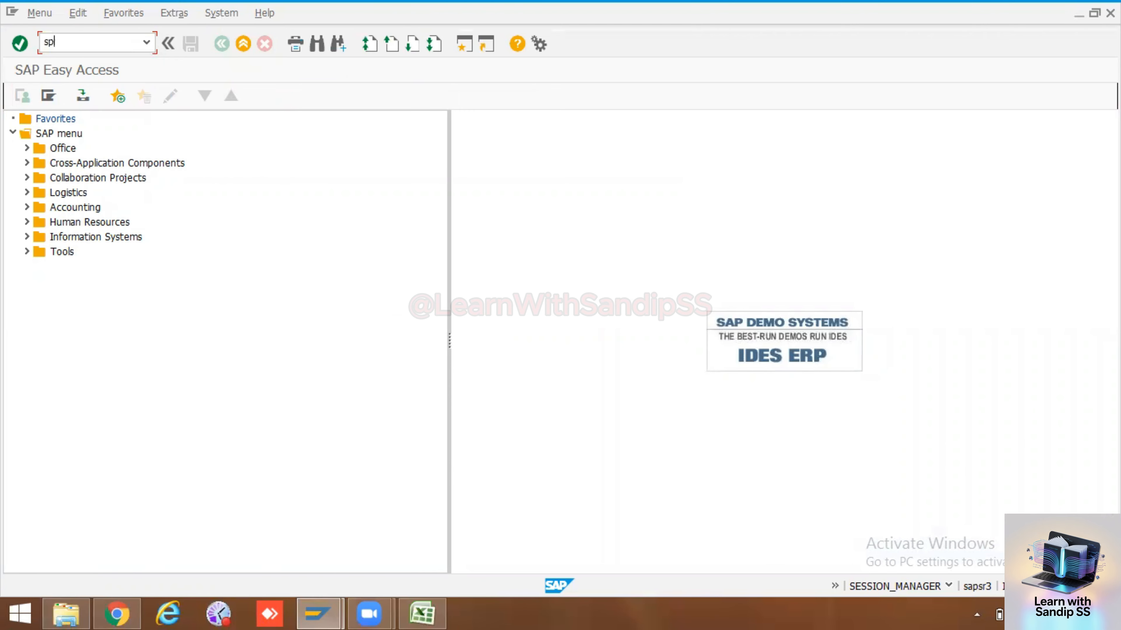
Start transaction SPRO and open the SAP Reference IMG
click(84, 42)
text(spro)
key(Return)
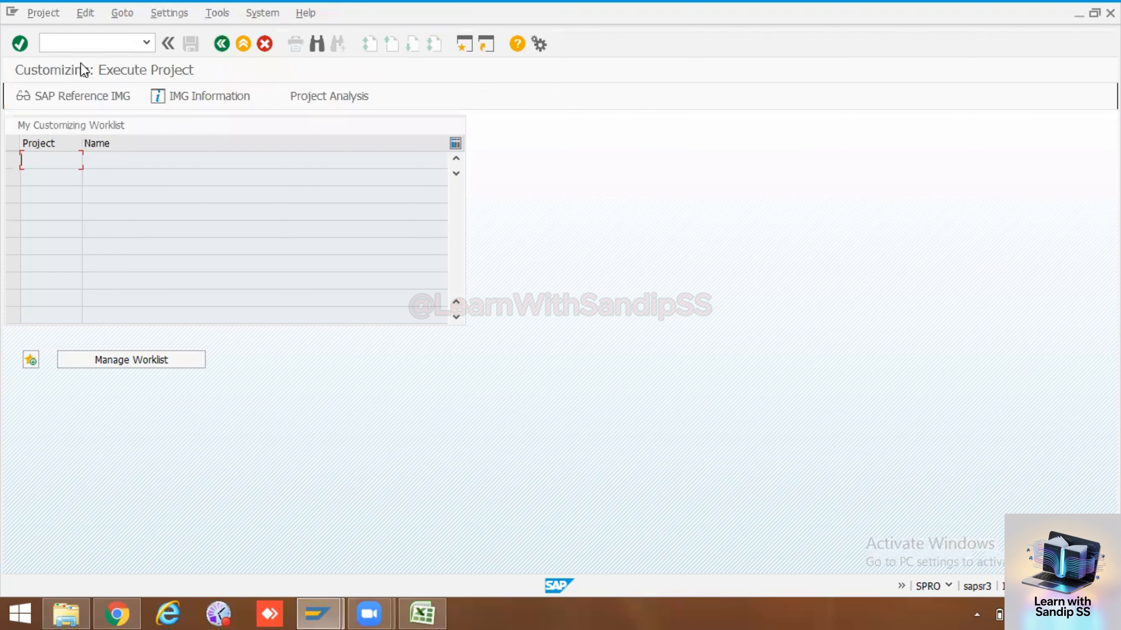
click(92, 98)
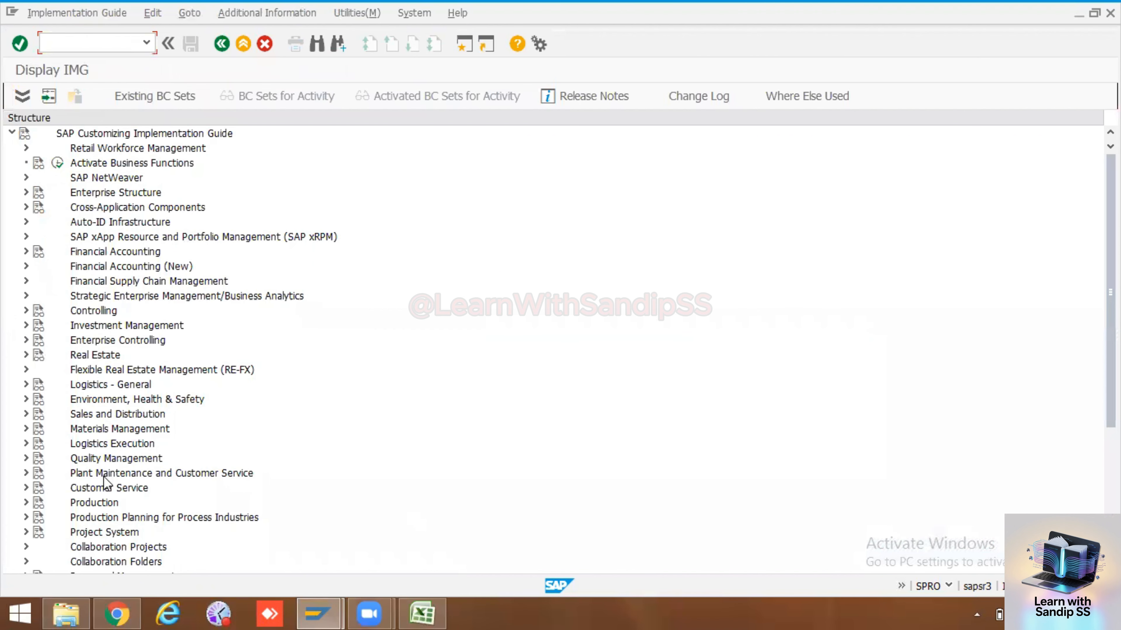
Expand Plant Maintenance and Customer Service, Master Data, Basic Settings and Permits in the IMG structure
click(26, 474)
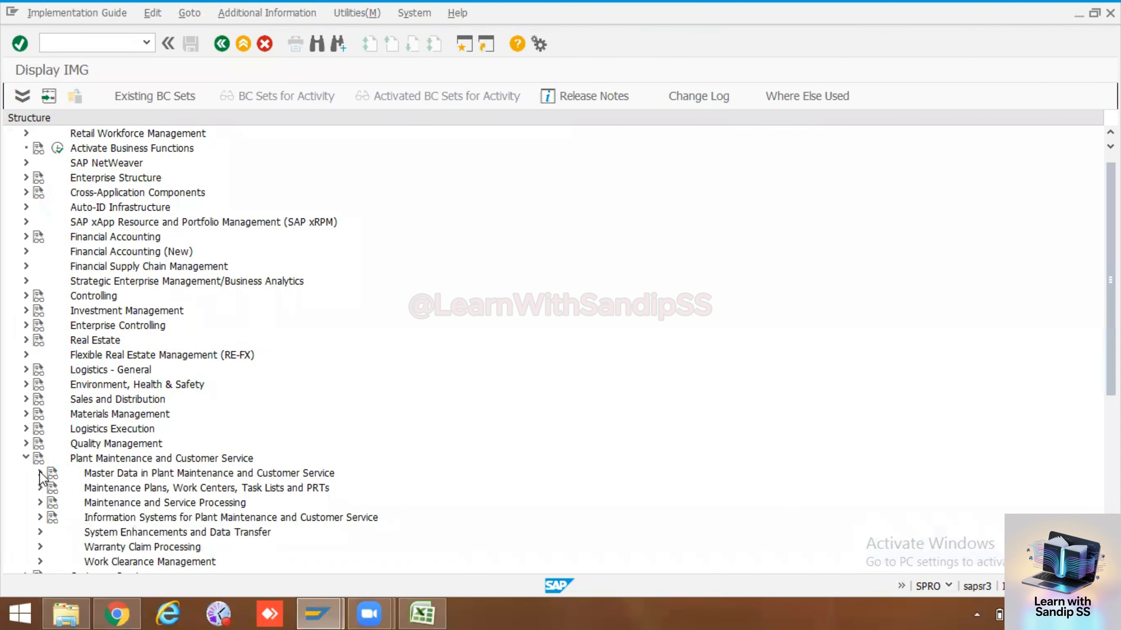
click(40, 473)
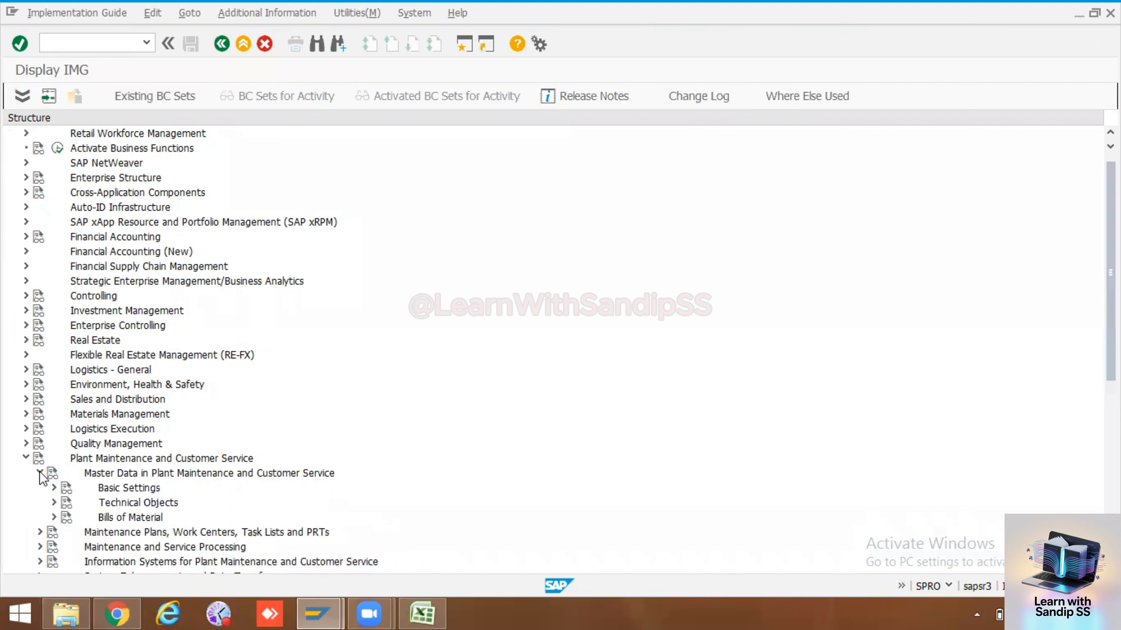
click(53, 487)
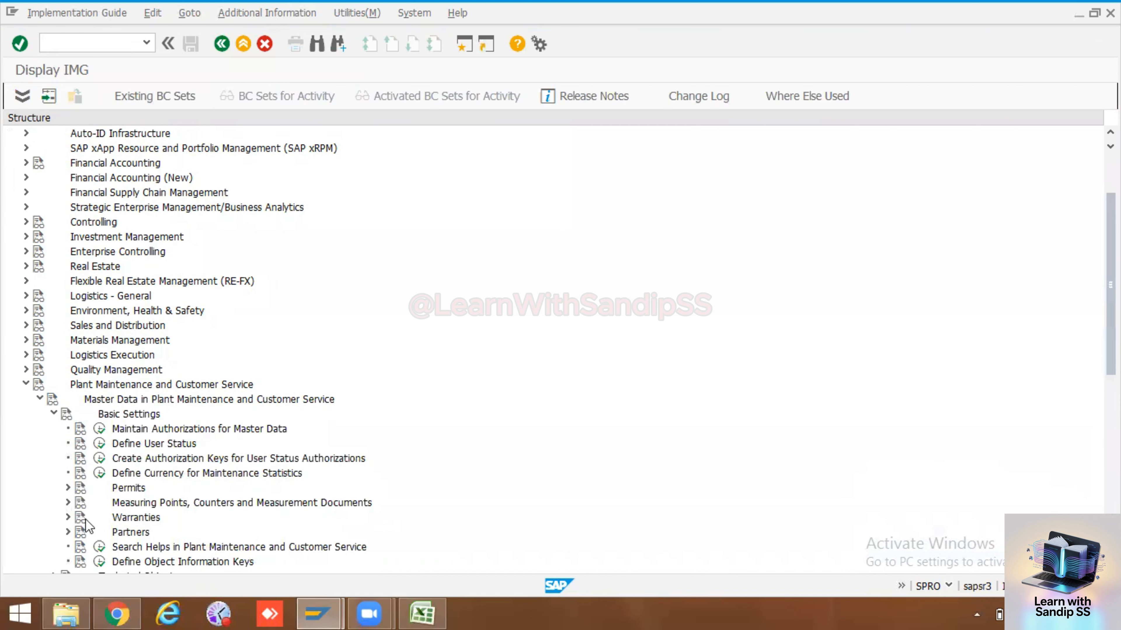
scroll(93, 519, down, 2)
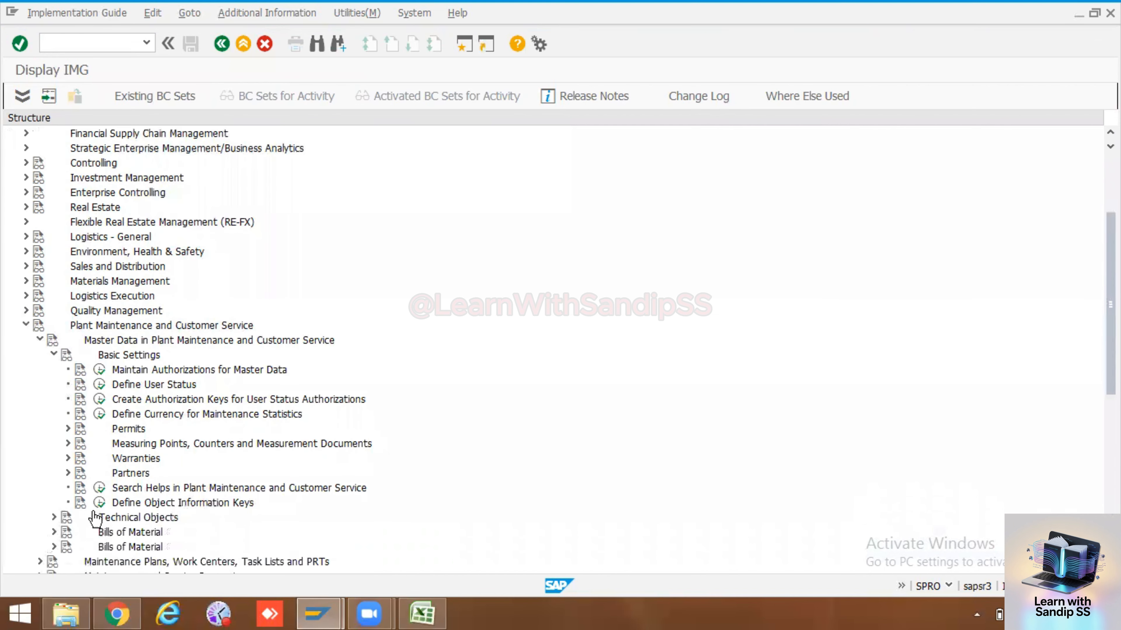
scroll(94, 518, down, 1)
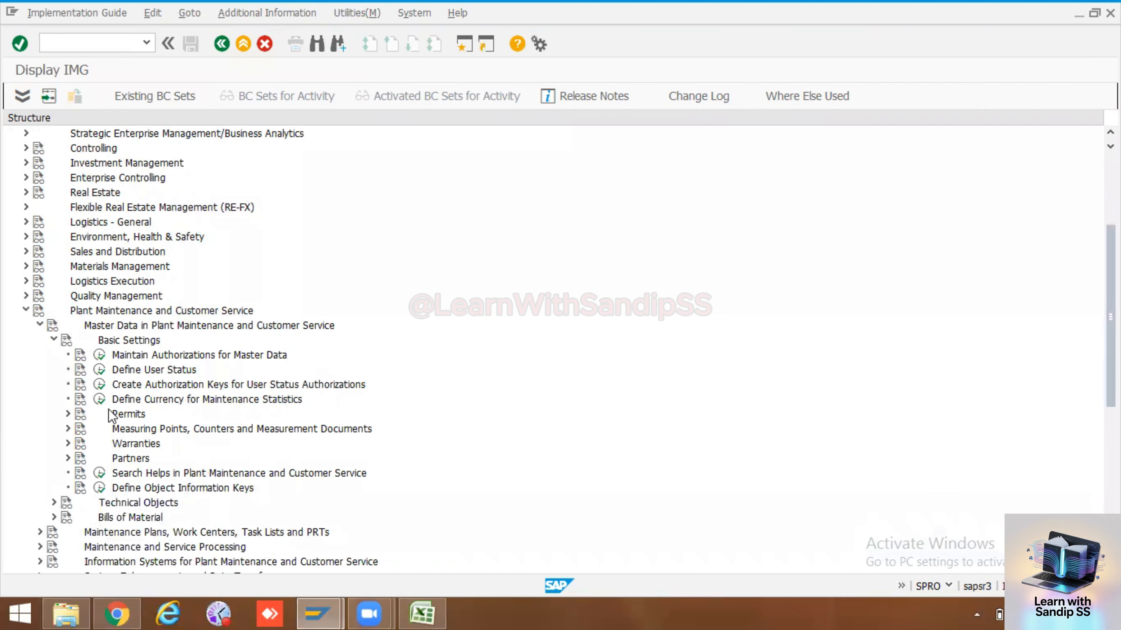
click(68, 414)
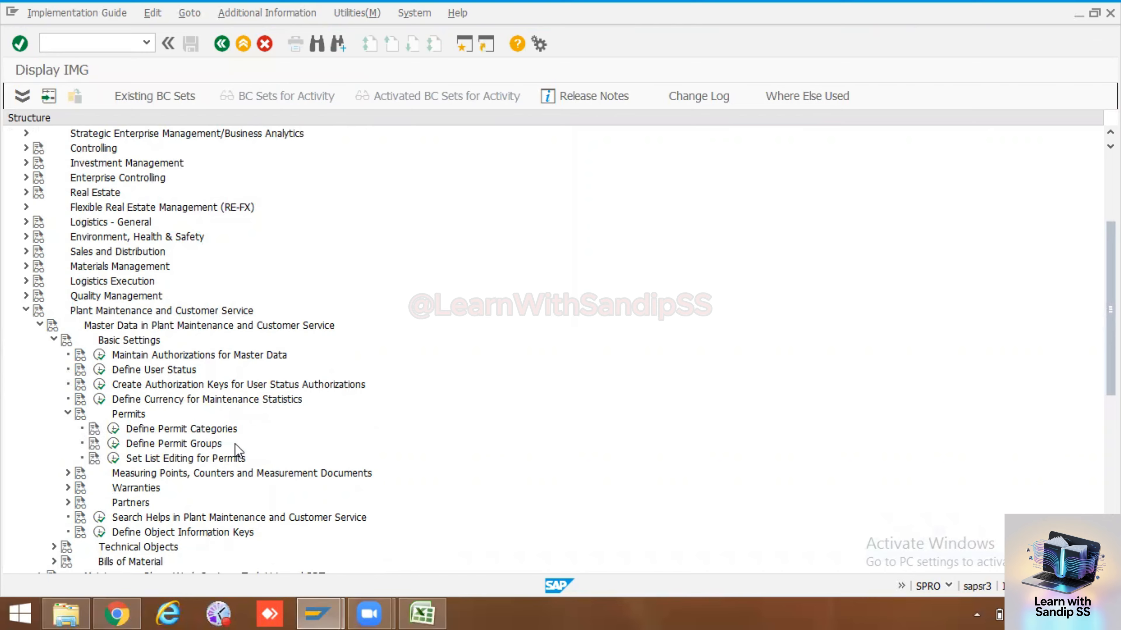
Examine the permit class assigned under Define Permit Groups and return to the IMG structure
click(113, 444)
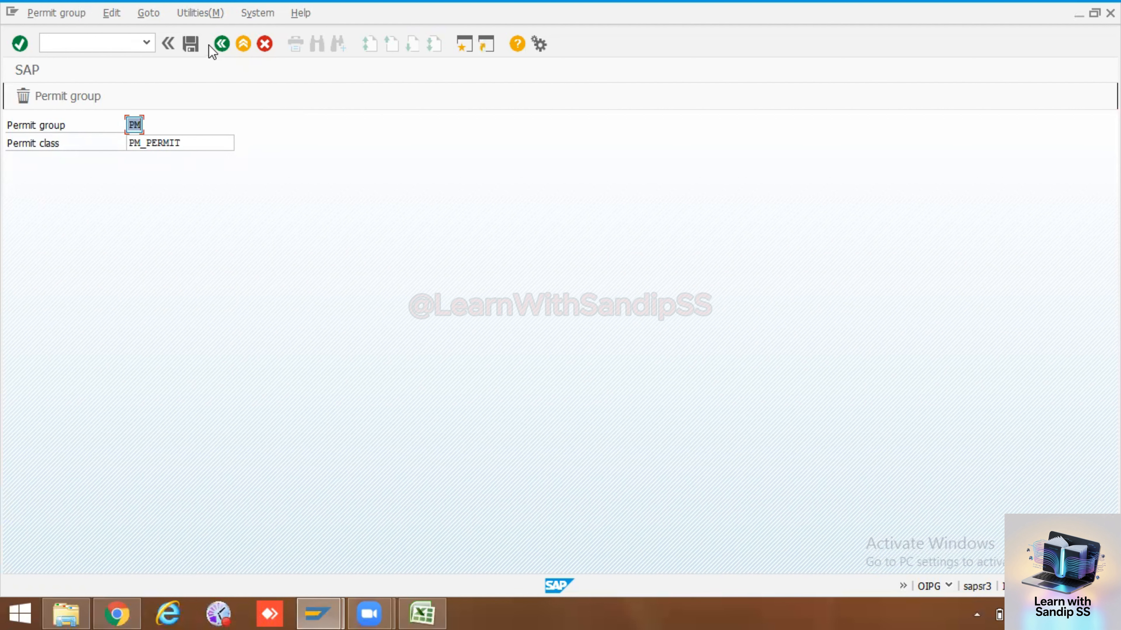
click(184, 143)
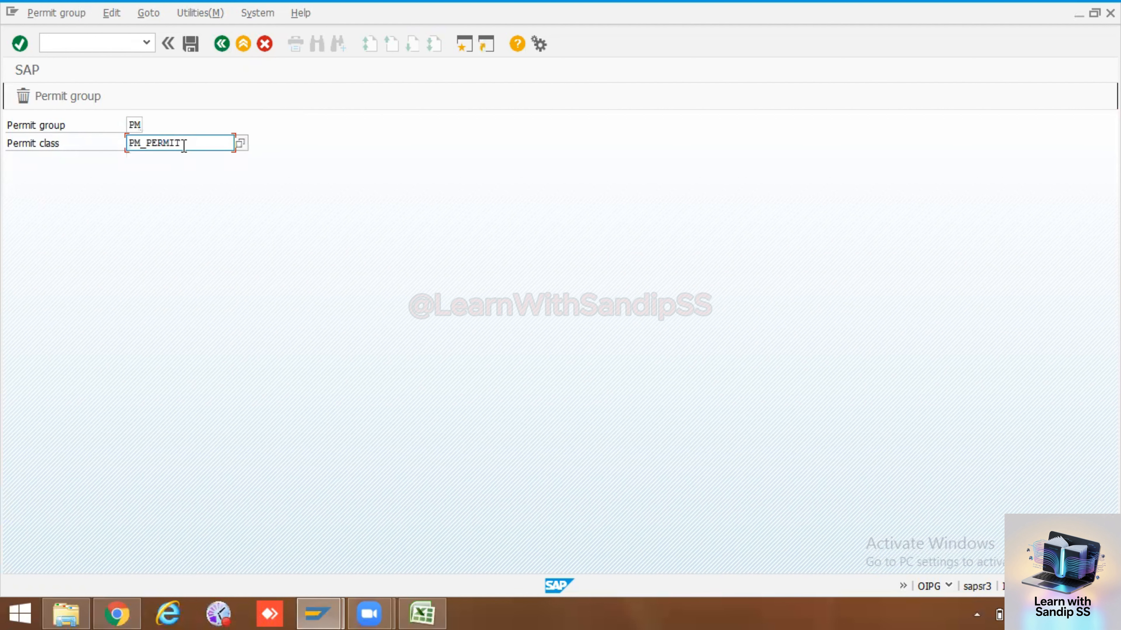
click(221, 43)
click(260, 297)
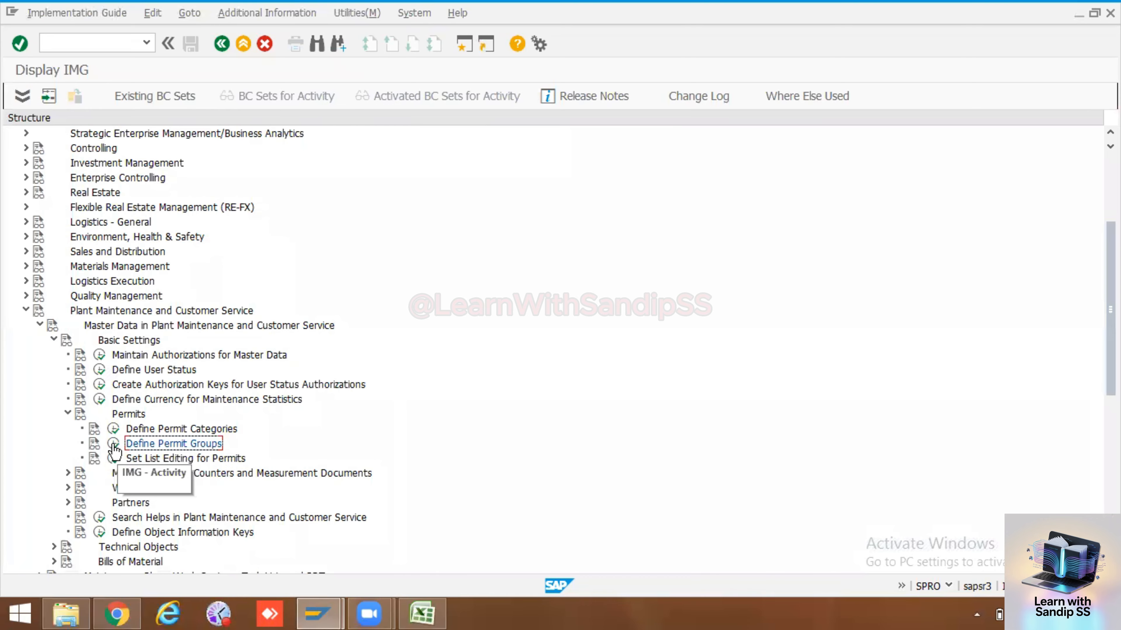
Open transaction IPMD in a new session and examine the permit class in the HOT WORK permit's details
click(116, 37)
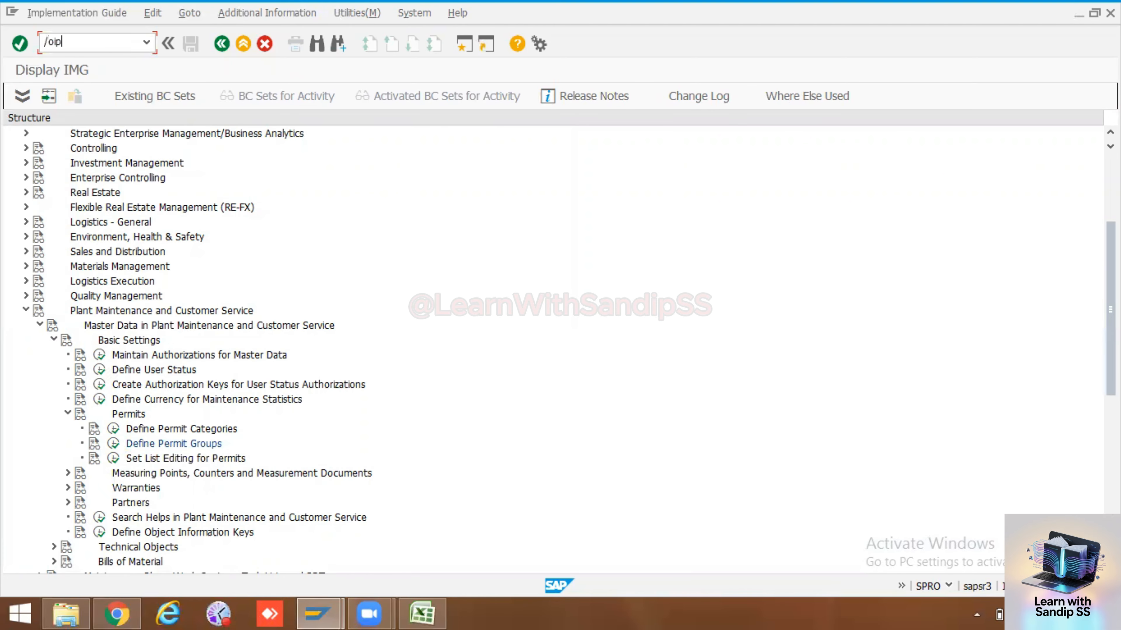
text(/oipm)
key(Return)
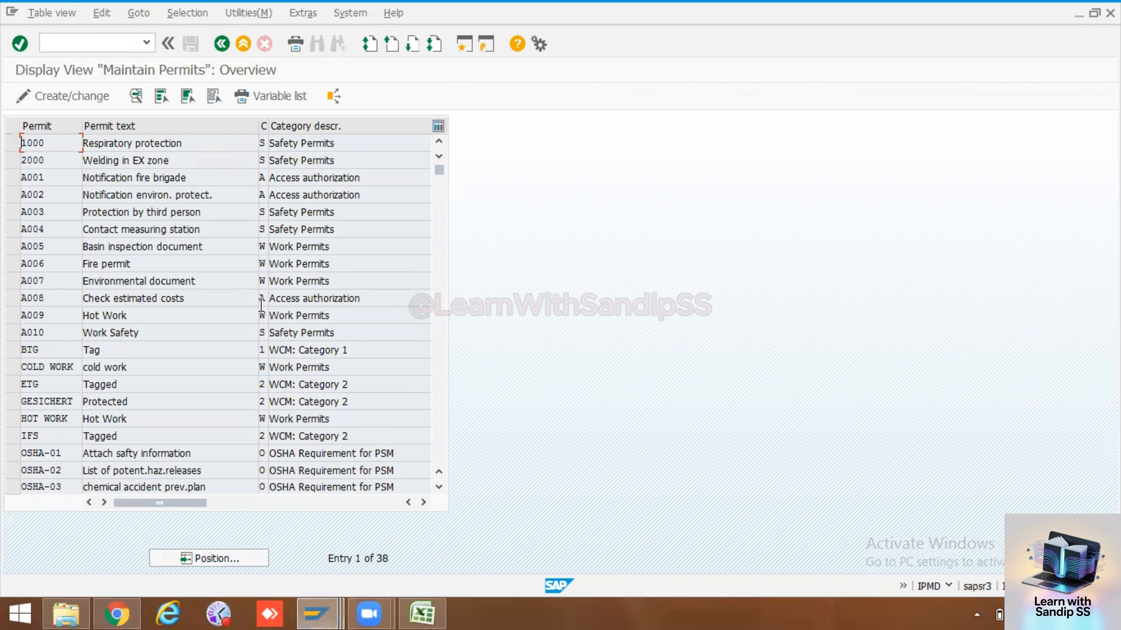
double_click(38, 420)
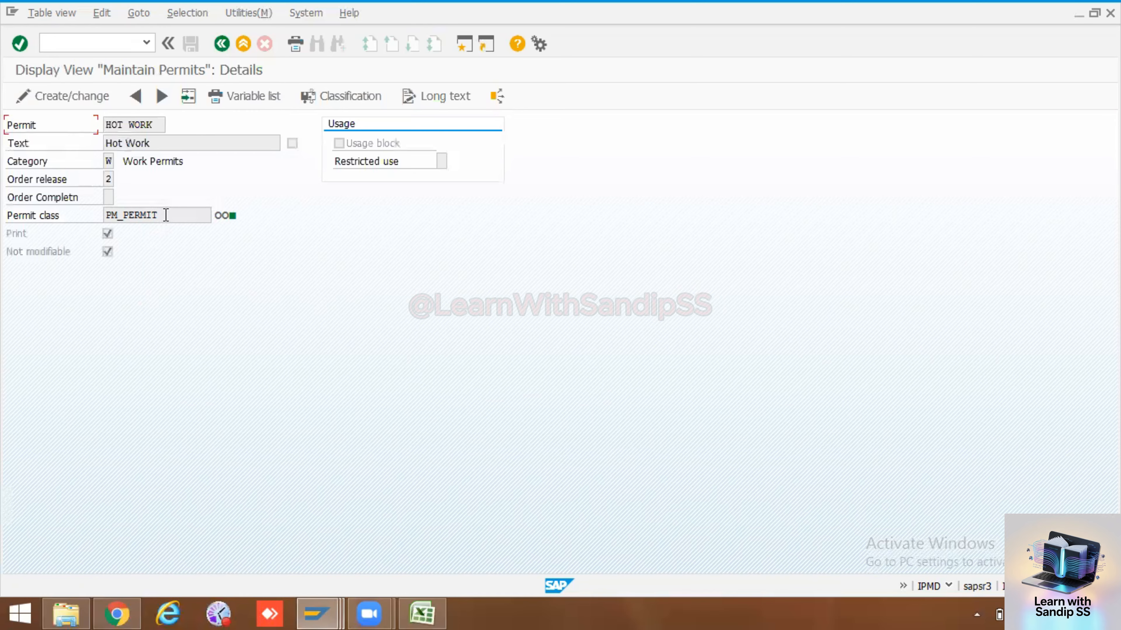
drag(165, 215, 102, 224)
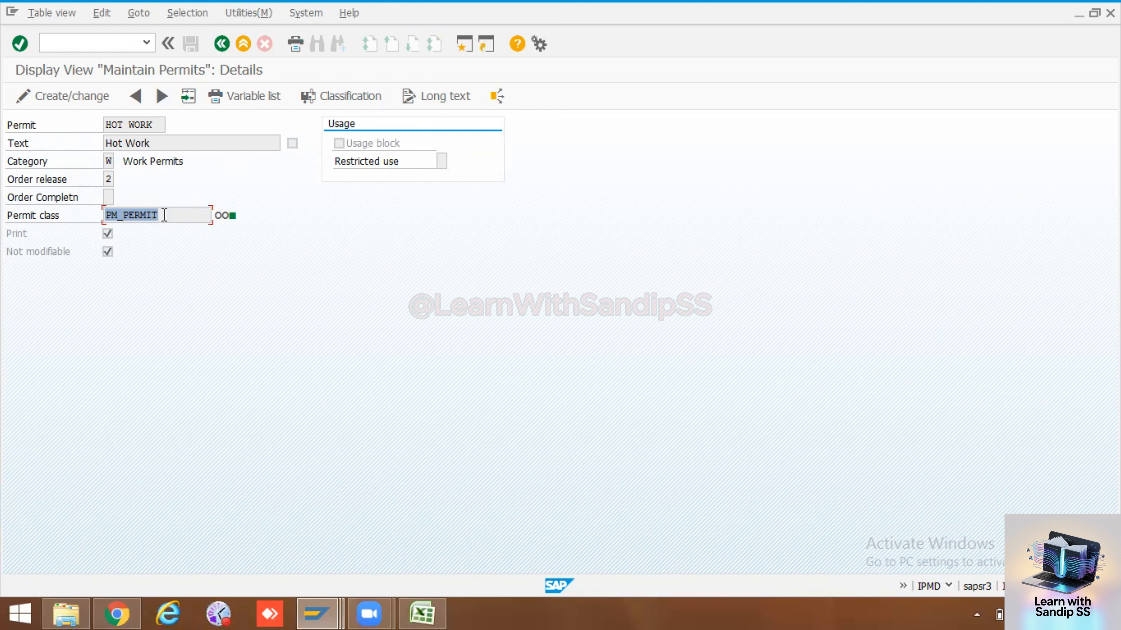
drag(164, 215, 104, 210)
Return to the IMG session, review the permit categories and their blank new-entries form, and go back to the IMG structure
mouse_move(317, 614)
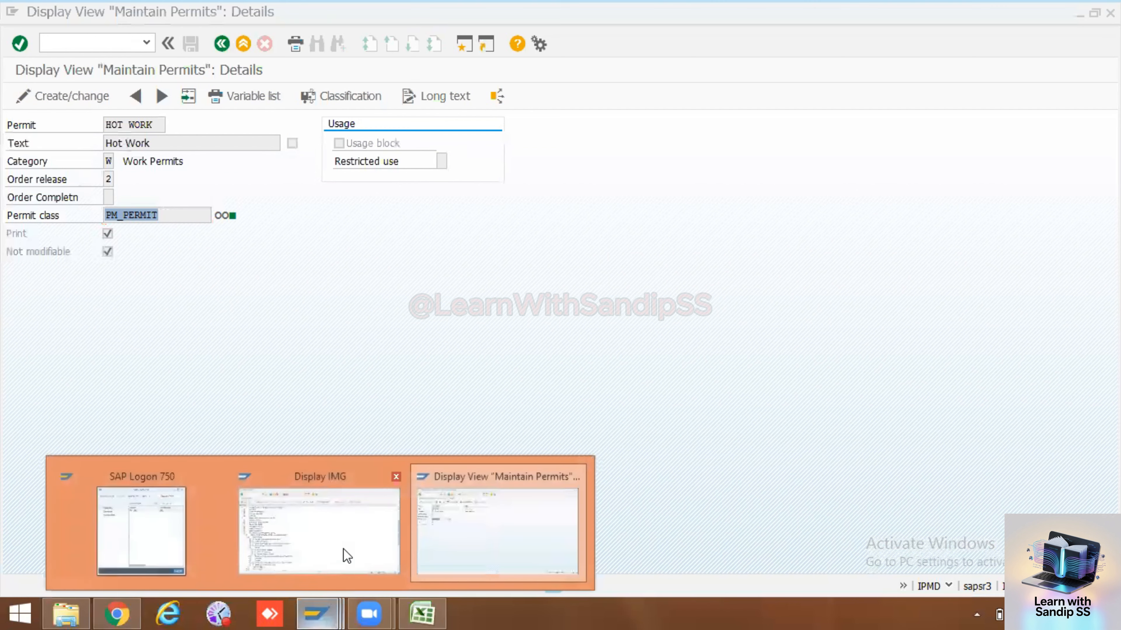
click(343, 547)
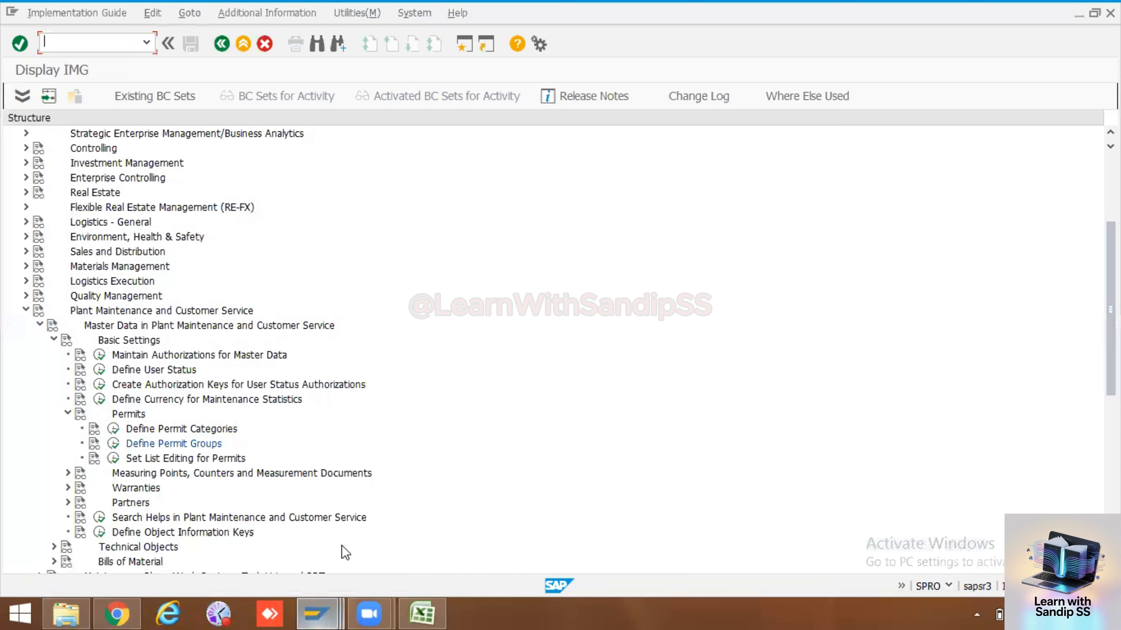
click(114, 429)
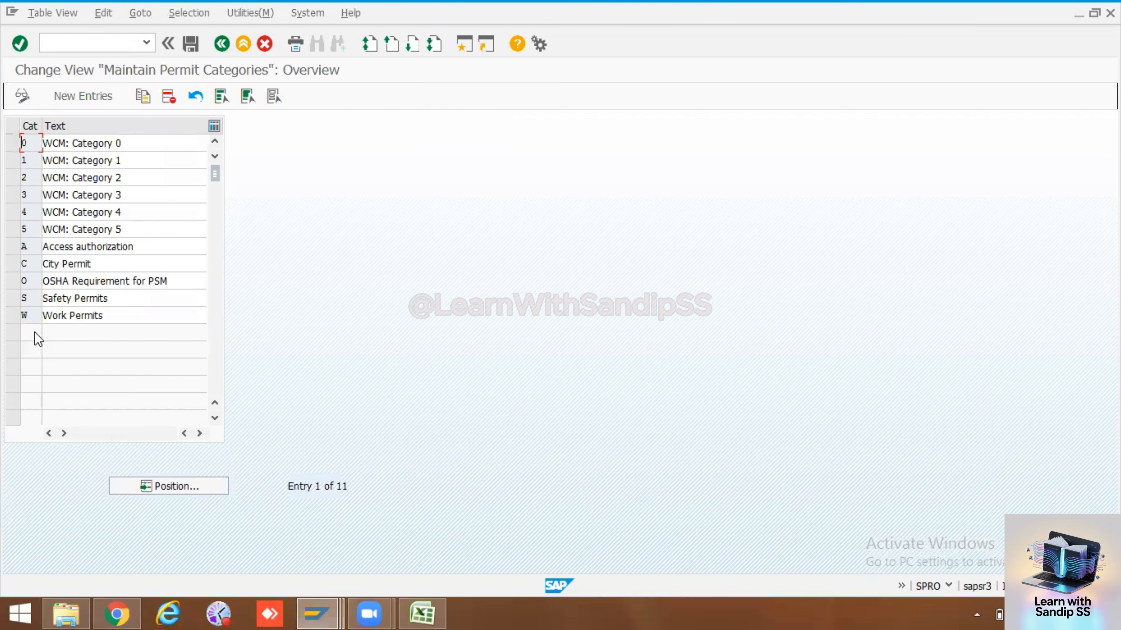
click(93, 94)
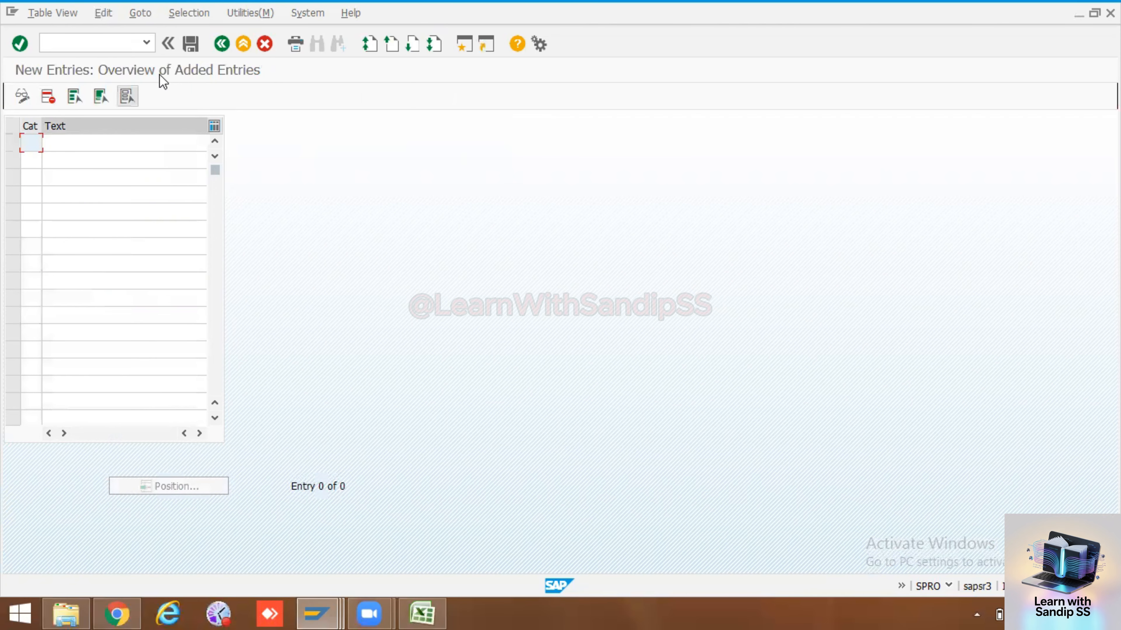
click(222, 43)
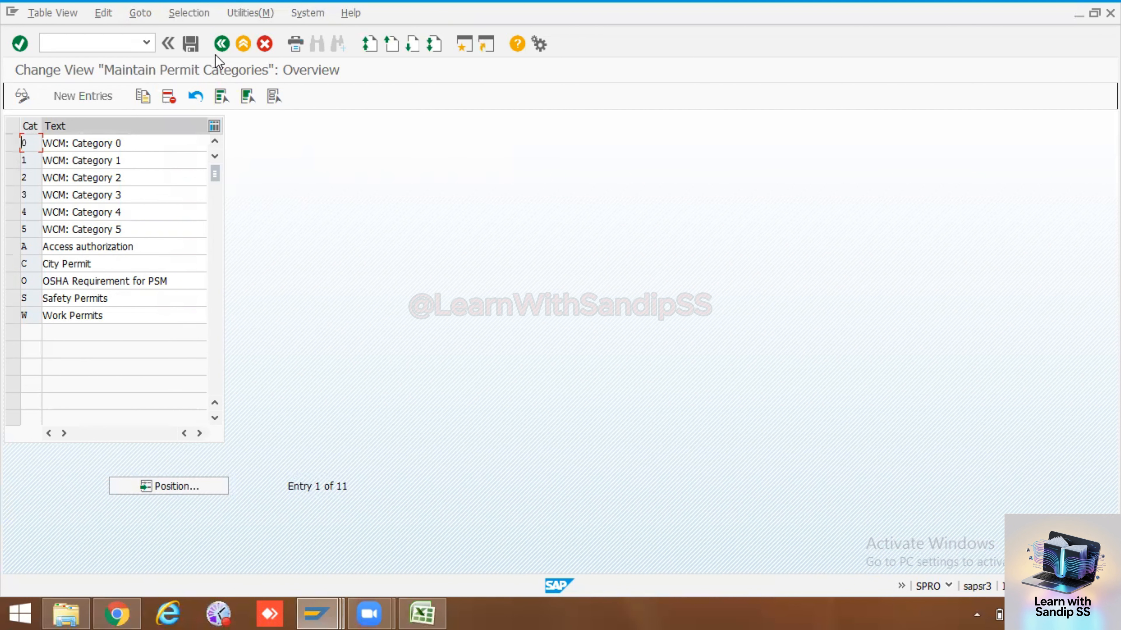
click(222, 43)
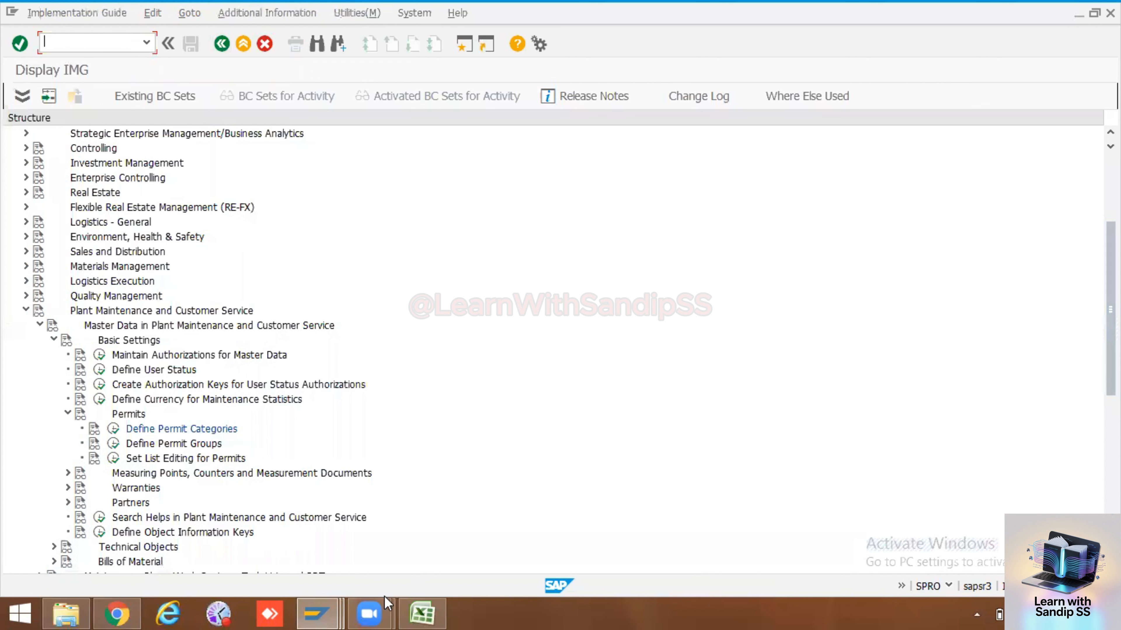
Check the DG set entry in the PM workbook in Excel, and return to the Display IMG session in SAP
click(421, 613)
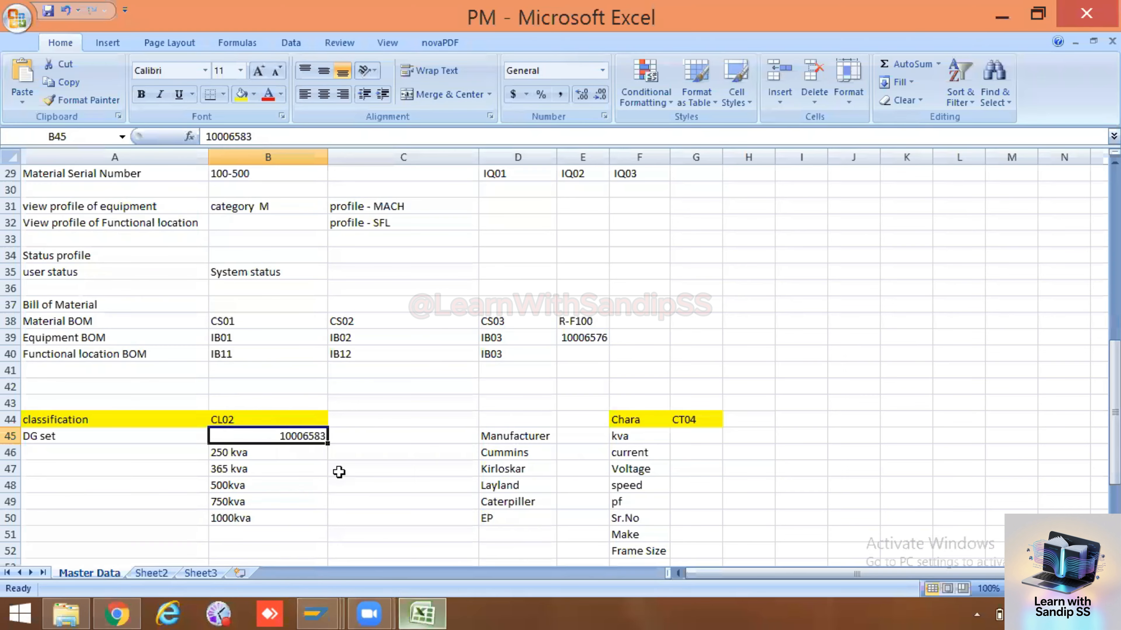
click(322, 454)
click(313, 434)
click(321, 604)
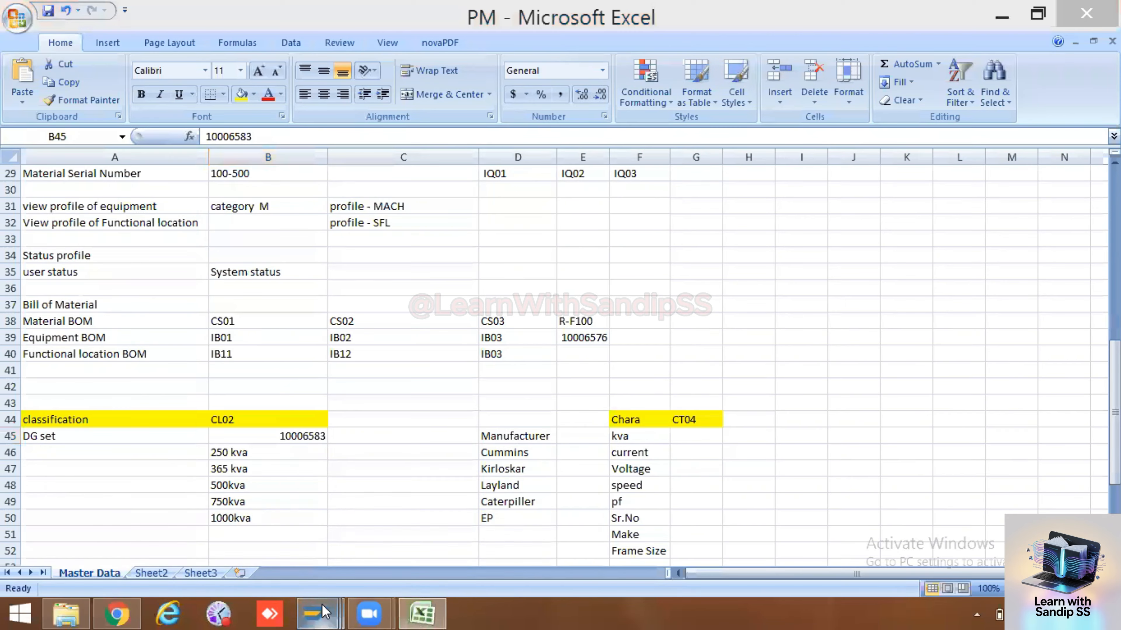
click(362, 520)
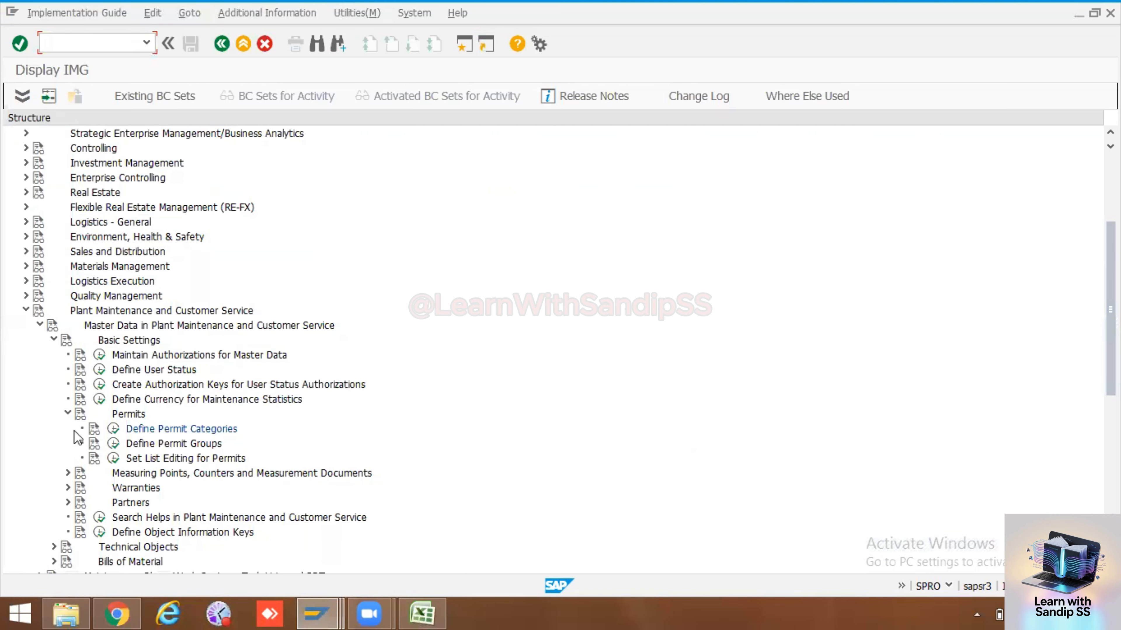
Compare the HOT WORK permit details with the permit group definition, and view the classes available for the permit group
click(321, 613)
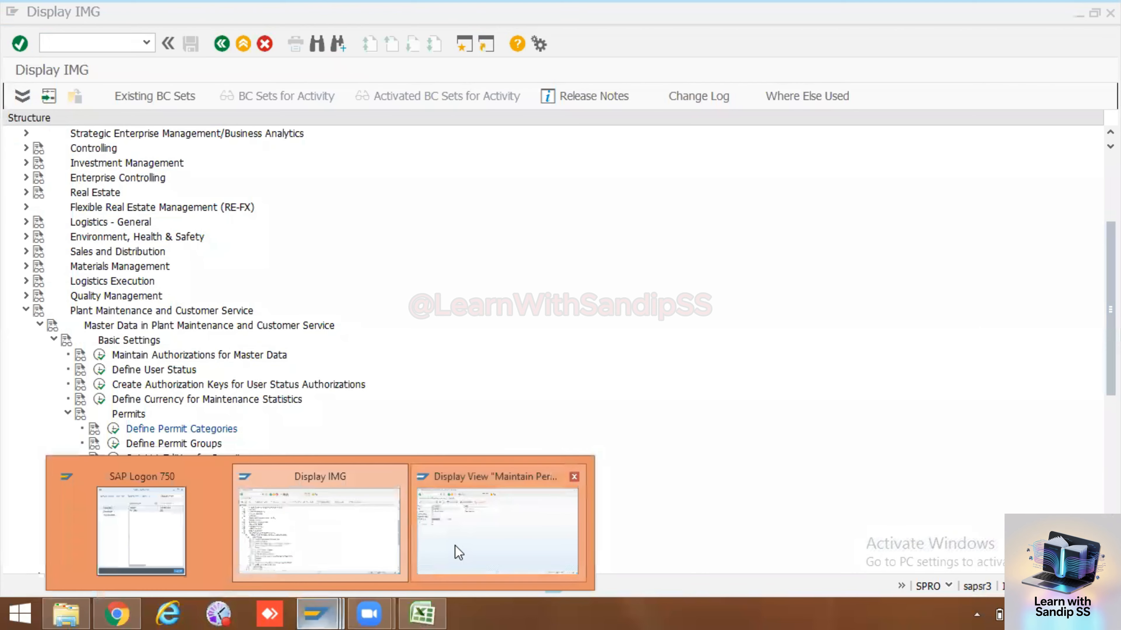
click(453, 553)
click(321, 613)
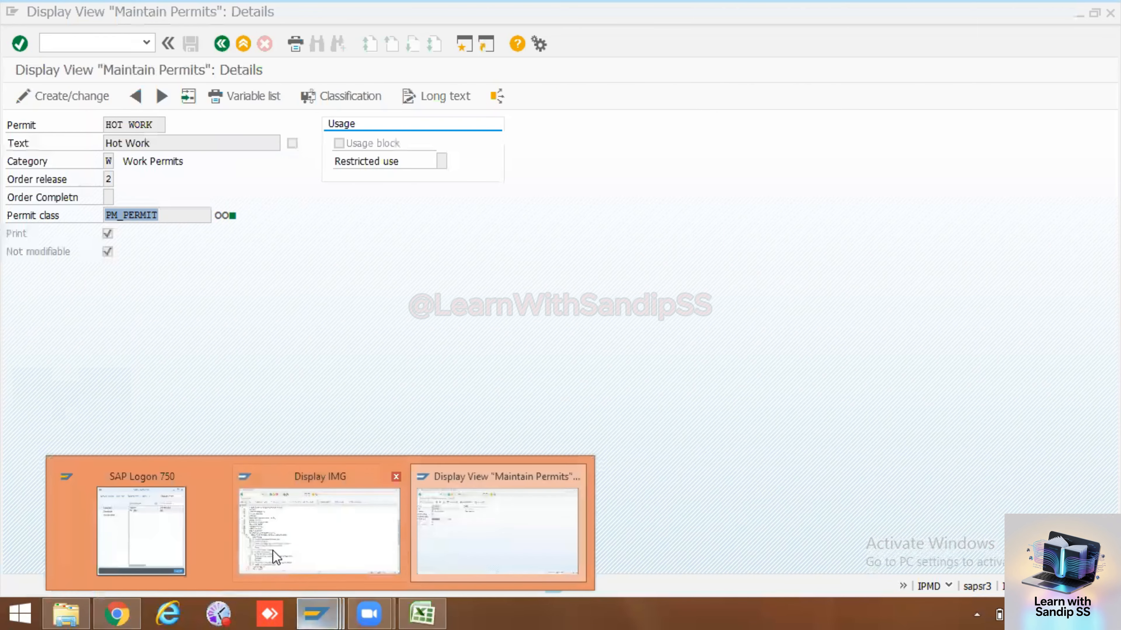
click(272, 550)
click(114, 444)
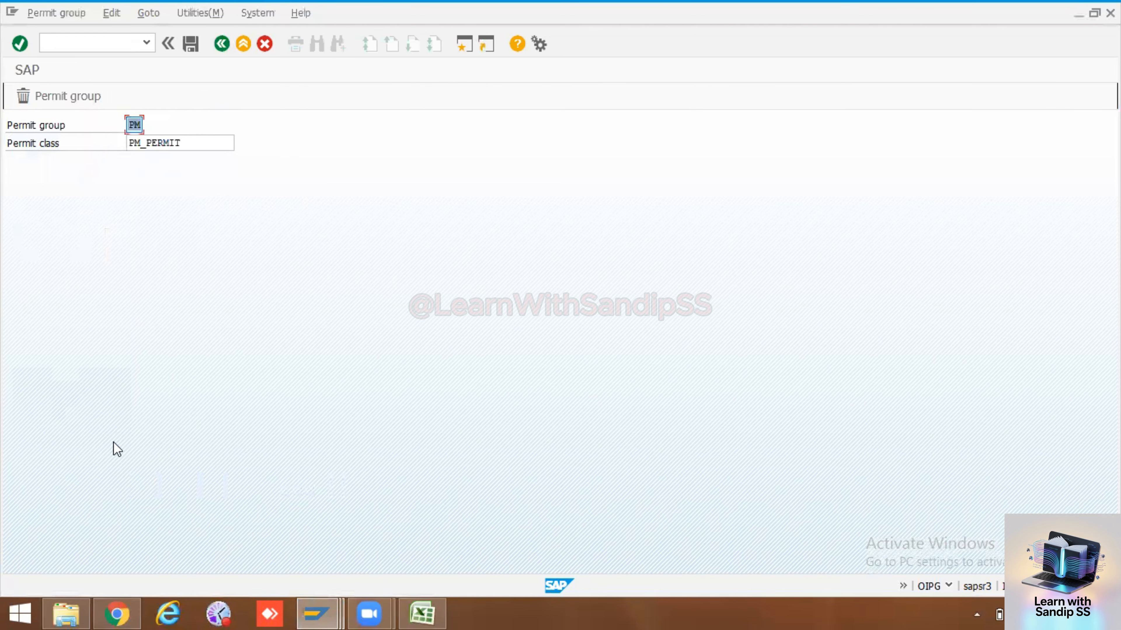
click(200, 139)
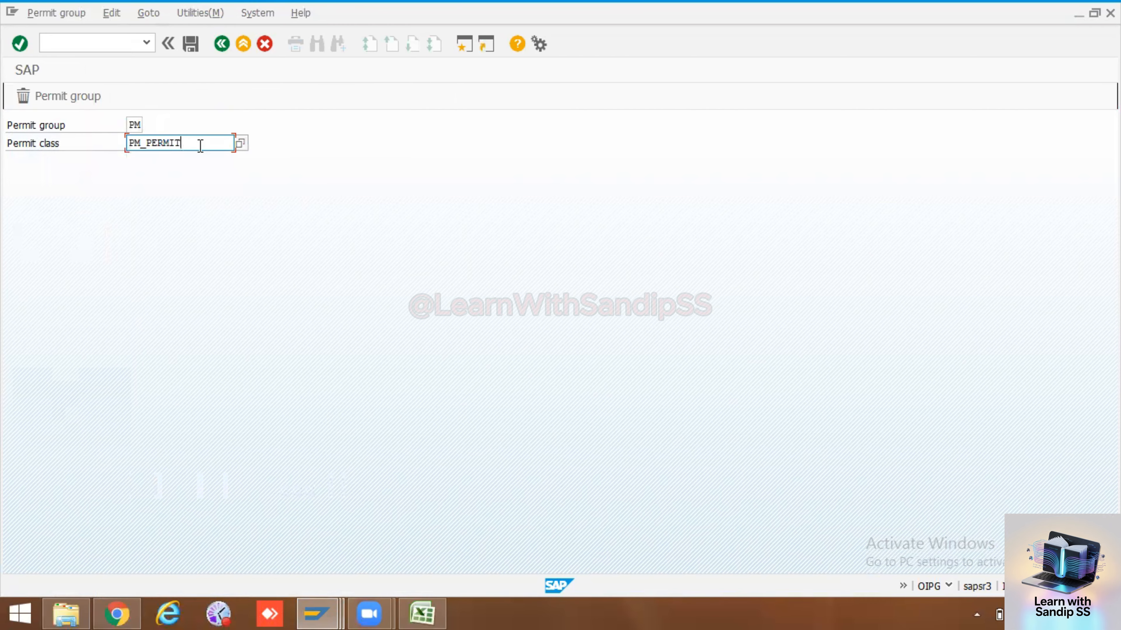
click(239, 142)
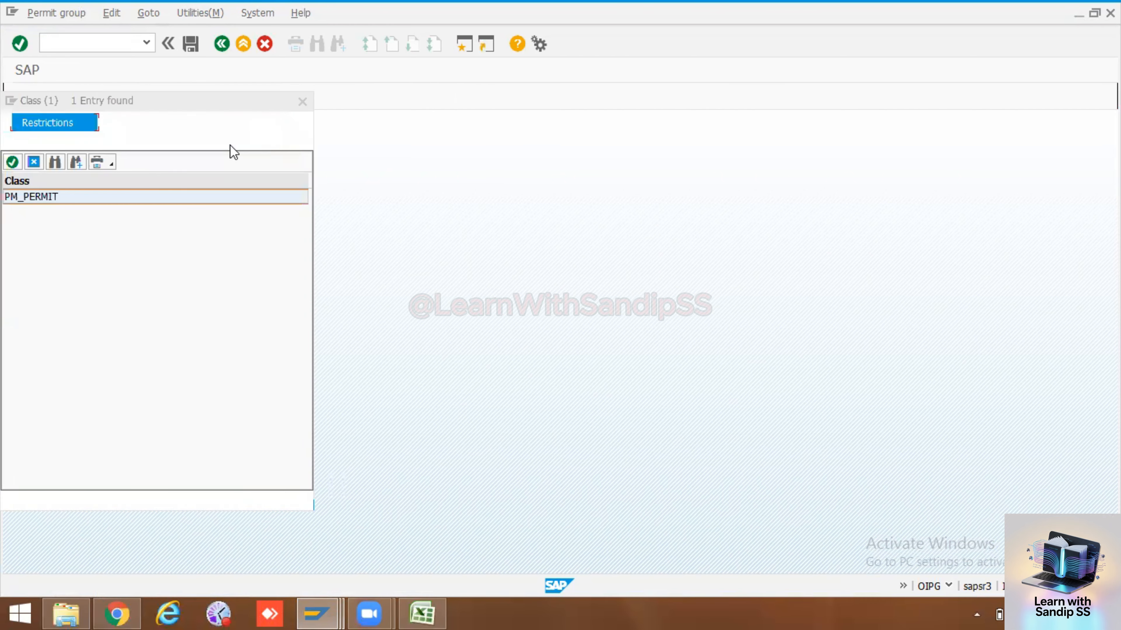
click(302, 101)
Try to assign the permit class PM_PERMIT_01 to permit group PM
click(141, 124)
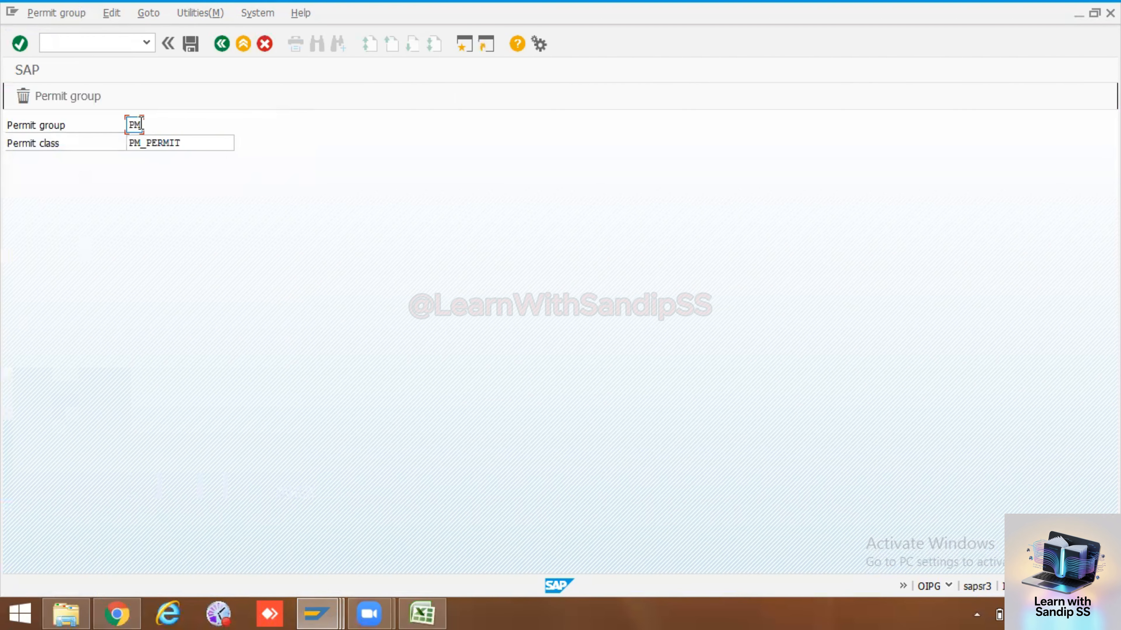
double_click(132, 124)
click(189, 144)
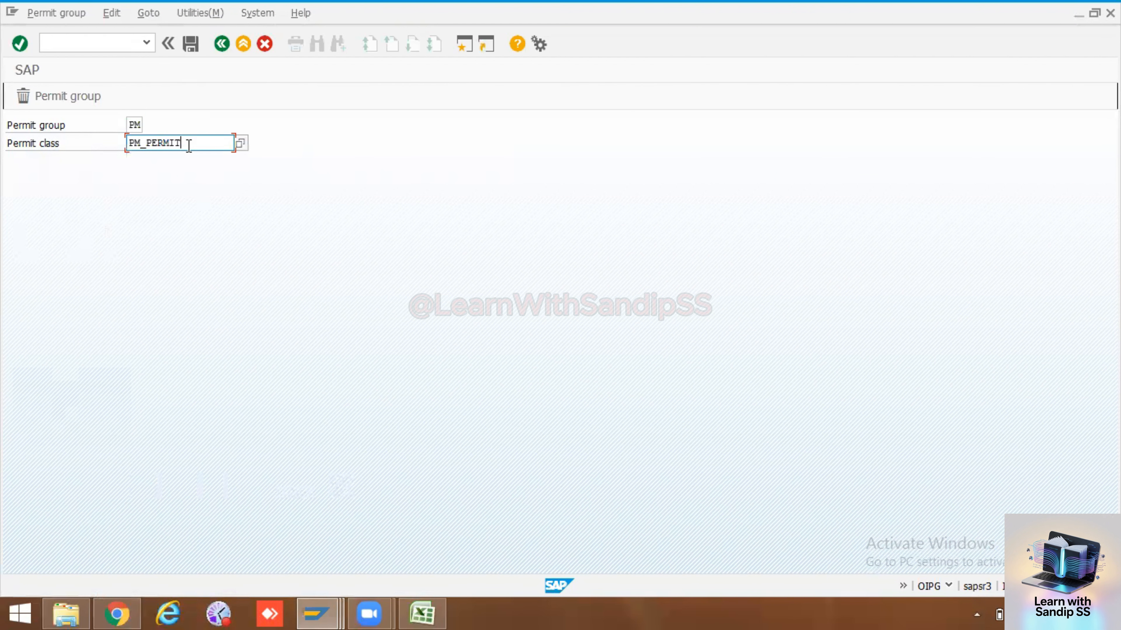
key(Return)
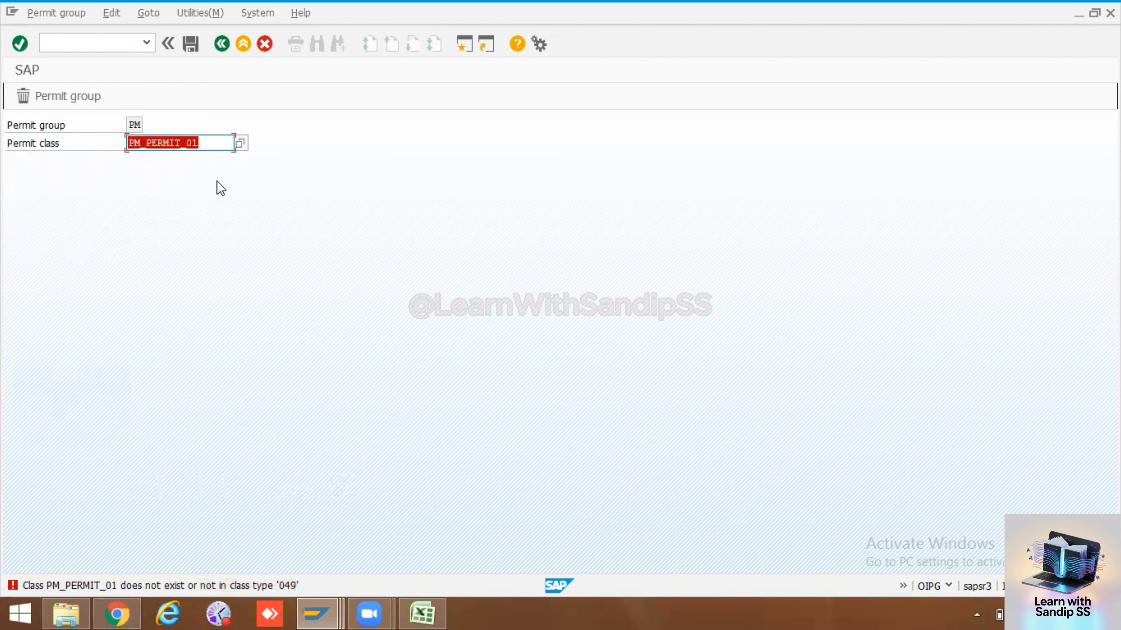
Check the list of selectable permit classes again and leave the permit group definition for the IMG structure
click(240, 144)
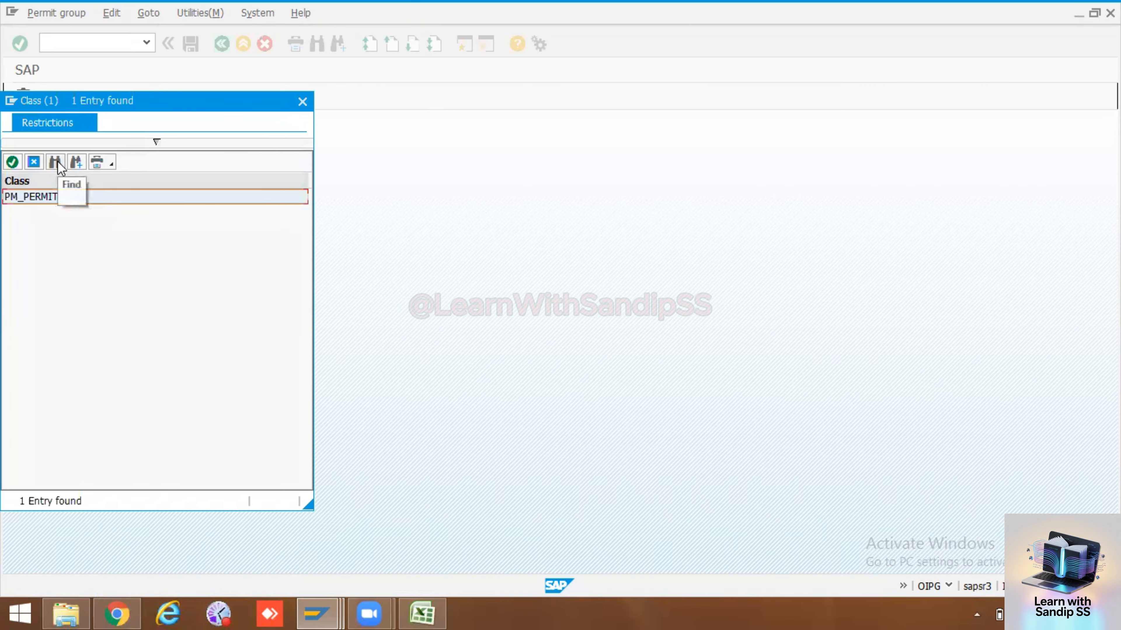
click(303, 101)
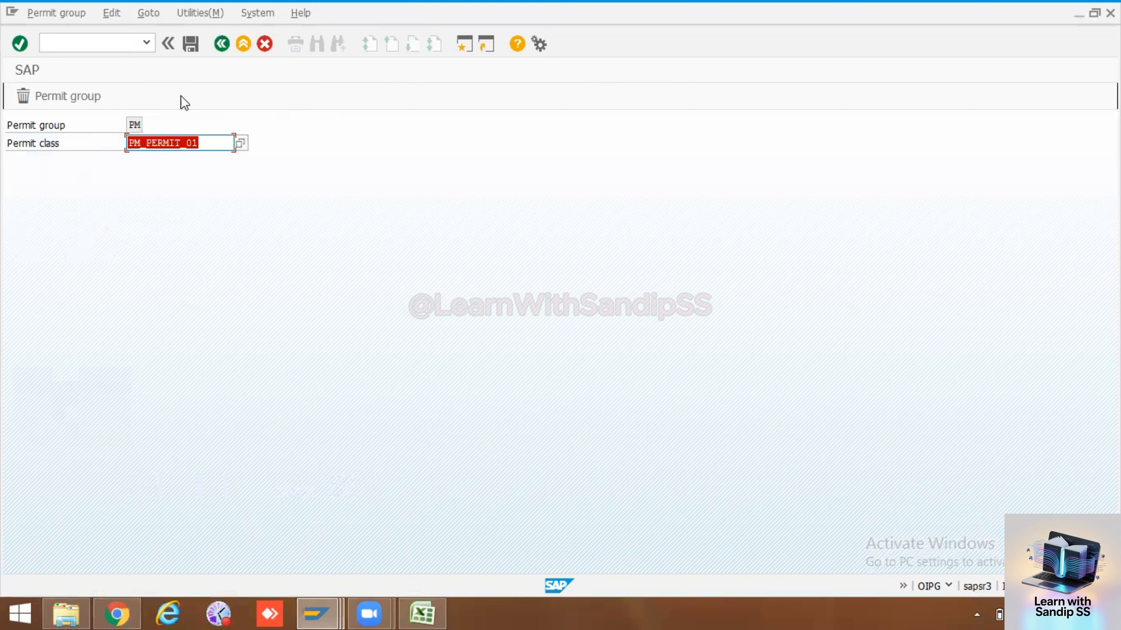
click(221, 43)
click(285, 301)
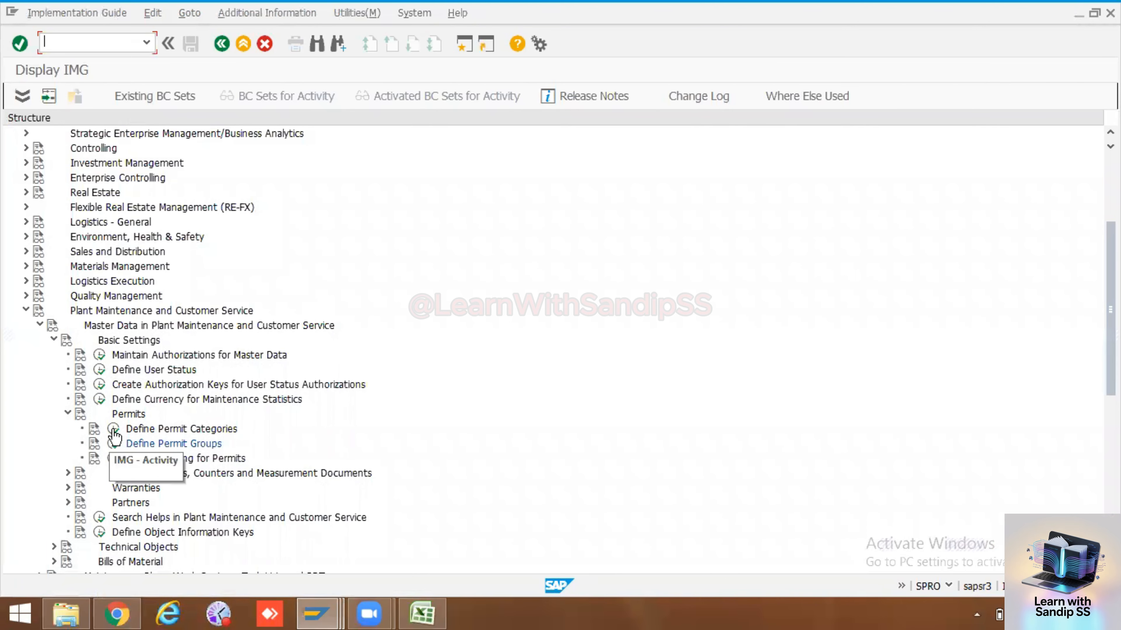
Review the defined permit categories, and open the permit group definition to check the permit class of group PM
click(114, 429)
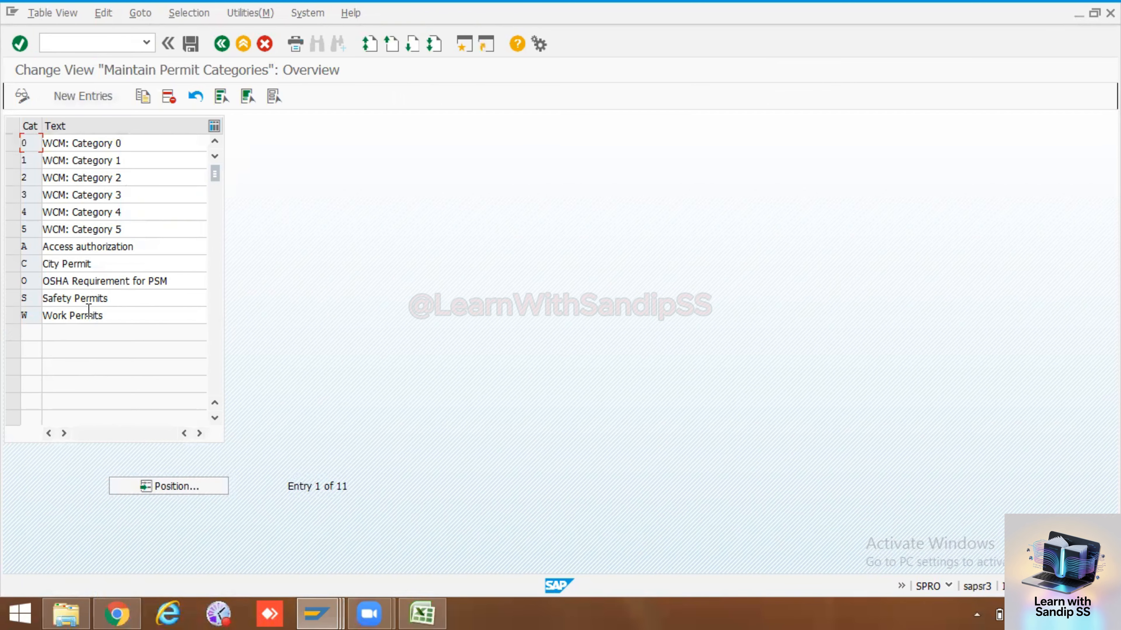
click(222, 44)
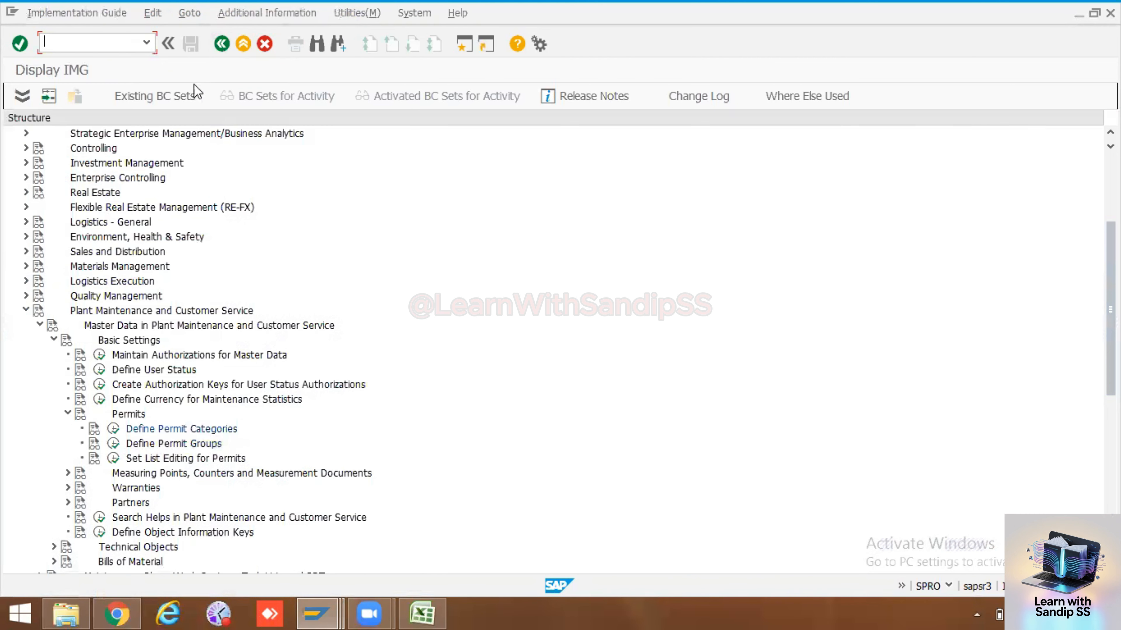
click(113, 443)
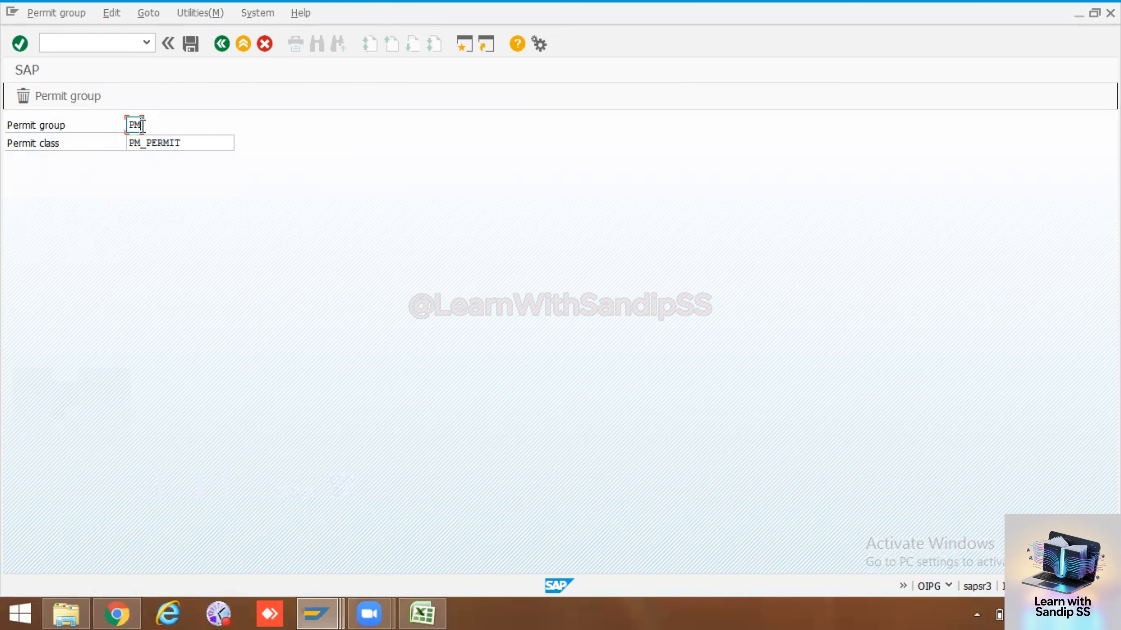
drag(193, 145, 138, 145)
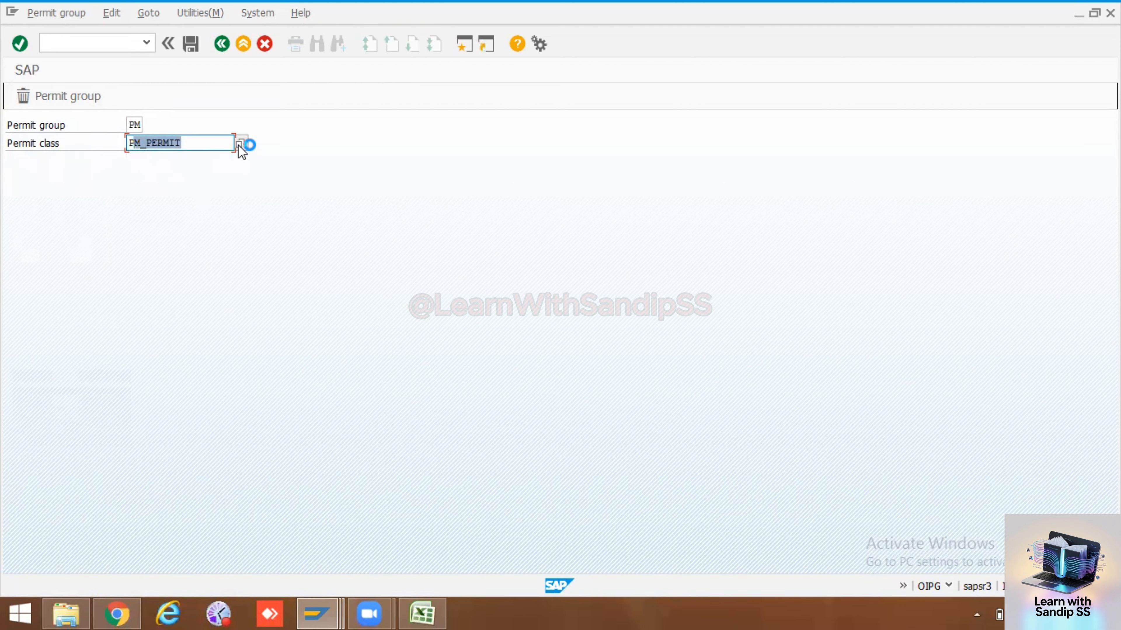
click(214, 142)
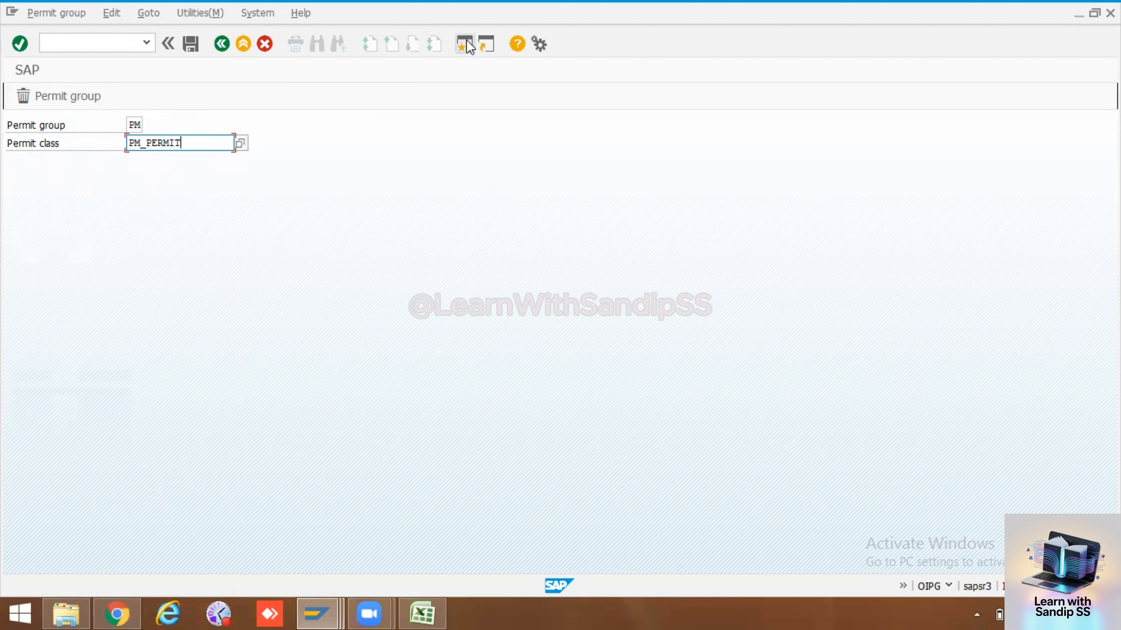
click(51, 13)
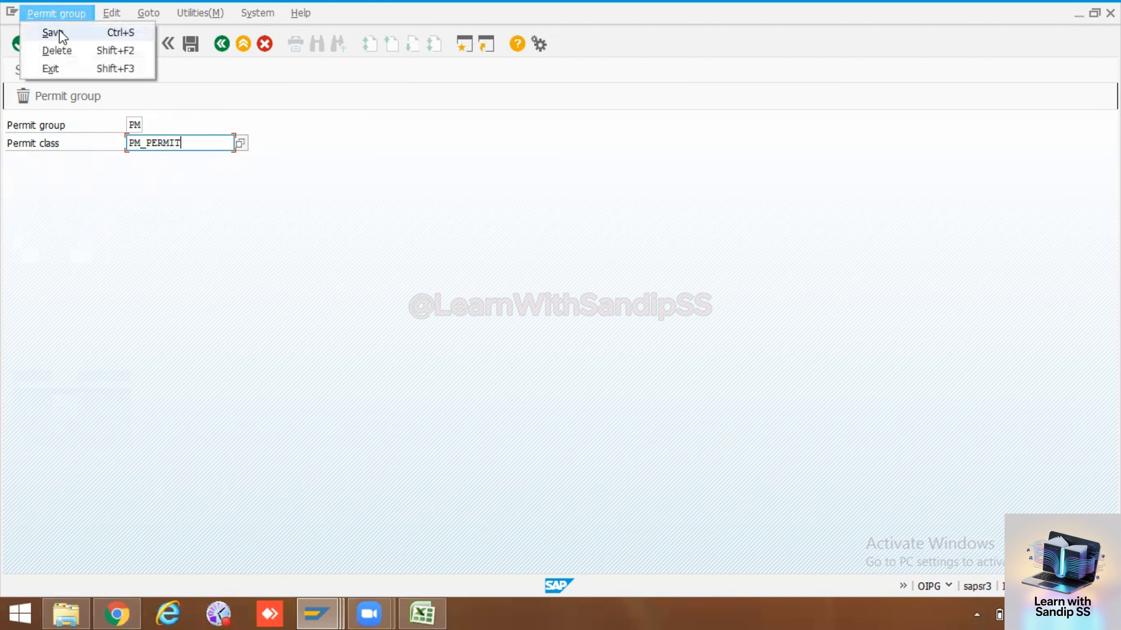
mouse_move(157, 19)
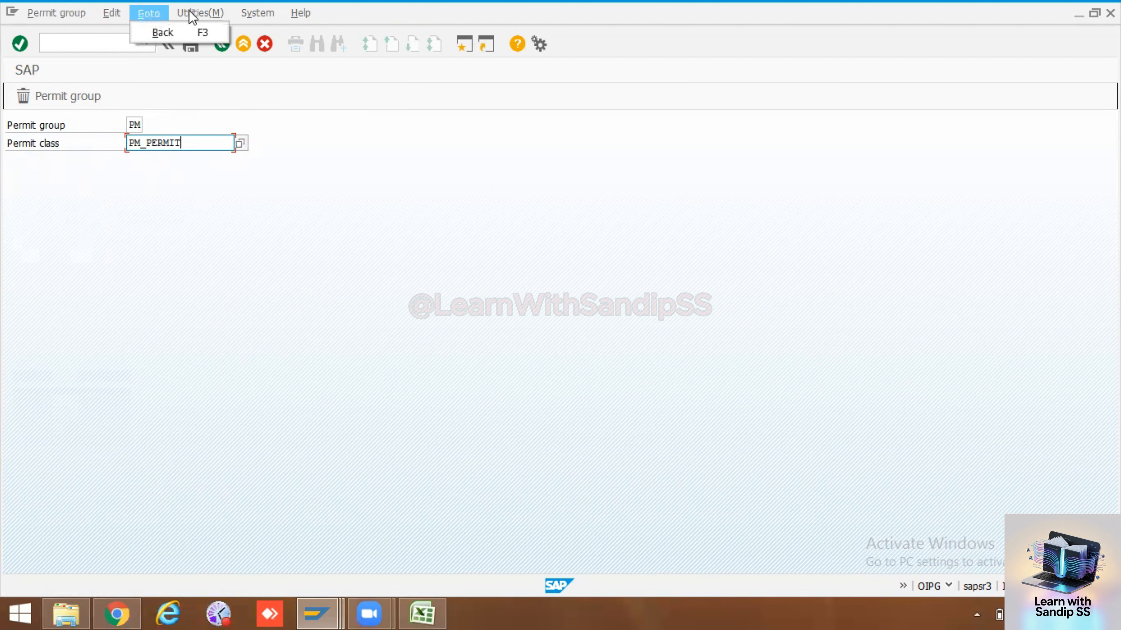
mouse_move(56, 20)
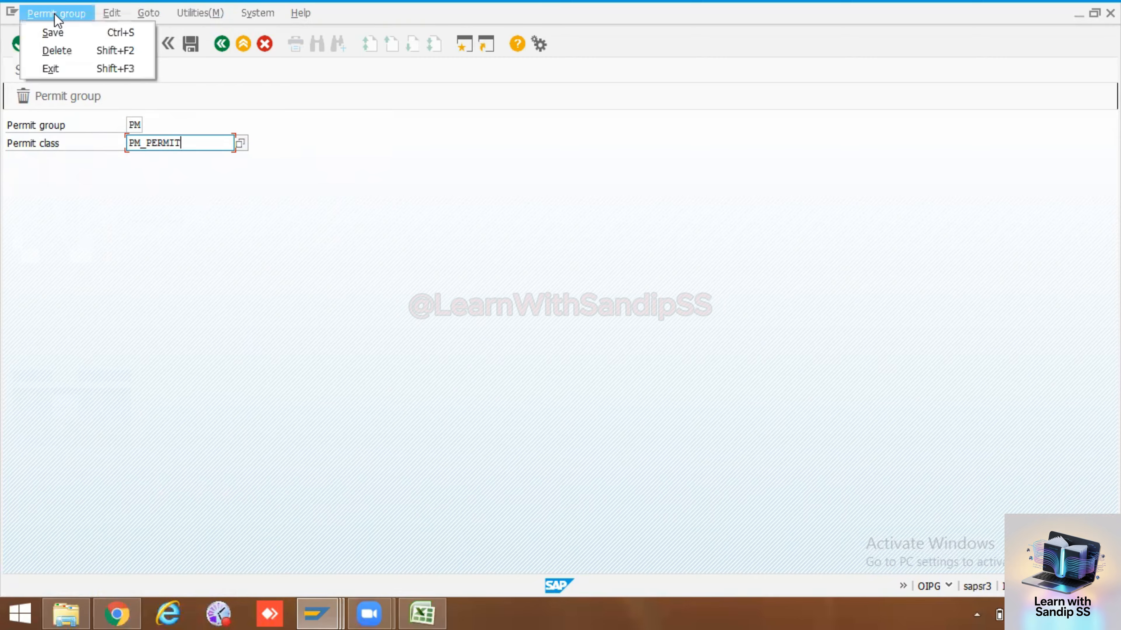
Clear the permit class of group PM to look up the selectable classes, and leave the definition without saving
click(193, 143)
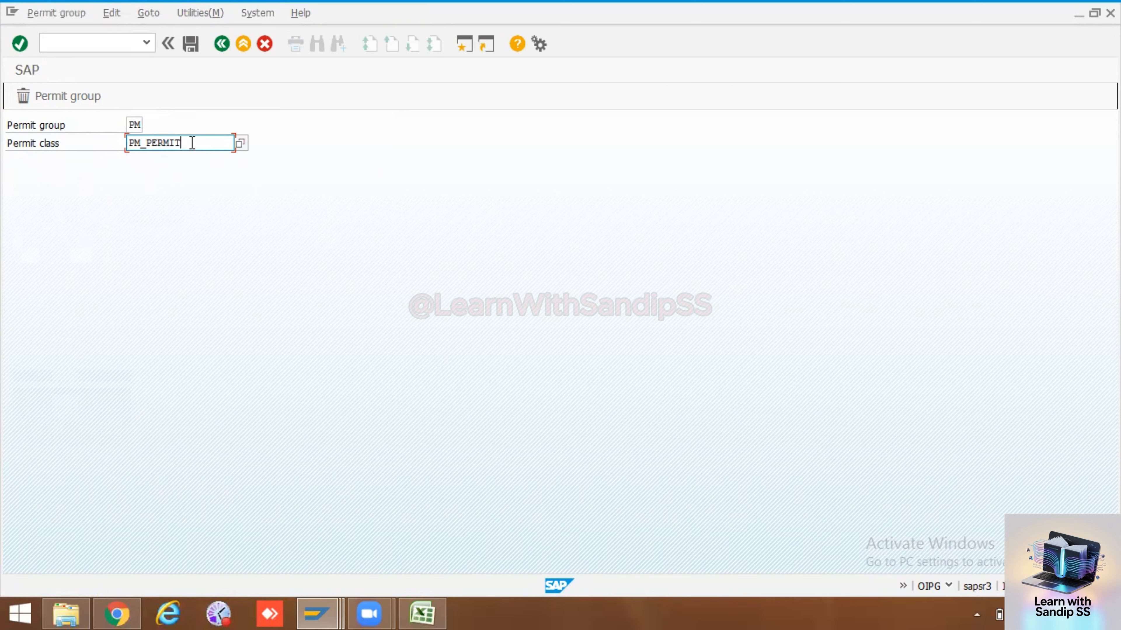
key(BackSpace)
key(BackSpace)
key(BackSpace)
key(BackSpace)
key(BackSpace)
key(BackSpace)
key(BackSpace)
key(BackSpace)
key(BackSpace)
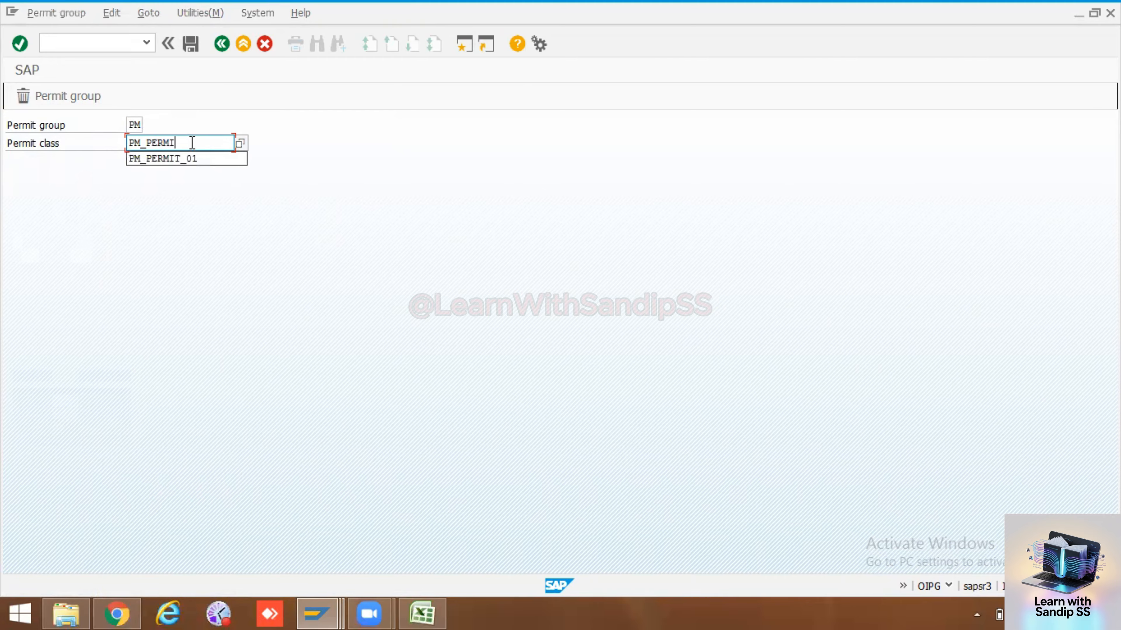
click(239, 145)
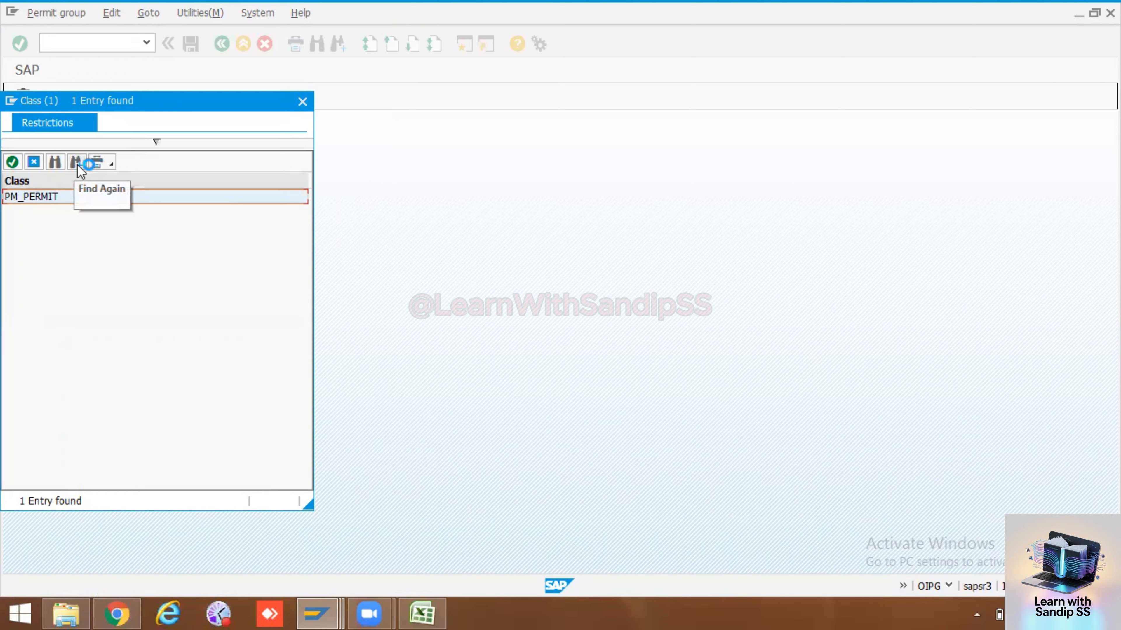
click(56, 162)
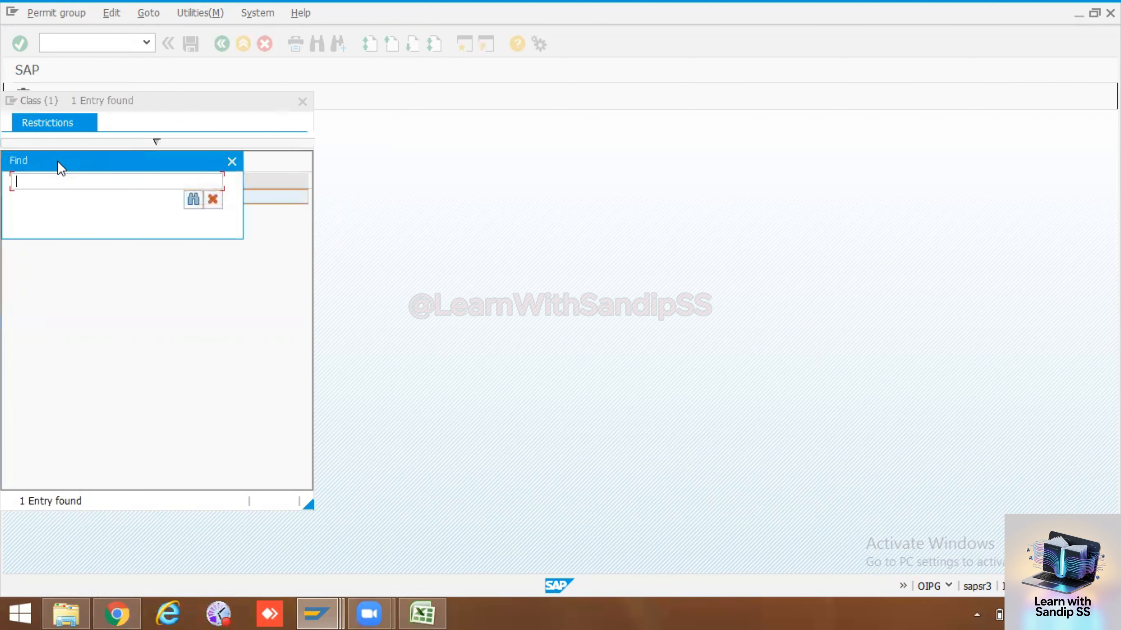
click(232, 162)
click(302, 102)
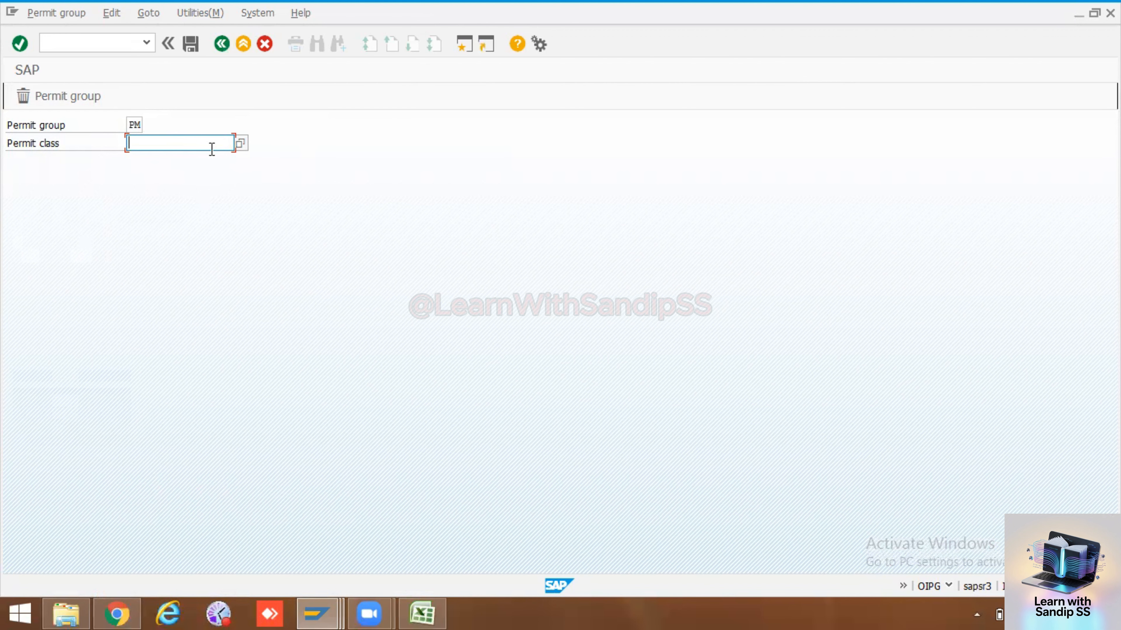
click(222, 44)
click(283, 295)
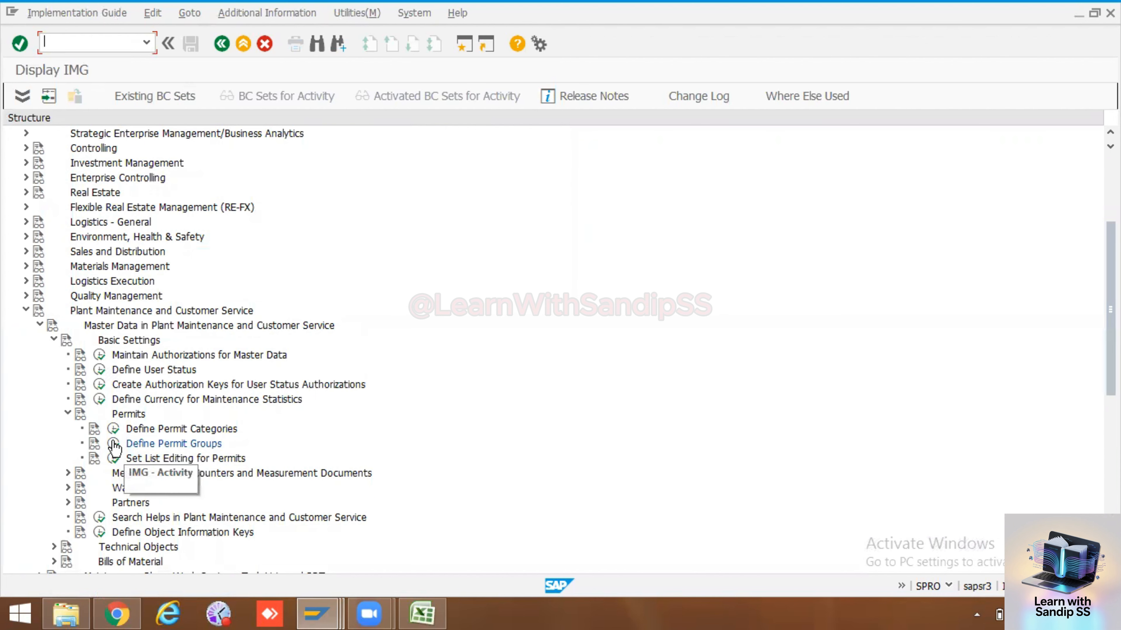
Reopen the permit group definition and try to assign permit class PM_PERMIT_01 to group PM
click(67, 414)
click(67, 414)
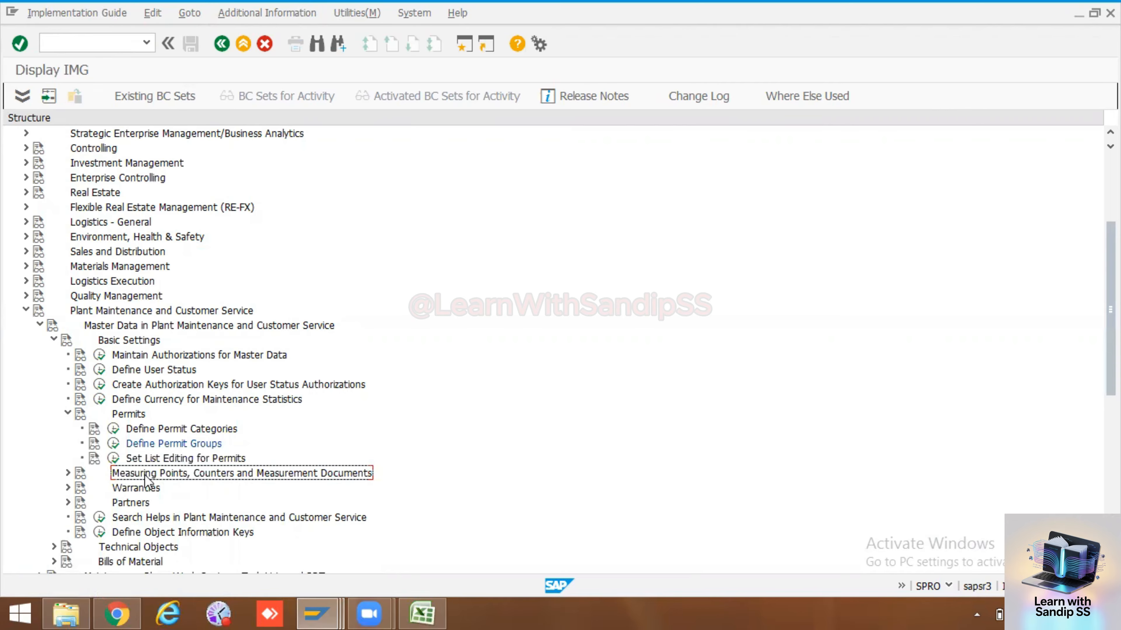
click(114, 445)
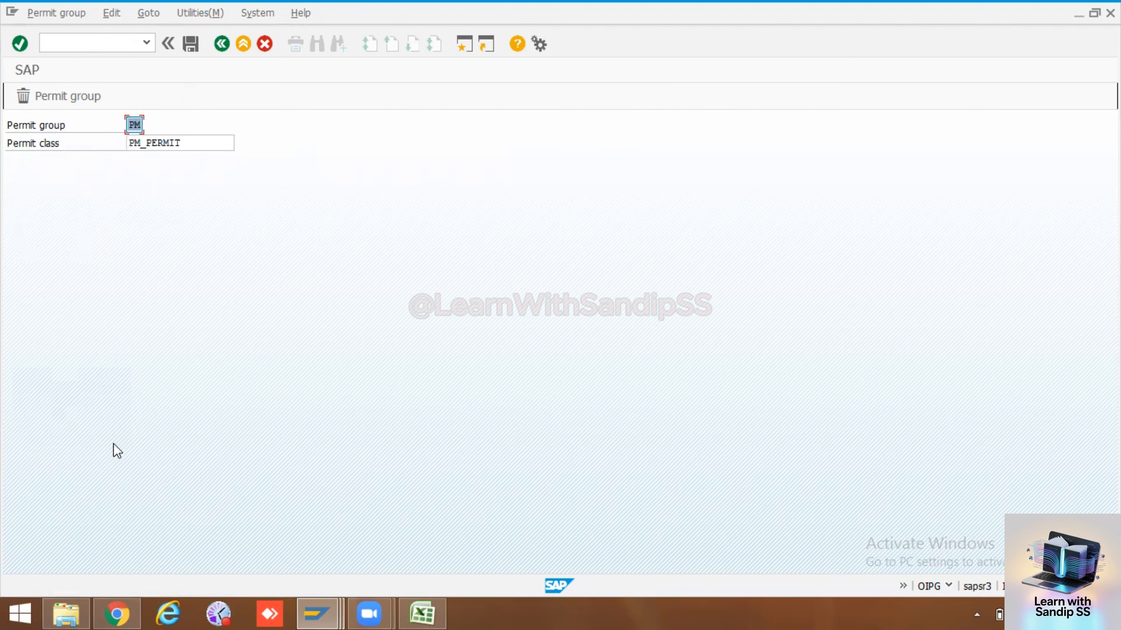
click(197, 143)
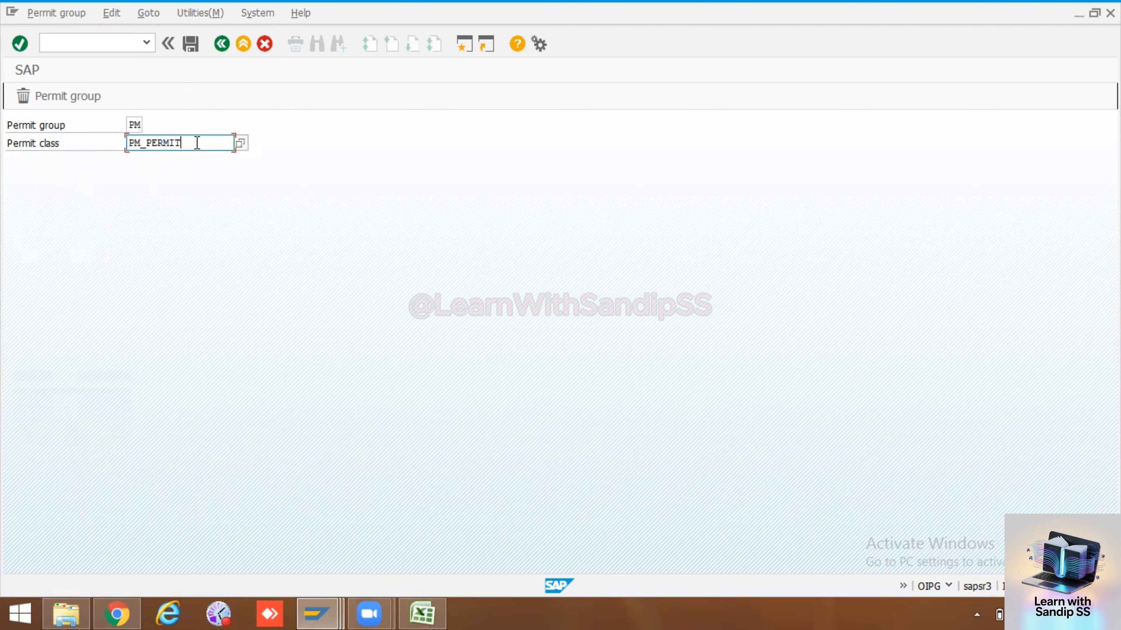
text(_0)
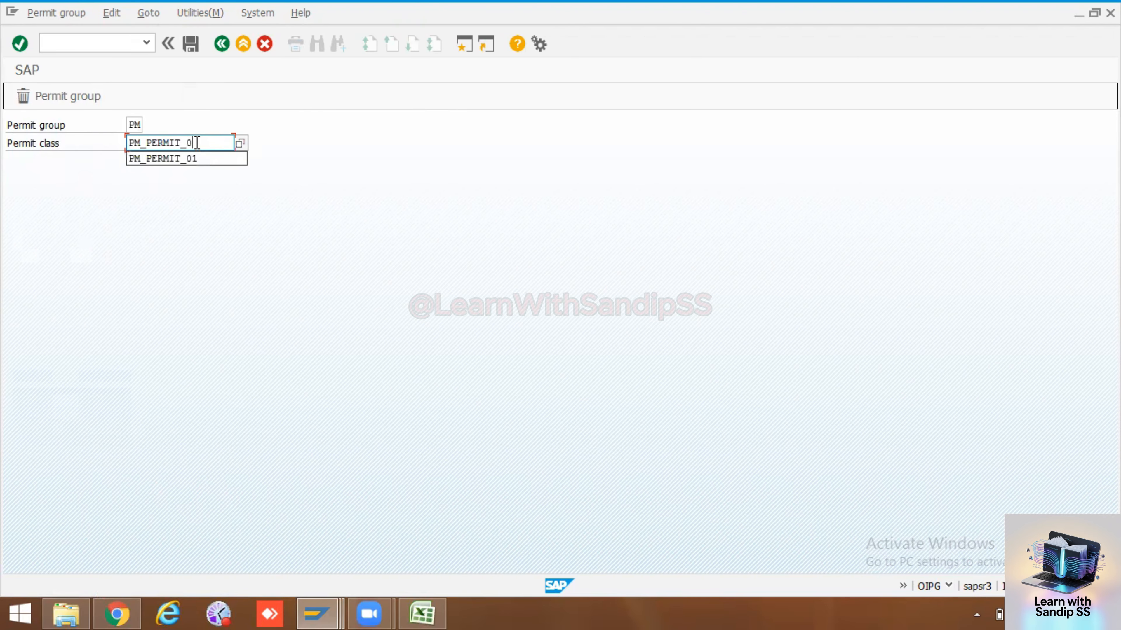
text(1)
key(Return)
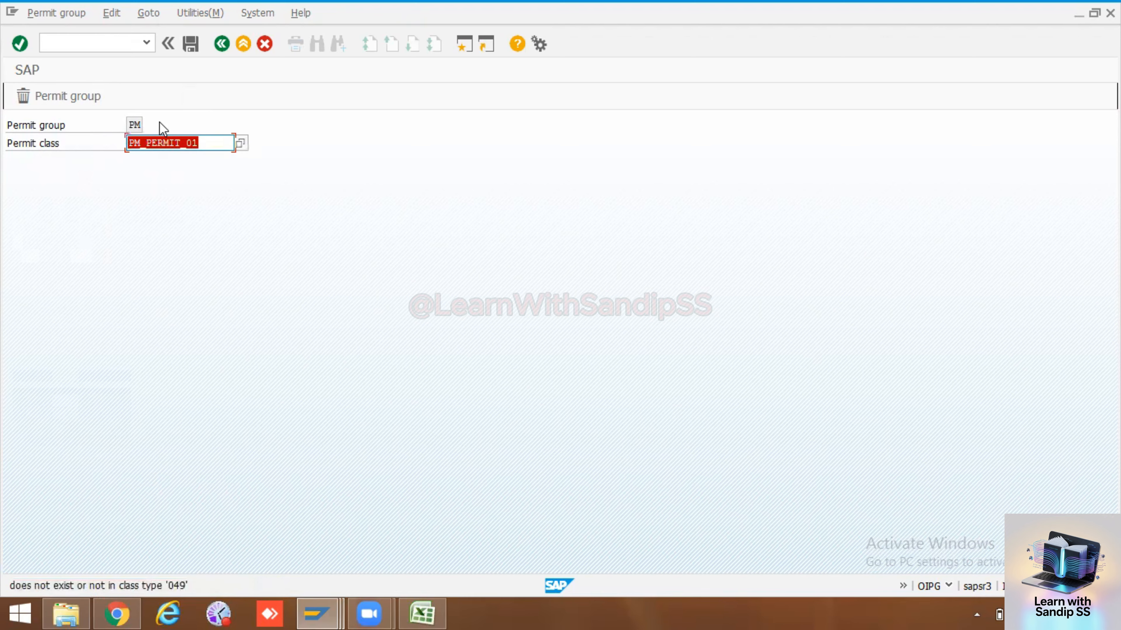
Try to save the changed permit group definition, and leave it for the IMG structure without saving
click(139, 126)
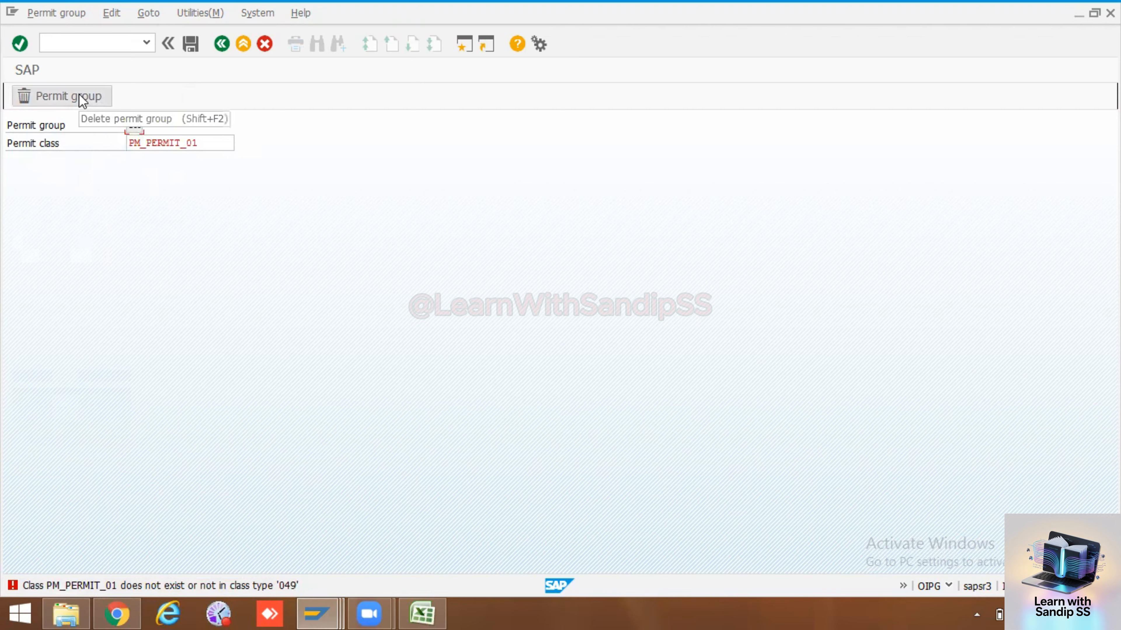
click(66, 16)
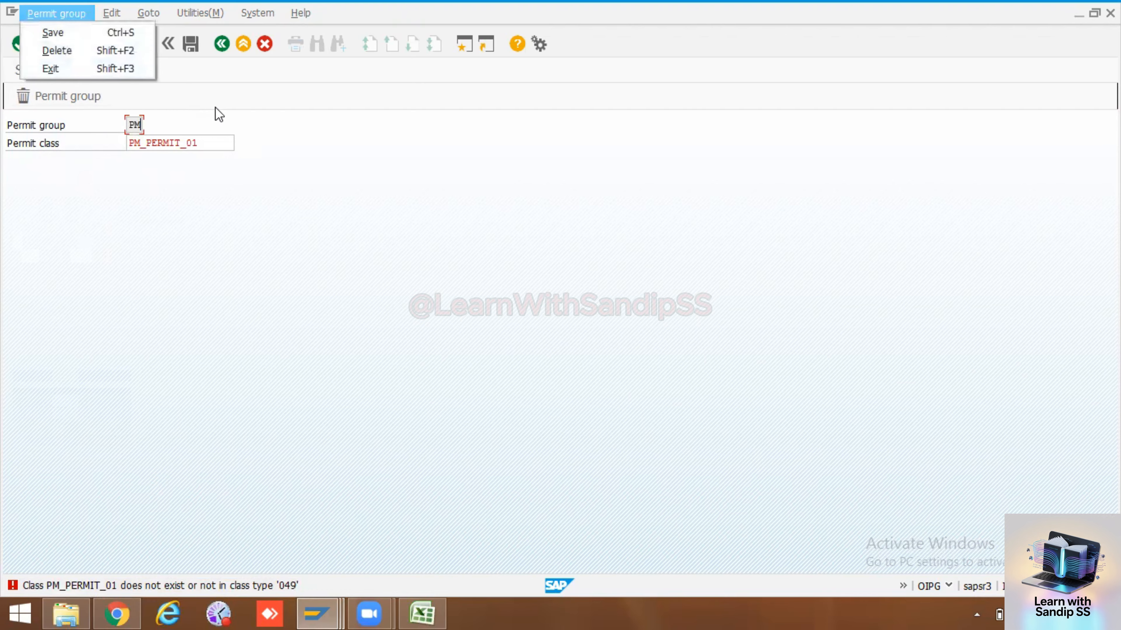
click(219, 114)
click(190, 43)
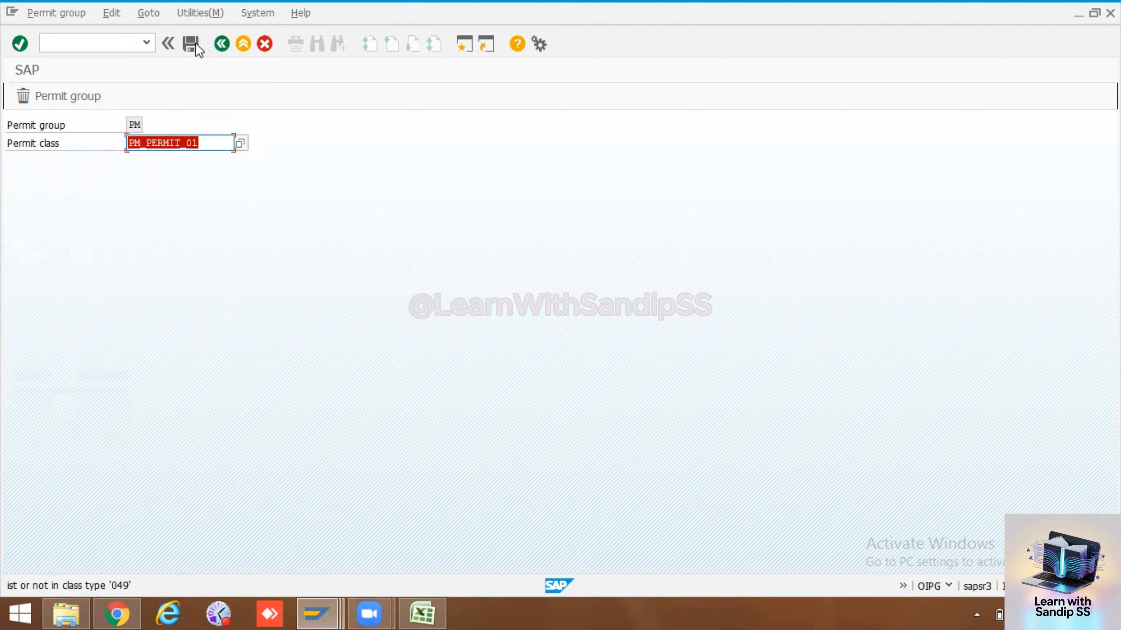
click(222, 44)
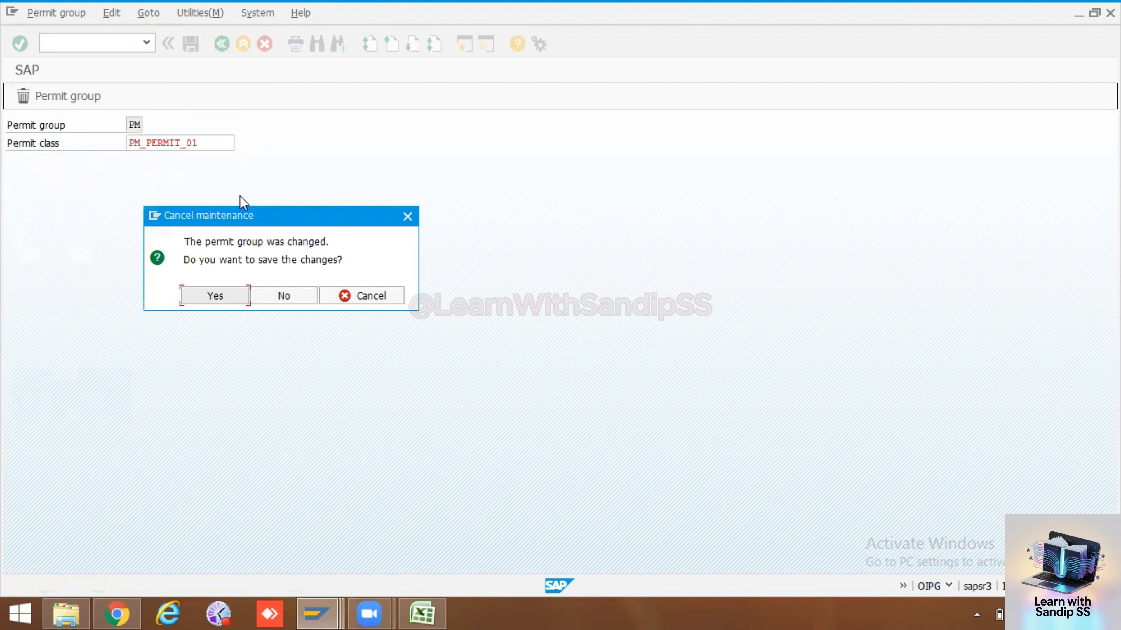
click(289, 296)
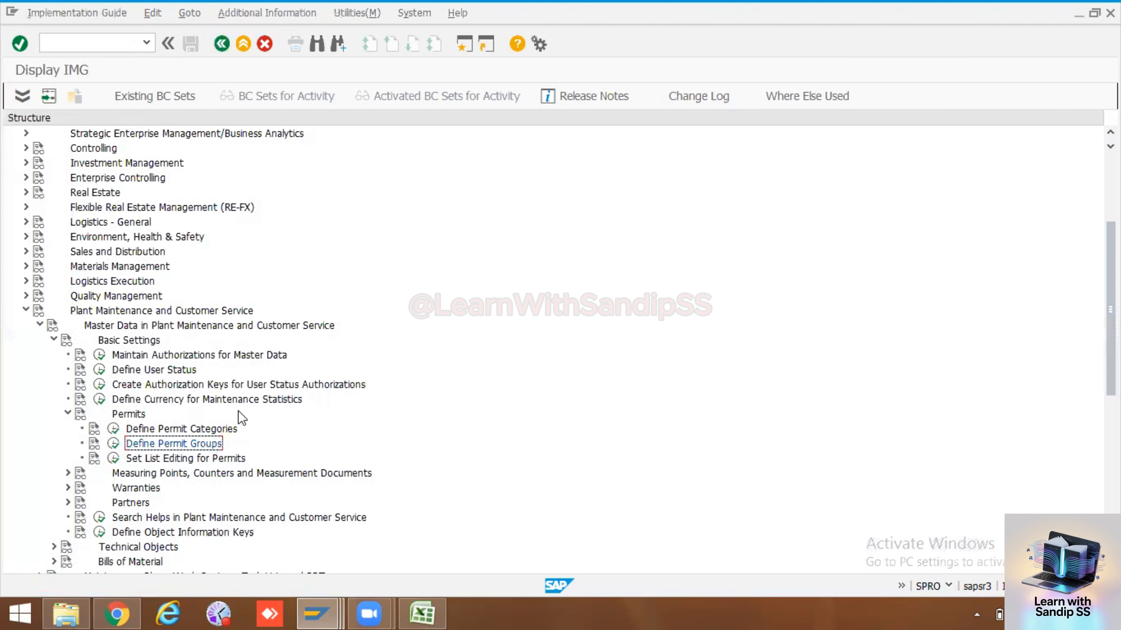
View the change-mode selection screen for permit list editing, and return to the IMG structure
click(113, 459)
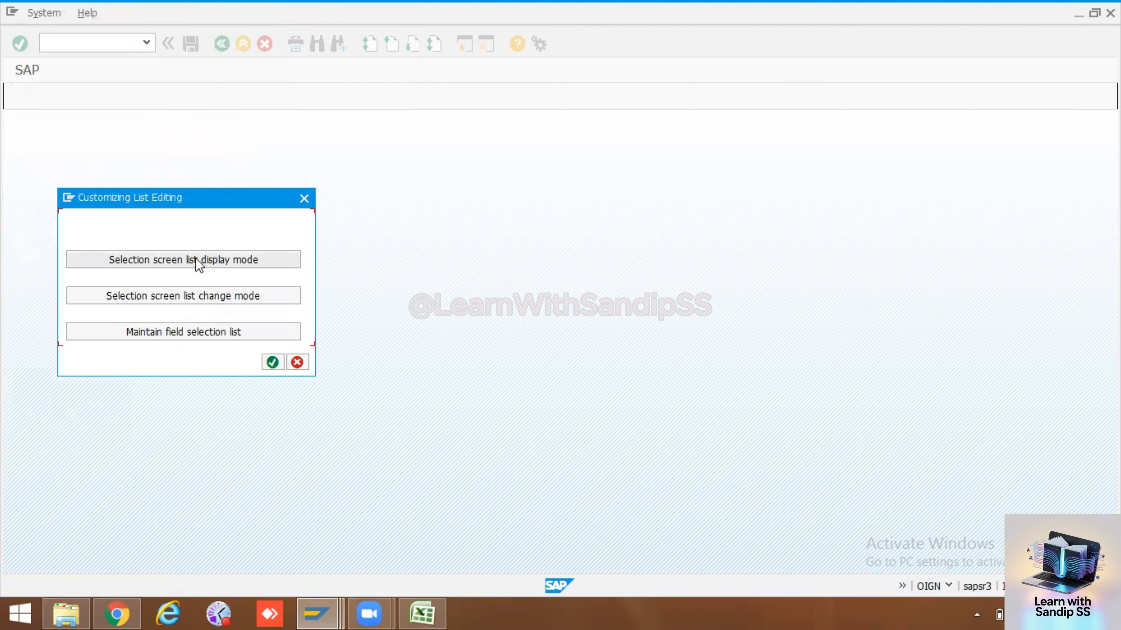
click(194, 297)
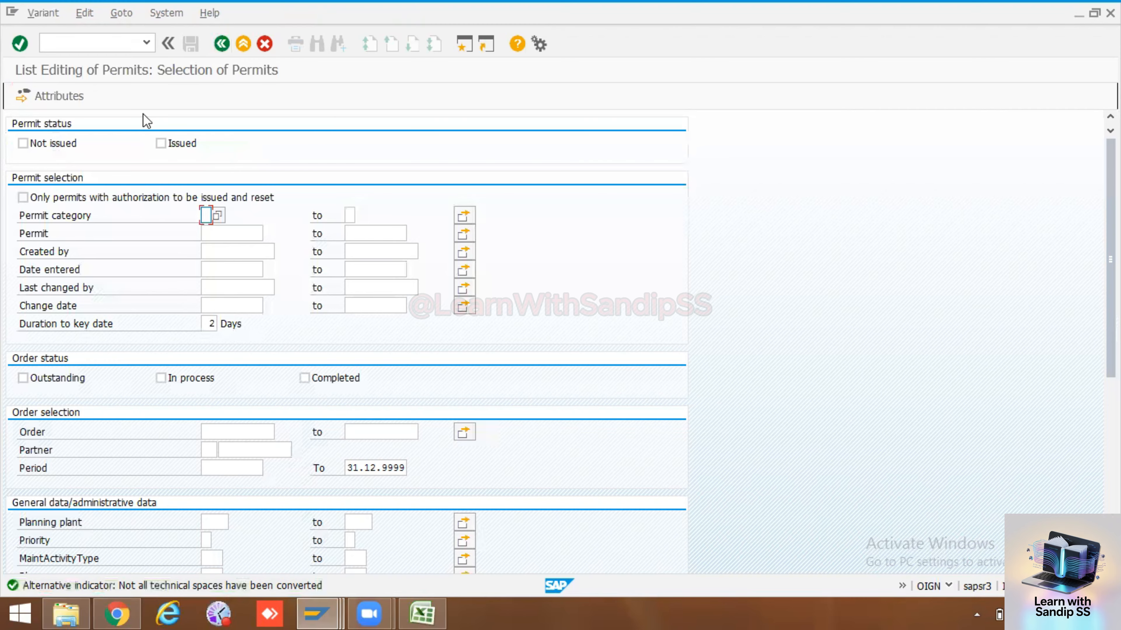
click(225, 40)
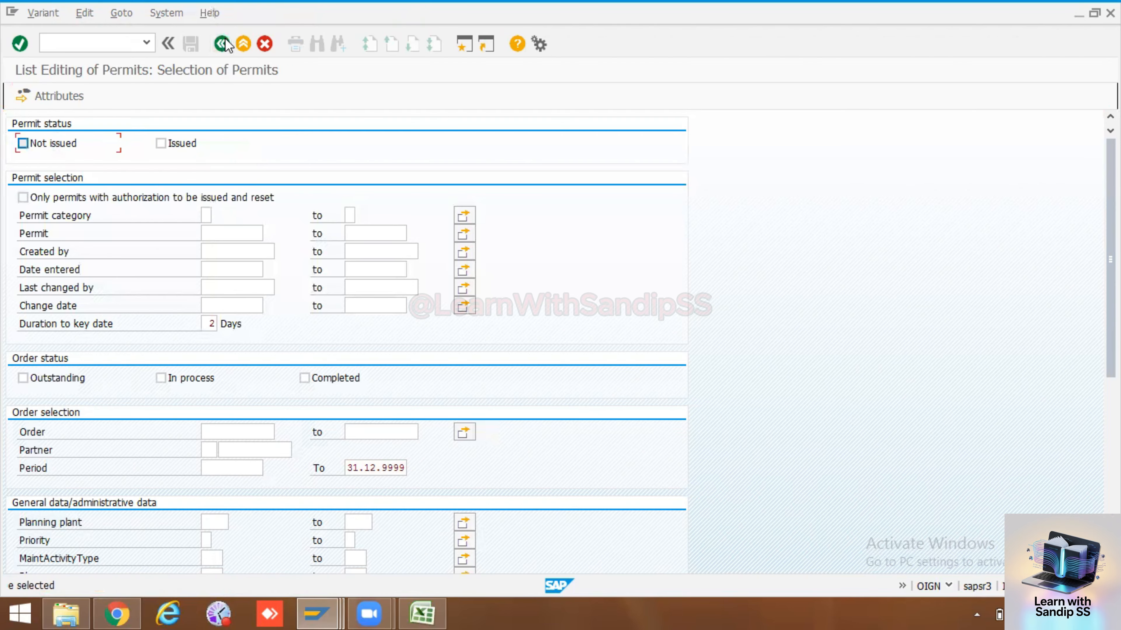
click(246, 43)
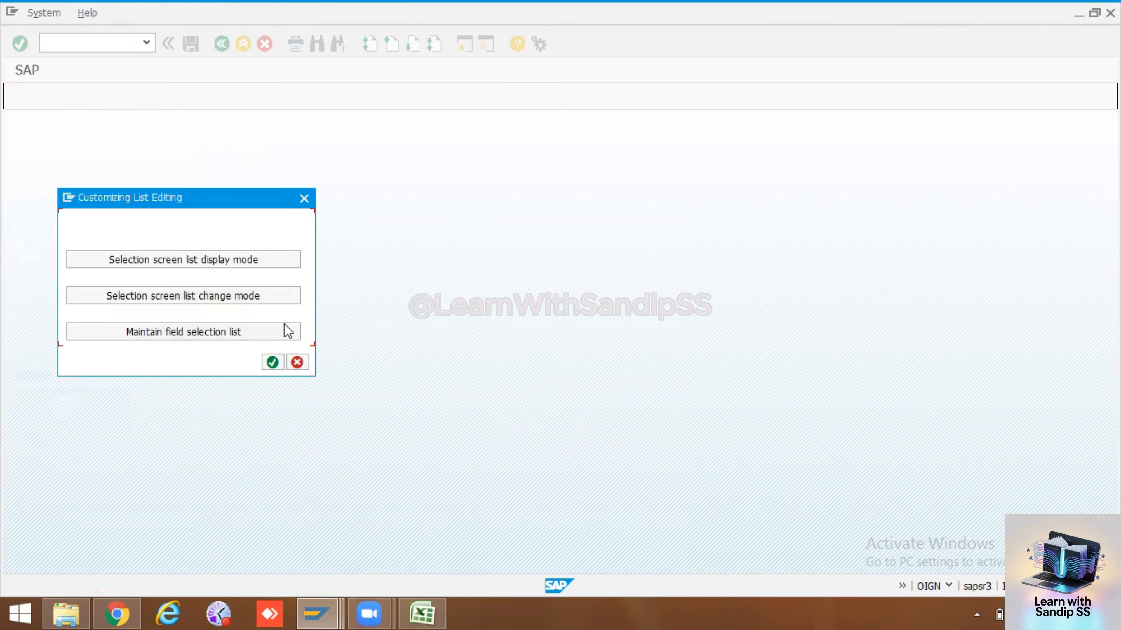
click(304, 198)
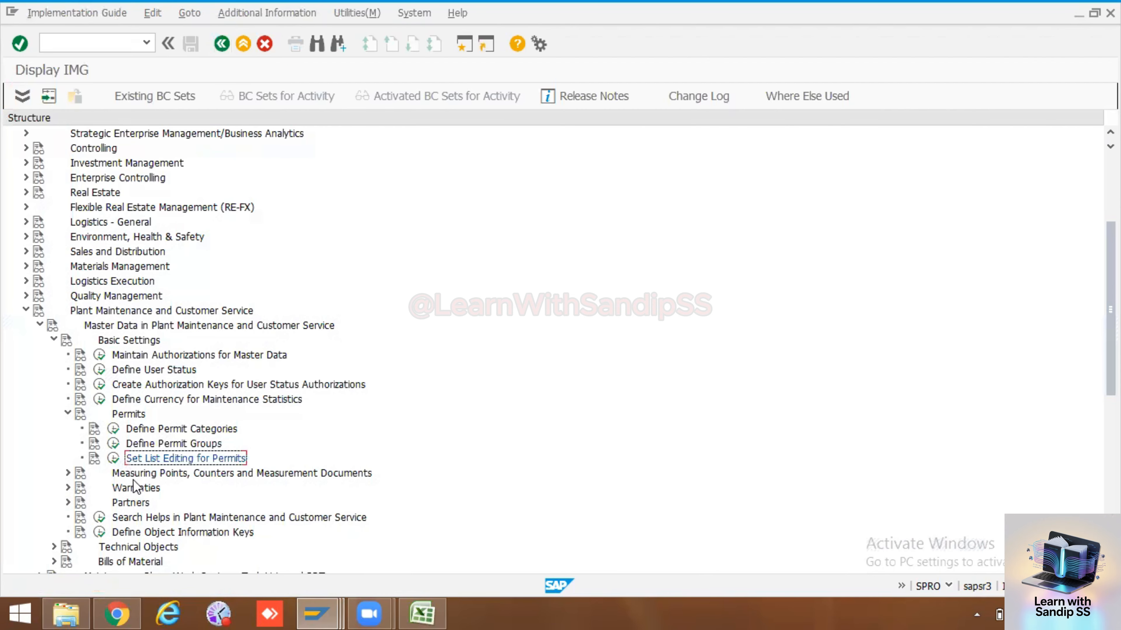
Compare the permit class in the permit group definition with the one in the HOT WORK permit details
click(114, 443)
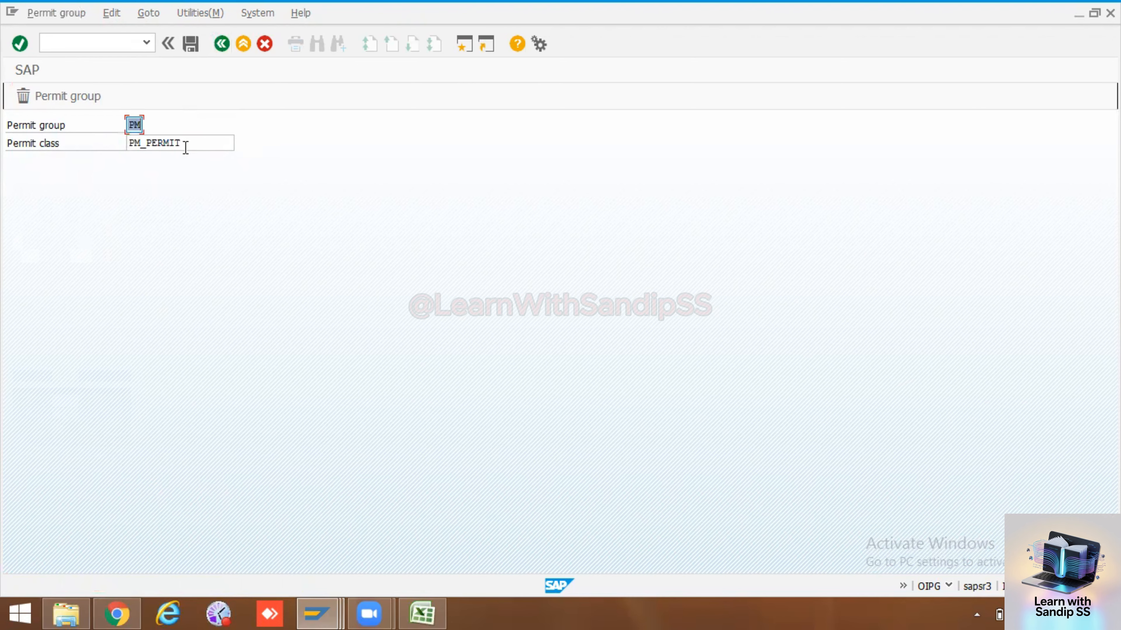
drag(191, 145, 118, 143)
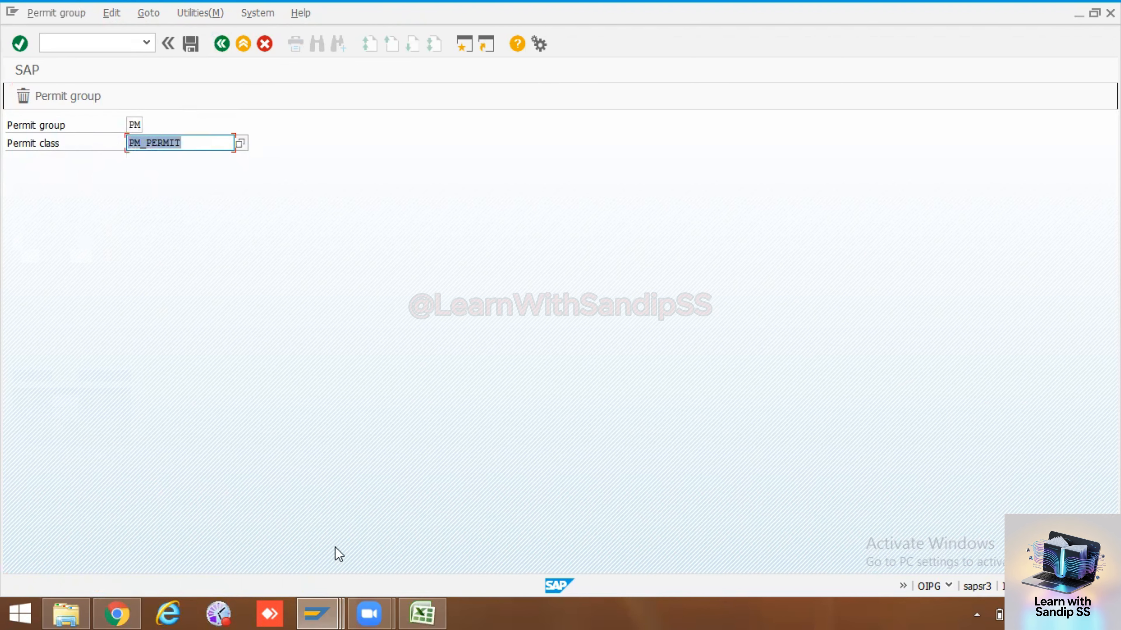
mouse_move(323, 605)
click(452, 548)
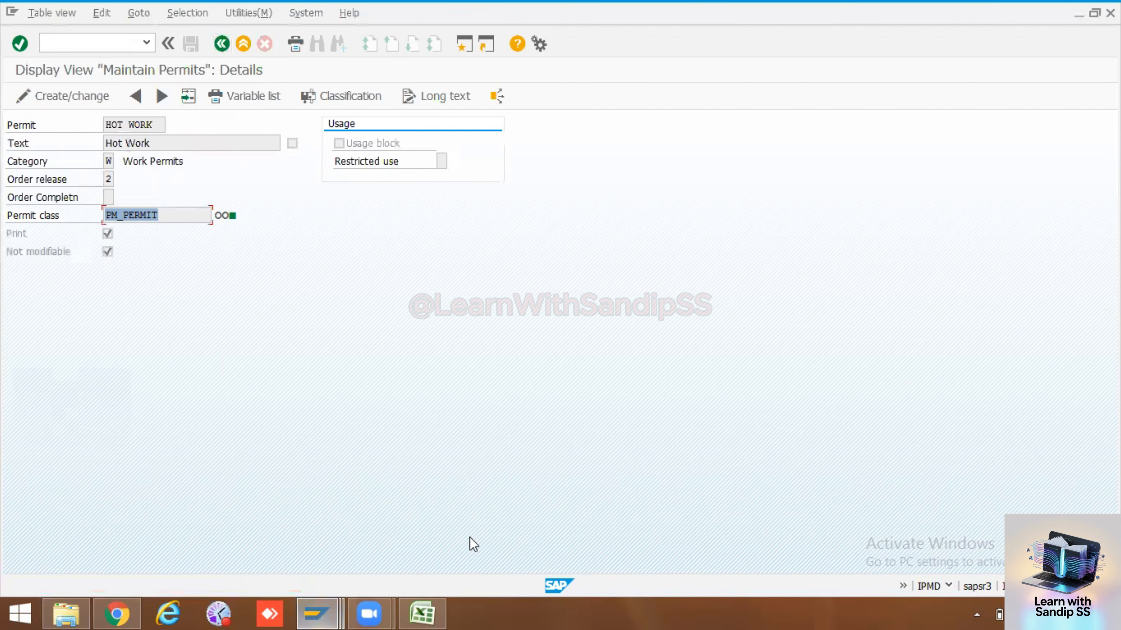
drag(159, 216, 89, 216)
Return from the HOT WORK details to the permits overview, and switch back to the permit group definition session
click(221, 43)
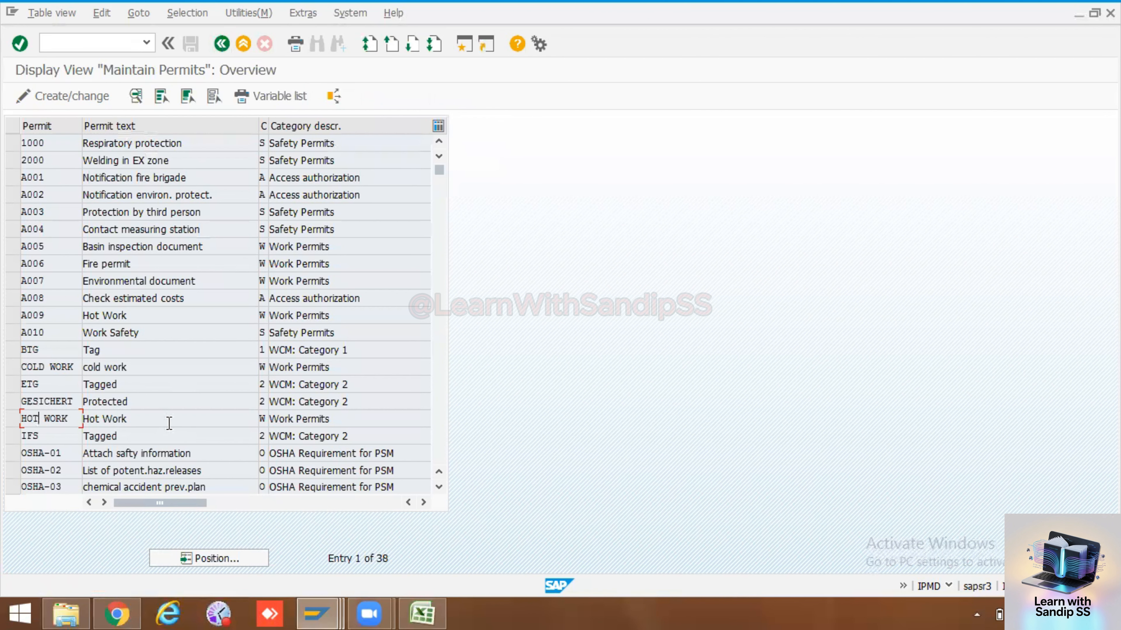
click(323, 604)
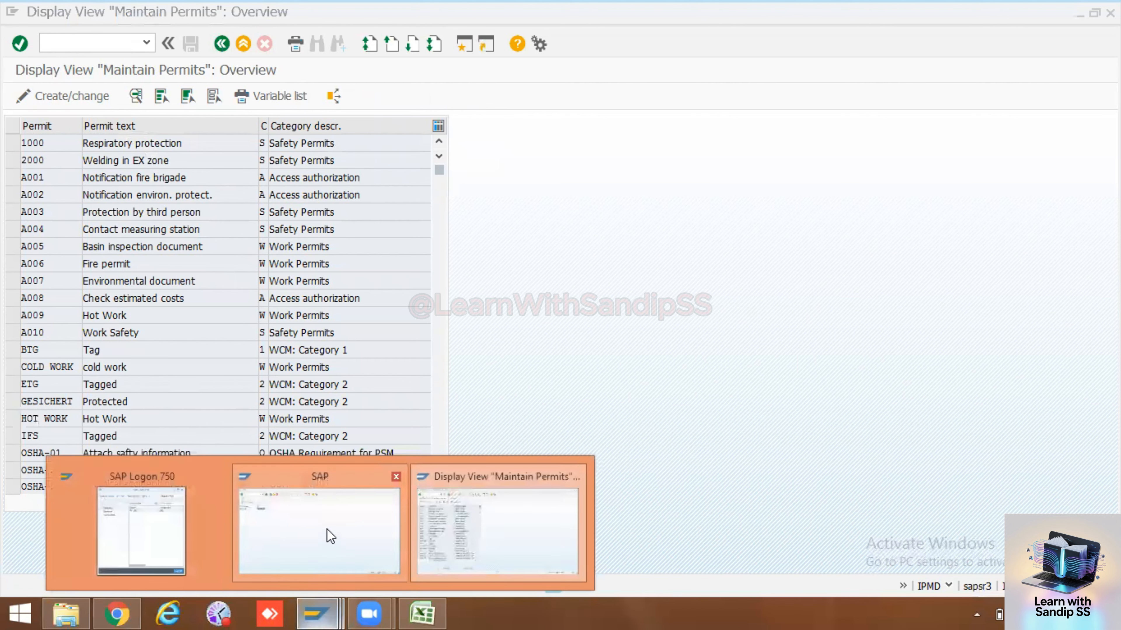
click(329, 536)
key(Tab)
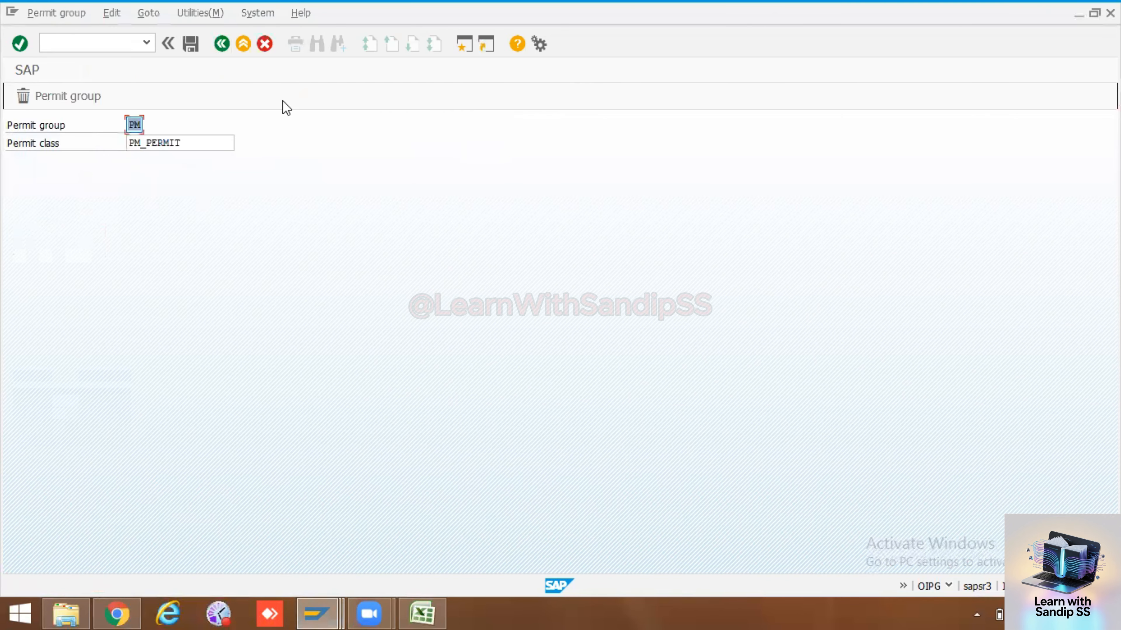
Leave the permit group definition without saving, and review the permit categories from Work Permits up to WCM: Category 5
click(223, 41)
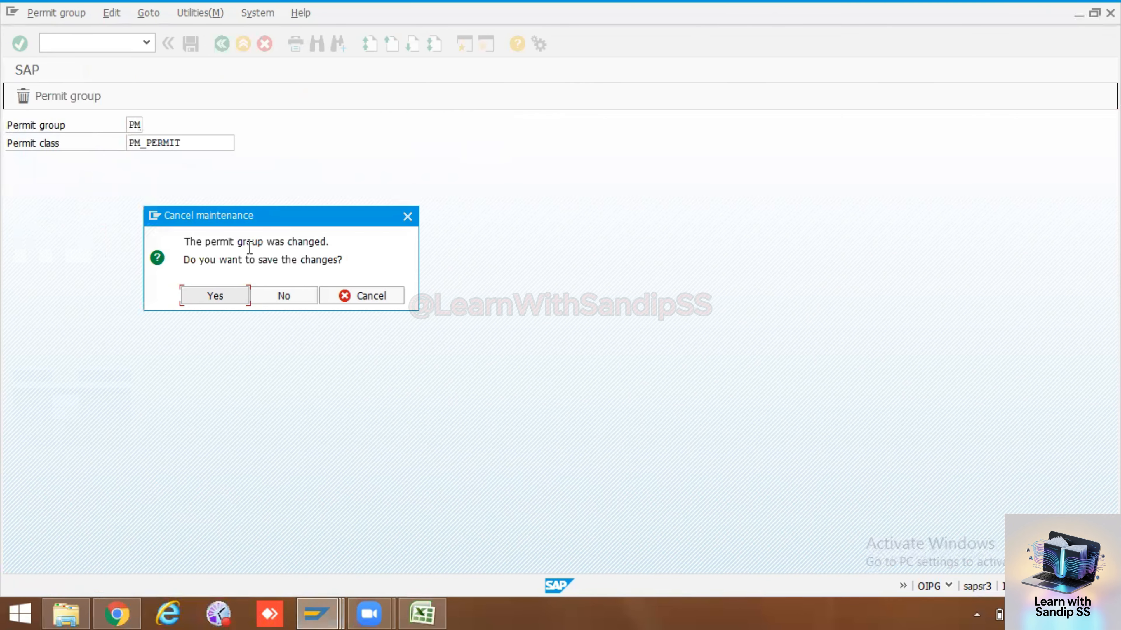
click(283, 297)
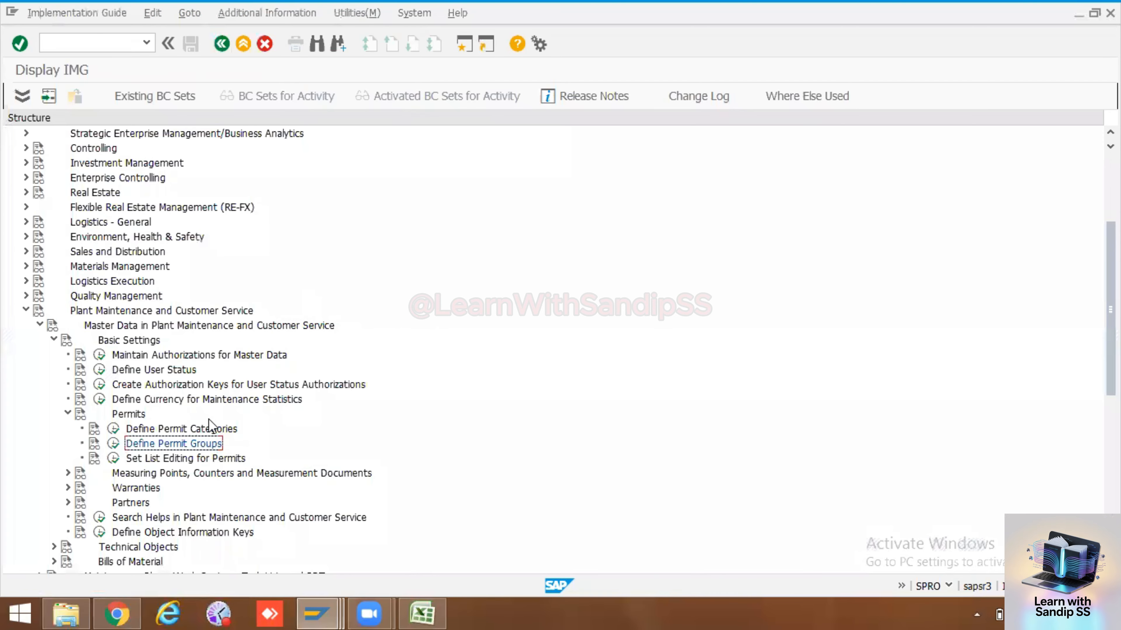
click(114, 429)
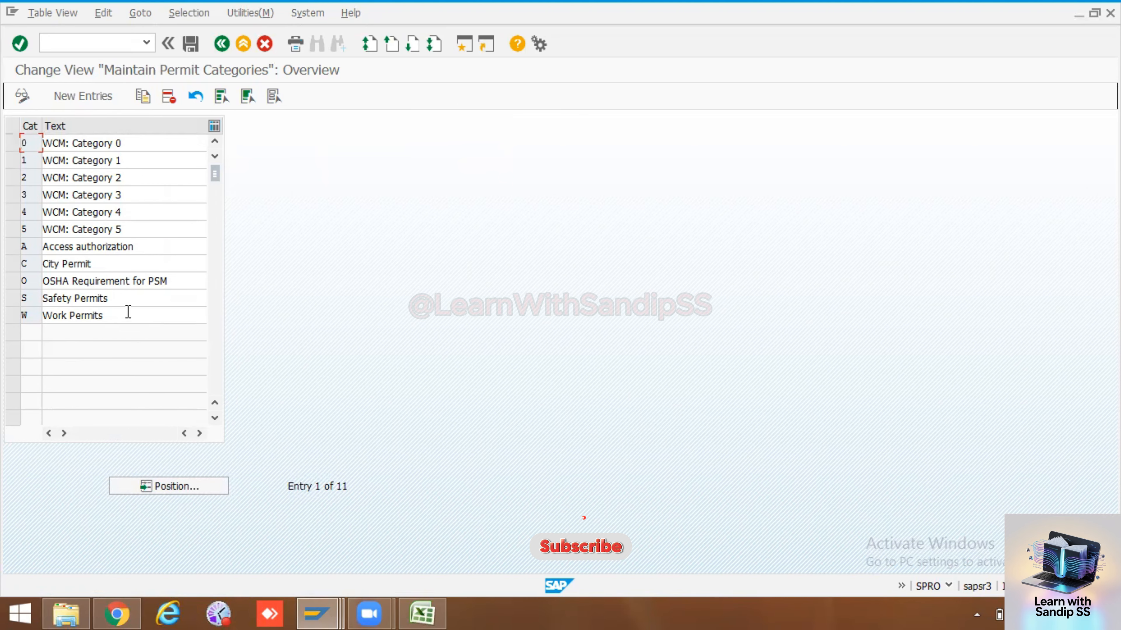
drag(128, 312, 41, 313)
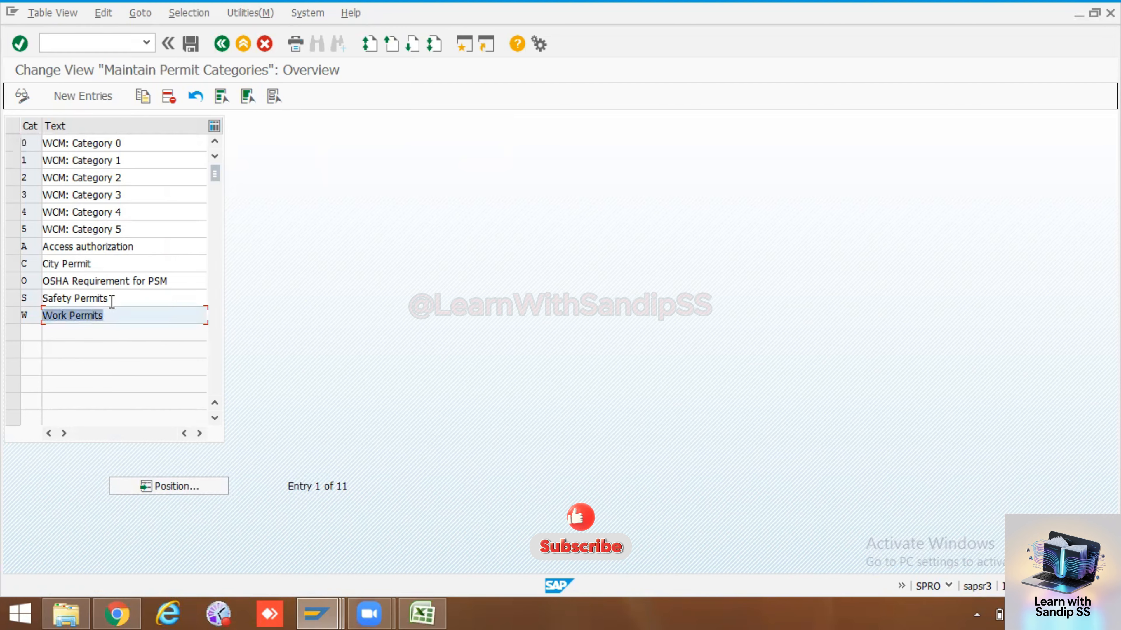
drag(109, 298, 86, 300)
drag(181, 283, 42, 265)
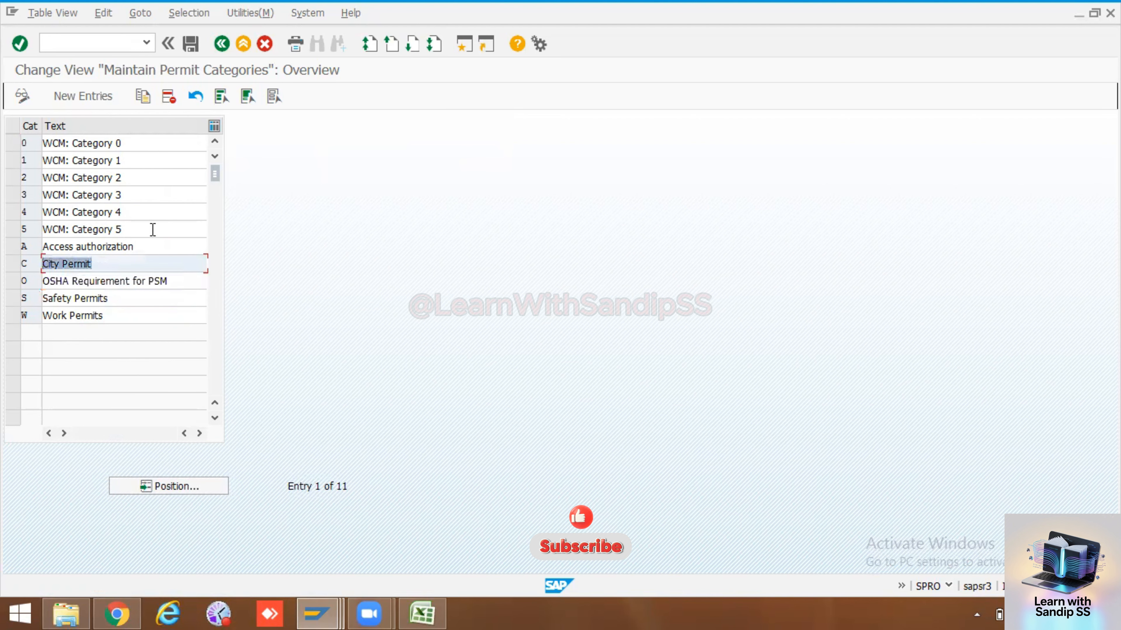
drag(160, 224, 43, 228)
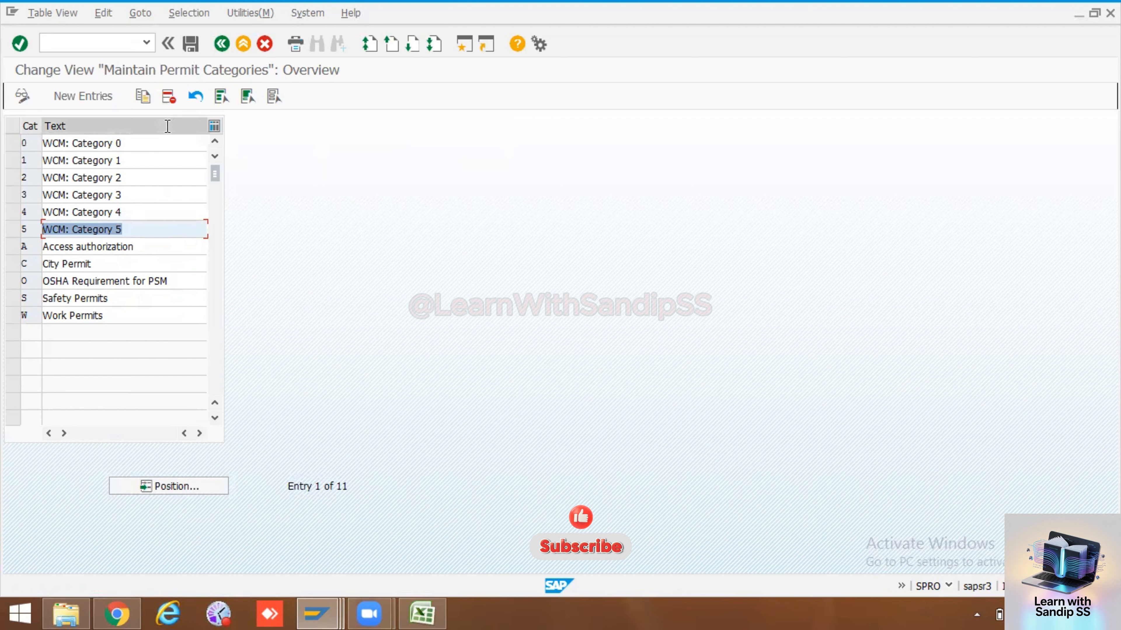
click(221, 43)
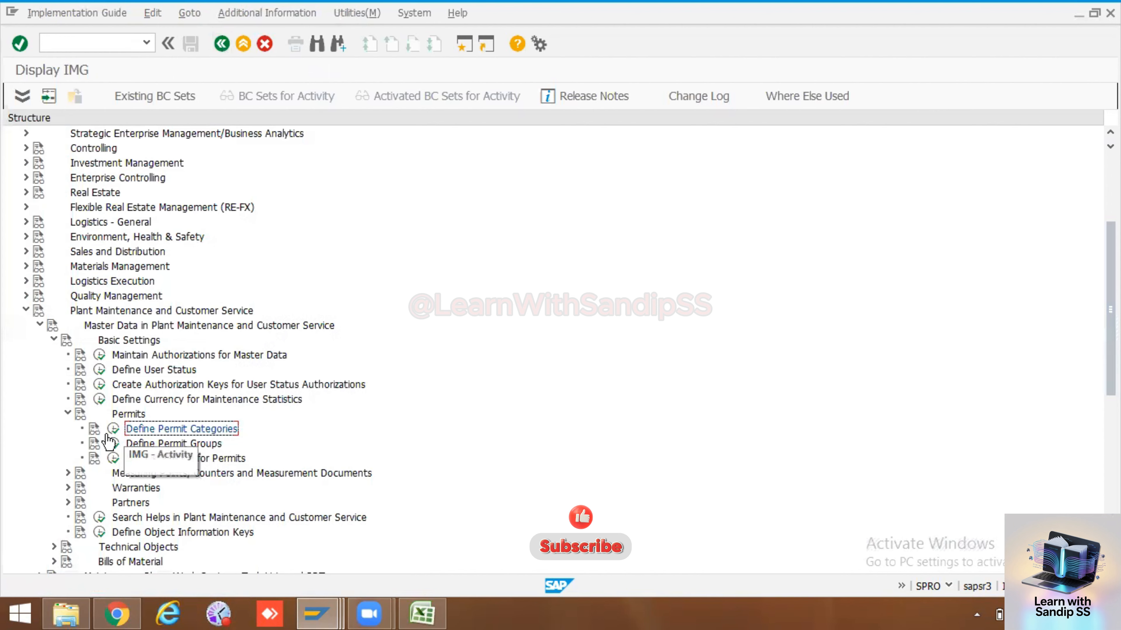
View the permit group definition again without saving, and exit the IMG structure to the Customizing project screen
click(113, 444)
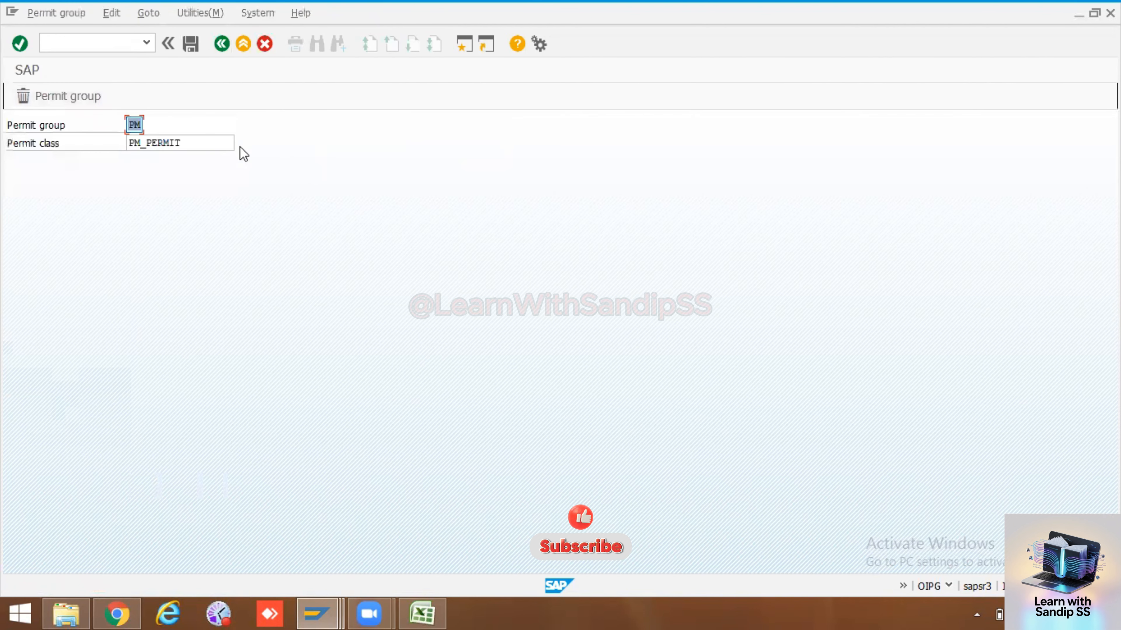
click(221, 44)
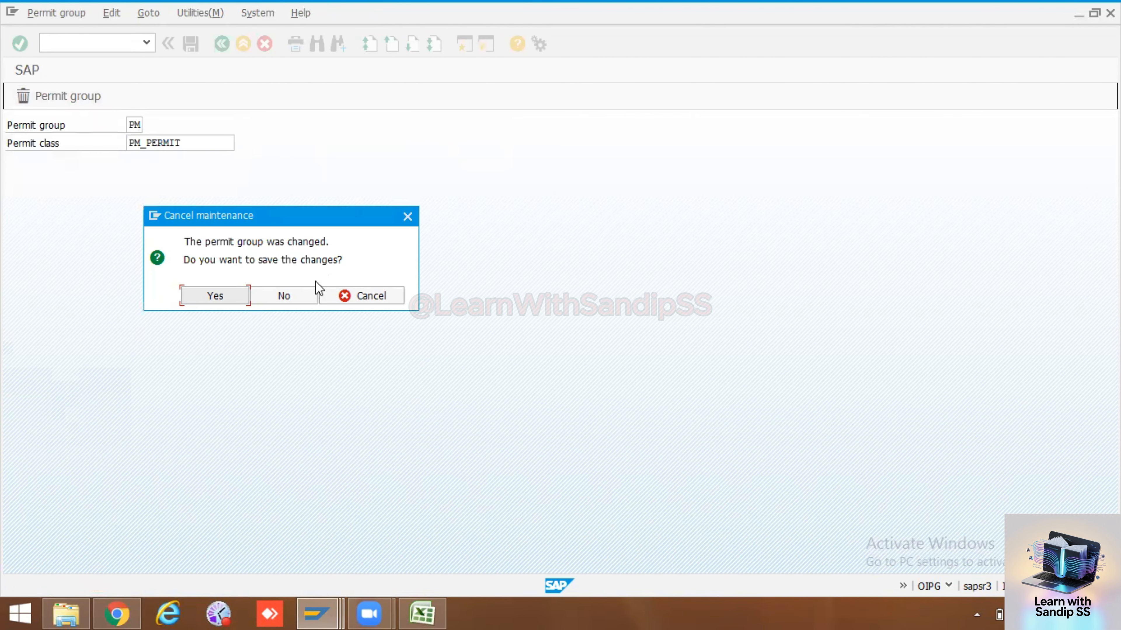
click(283, 295)
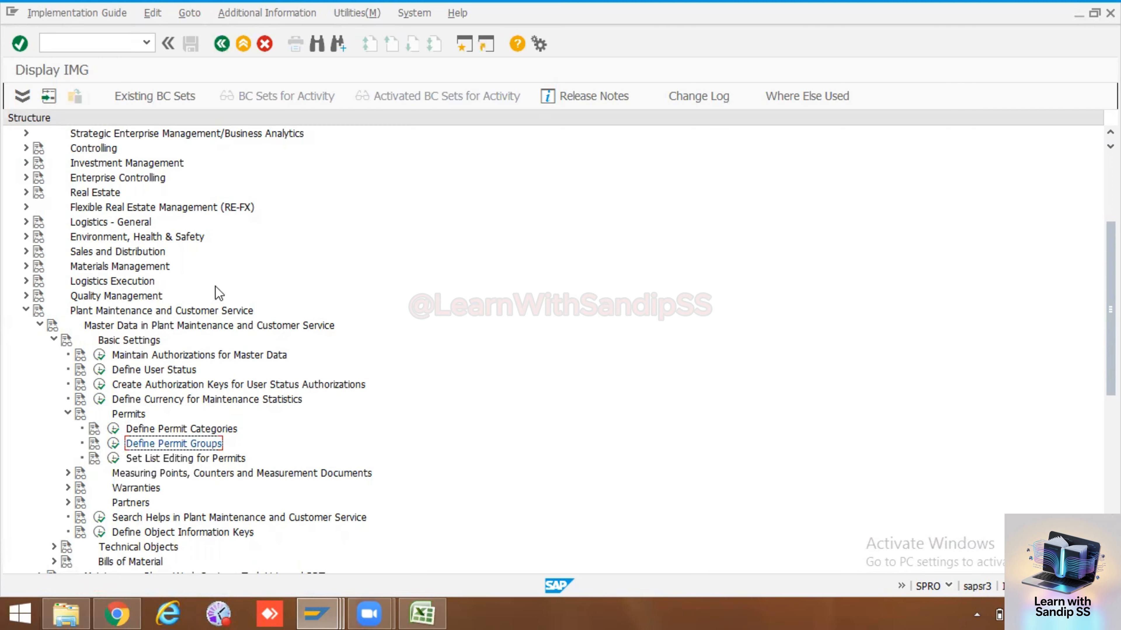
click(222, 44)
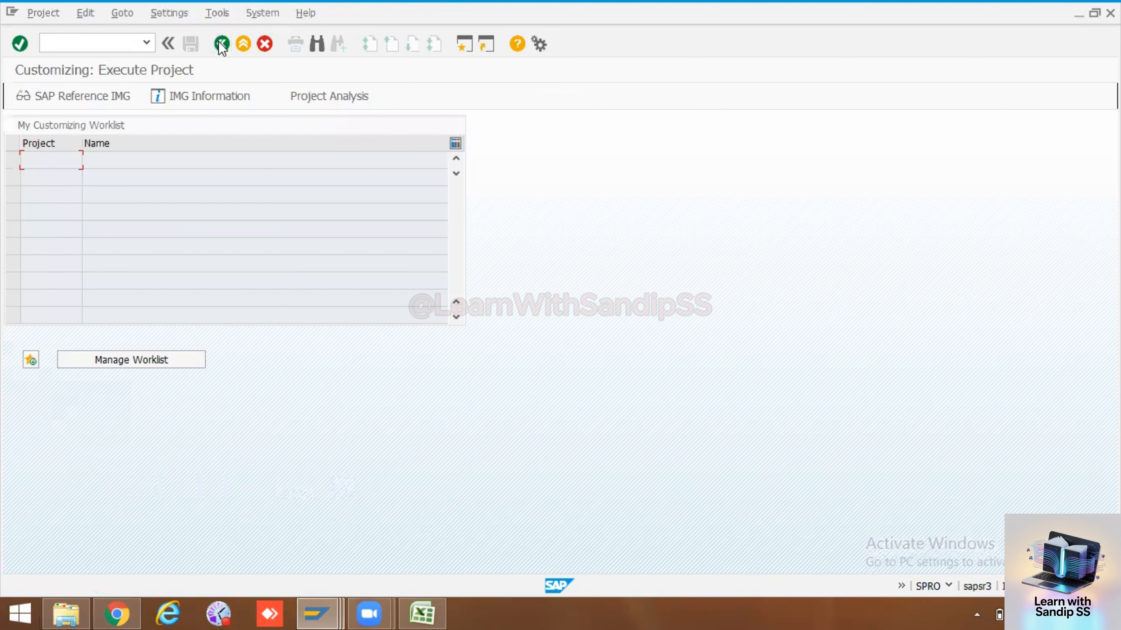